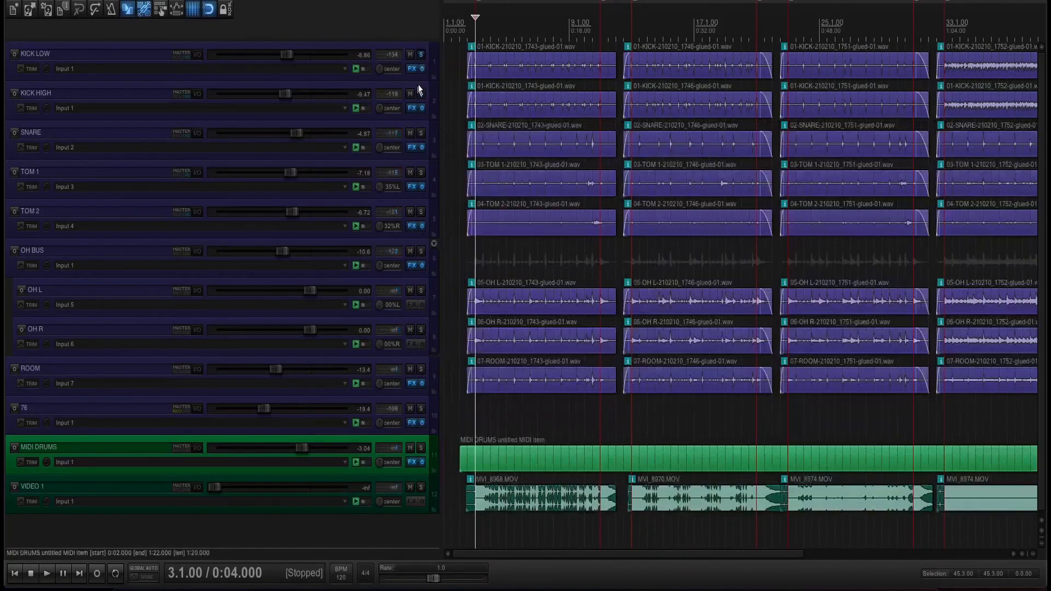
# Toggle solo on and off for the SNARE, TOM 1 and OH BUS tracks in turn.
pyautogui.click(420, 134)
pyautogui.click(420, 134)
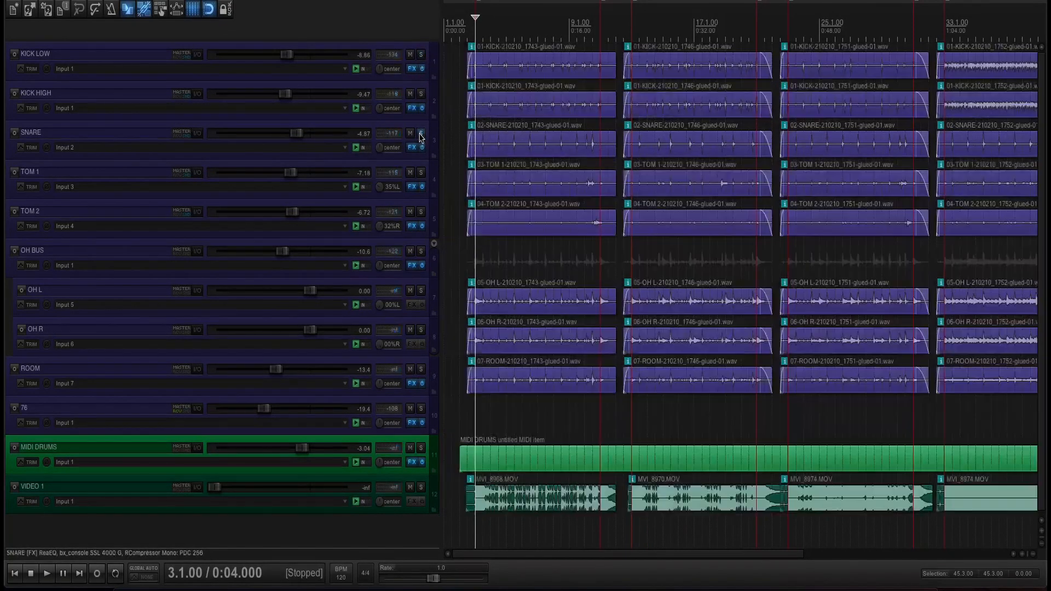
pyautogui.moveTo(421, 173)
pyautogui.mouseDown()
pyautogui.moveTo(419, 212)
pyautogui.moveTo(423, 164)
pyautogui.mouseUp()
pyautogui.click(422, 252)
pyautogui.click(422, 253)
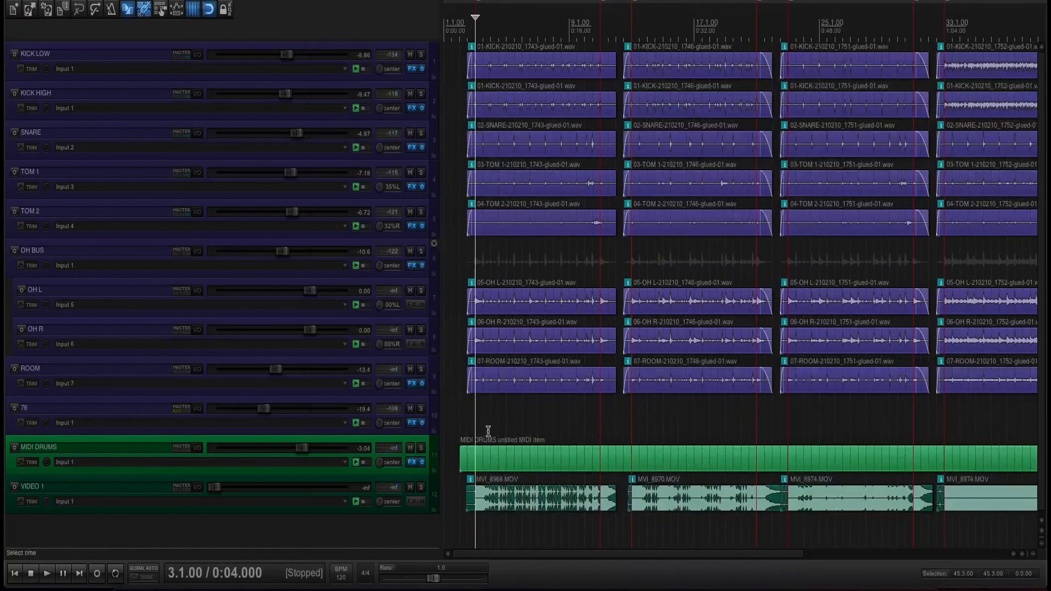
# Solo KICK LOW, KICK HIGH and MIDI DRUMS and play the first beat to hear the recorded kick pattern.
pyautogui.click(459, 452)
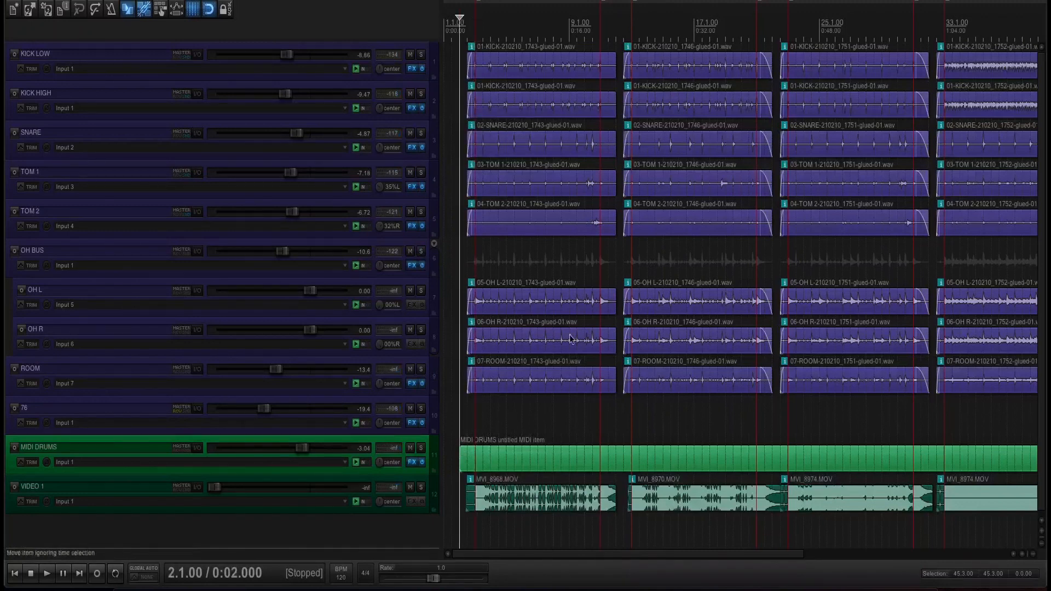
pyautogui.press('space')
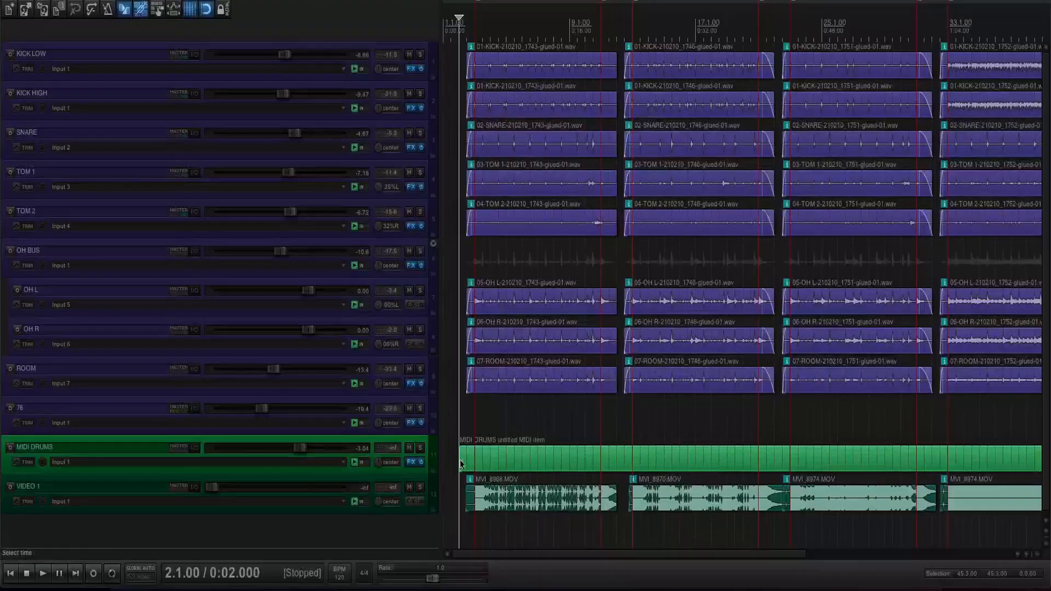
pyautogui.click(420, 56)
pyautogui.press('space')
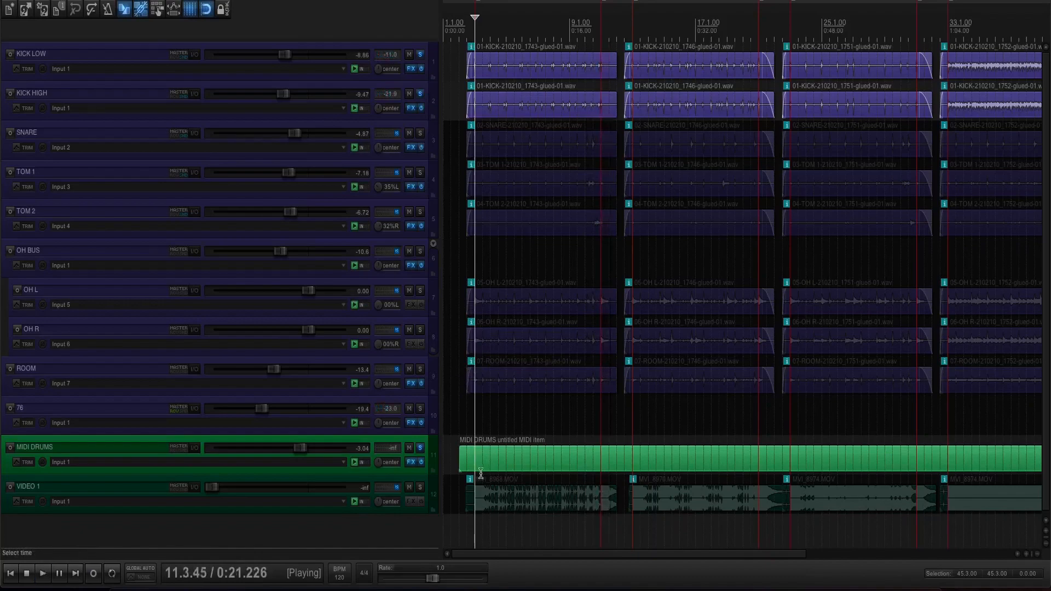
pyautogui.press('space')
# Open the MIDI DRUMS item in the MIDI editor and add a KICK note at 3.1.00.
pyautogui.doubleClick(504, 471)
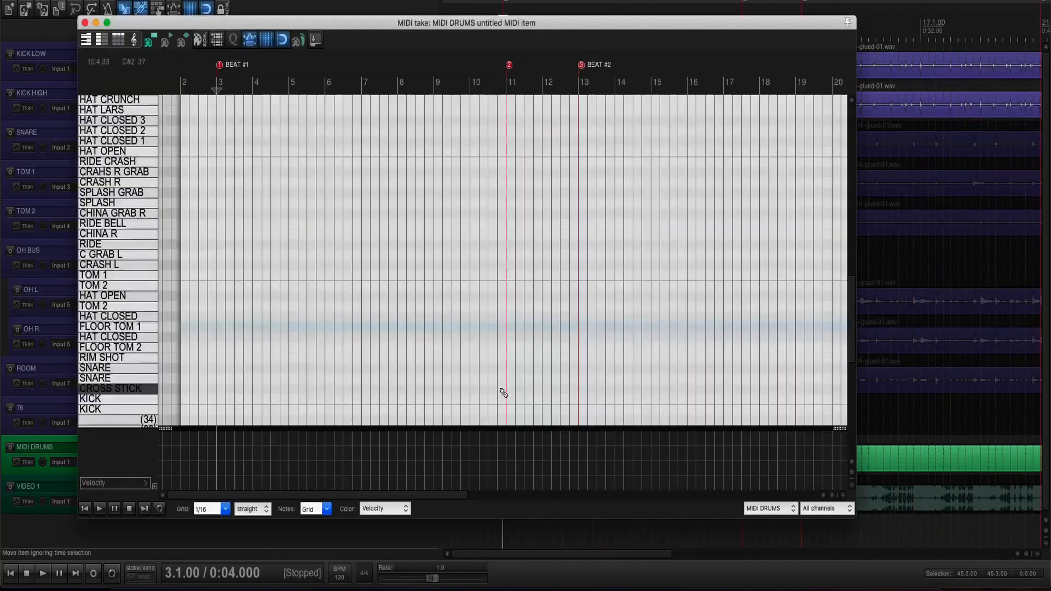
pyautogui.press('space')
pyautogui.press('space')
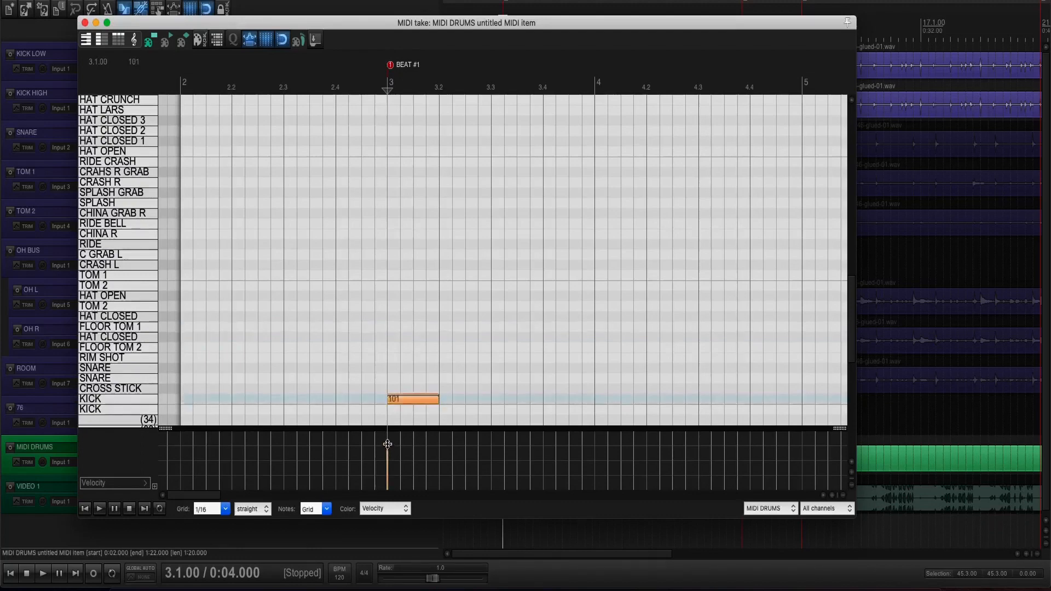
# Vary the velocity of the kick note at 3.1.00 between soft and hard, ending at 112.
pyautogui.moveTo(391, 440); pyautogui.dragTo(388, 453)
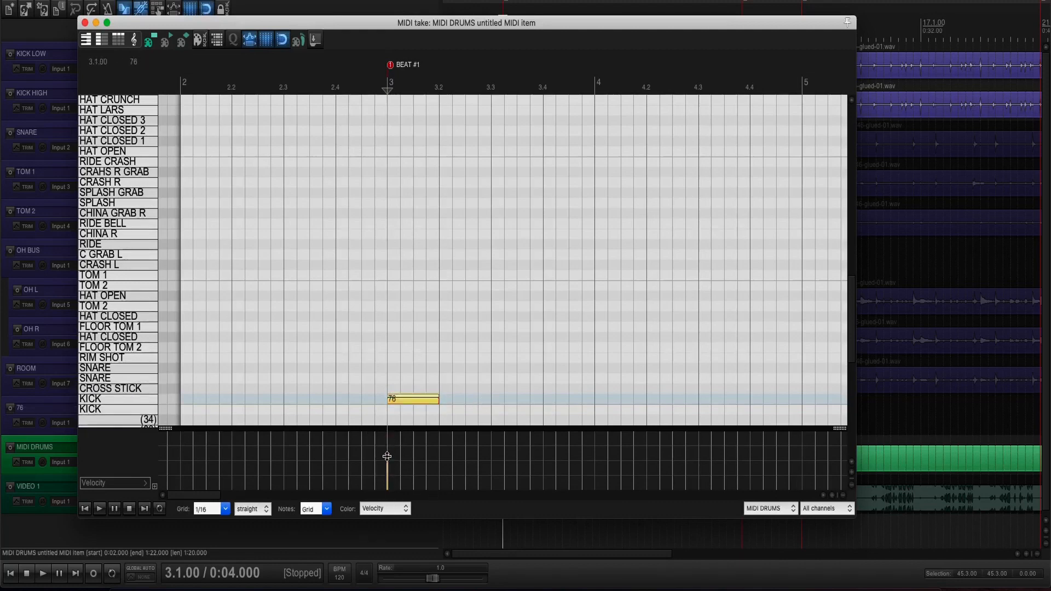
pyautogui.moveTo(392, 450); pyautogui.dragTo(392, 432)
pyautogui.moveTo(419, 396); pyautogui.dragTo(388, 497)
pyautogui.moveTo(394, 449); pyautogui.dragTo(421, 399)
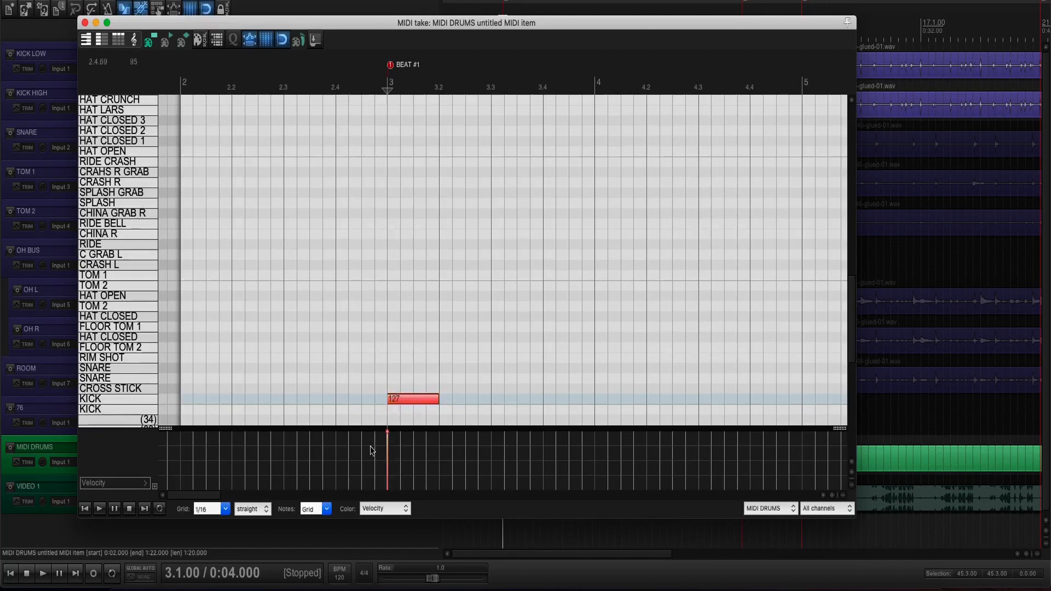
pyautogui.moveTo(387, 434); pyautogui.dragTo(386, 454)
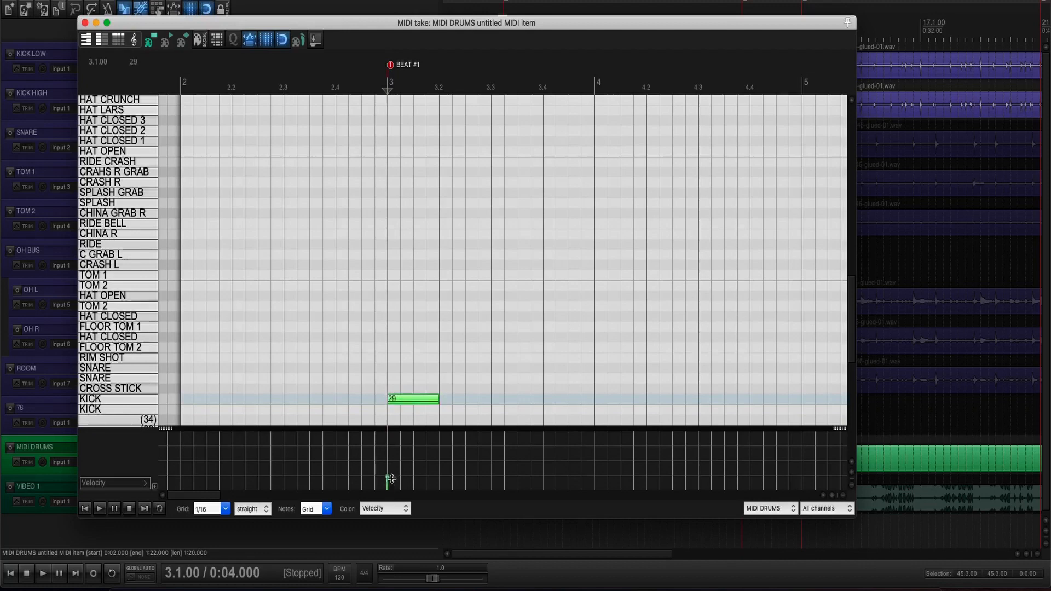
pyautogui.moveTo(397, 458); pyautogui.dragTo(400, 440)
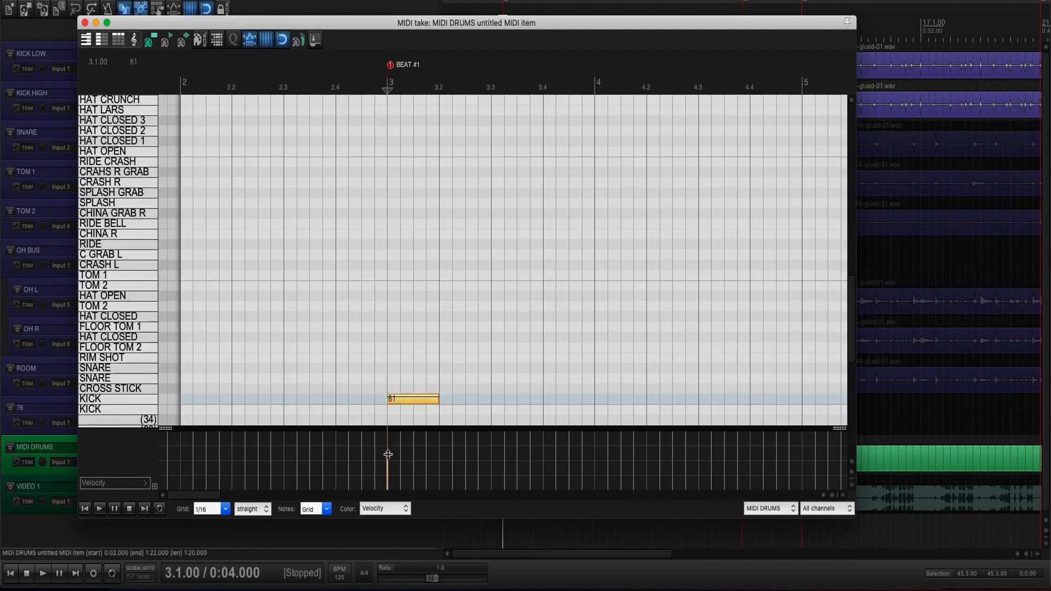
pyautogui.moveTo(388, 454); pyautogui.dragTo(388, 457)
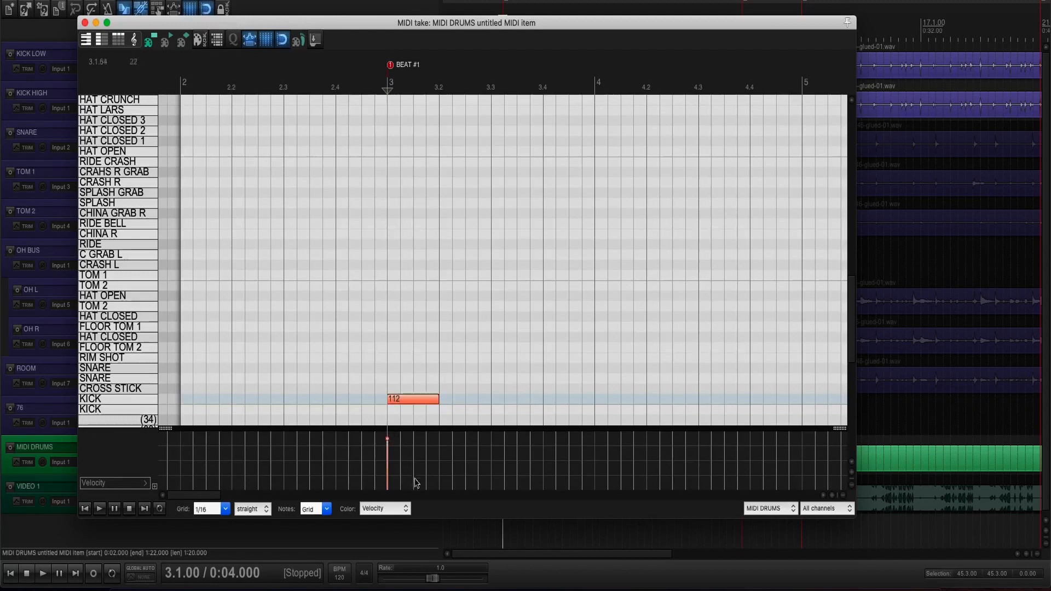
# Listen from 2.4.00 and add kick notes at 3.4.50 and 4.1.00.
pyautogui.click(338, 362)
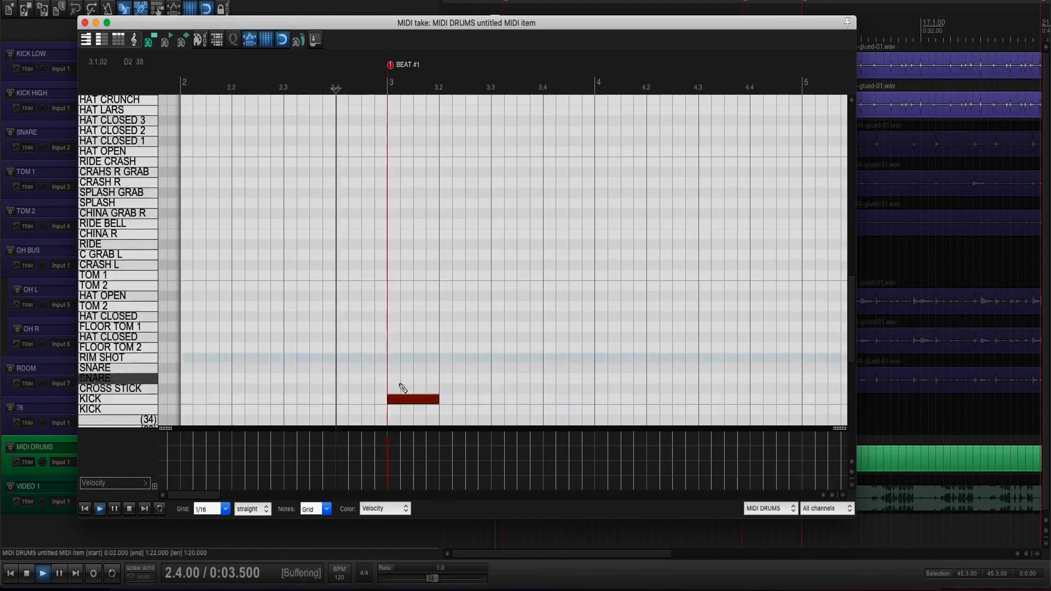
pyautogui.press('space')
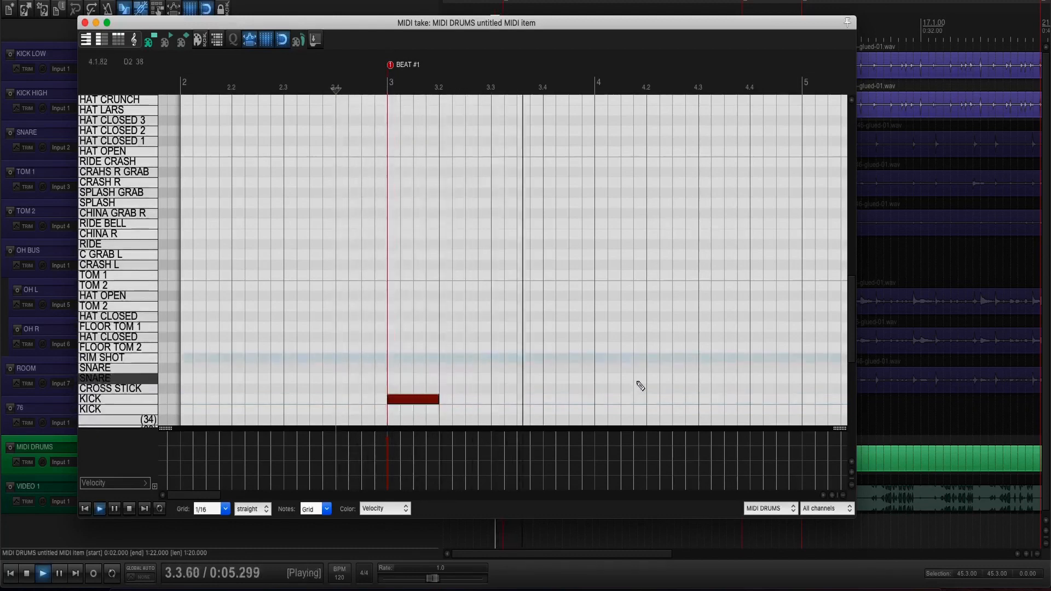
pyautogui.press('space')
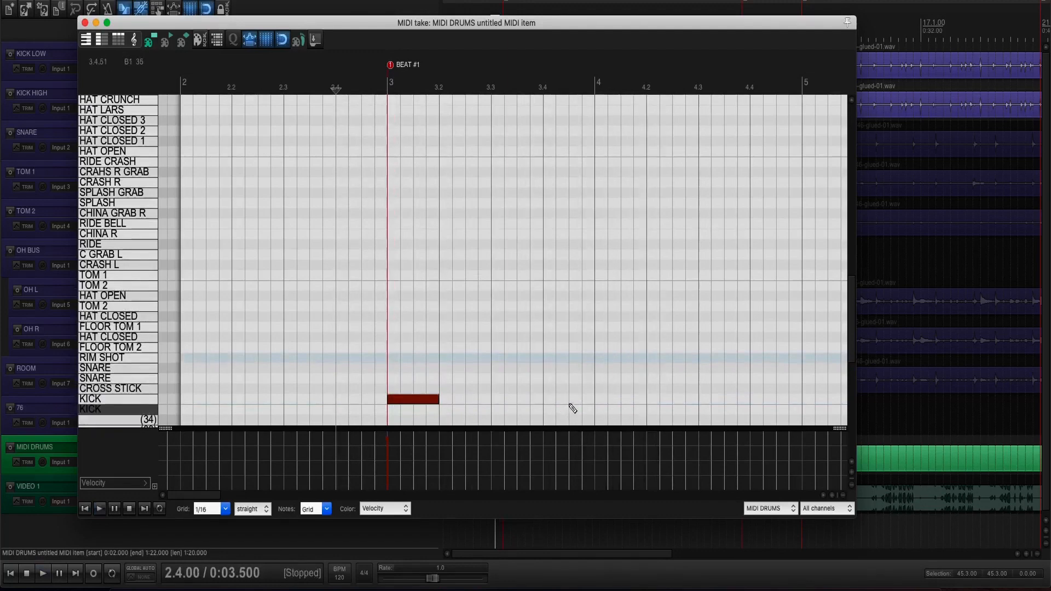
pyautogui.click(572, 400)
pyautogui.click(602, 400)
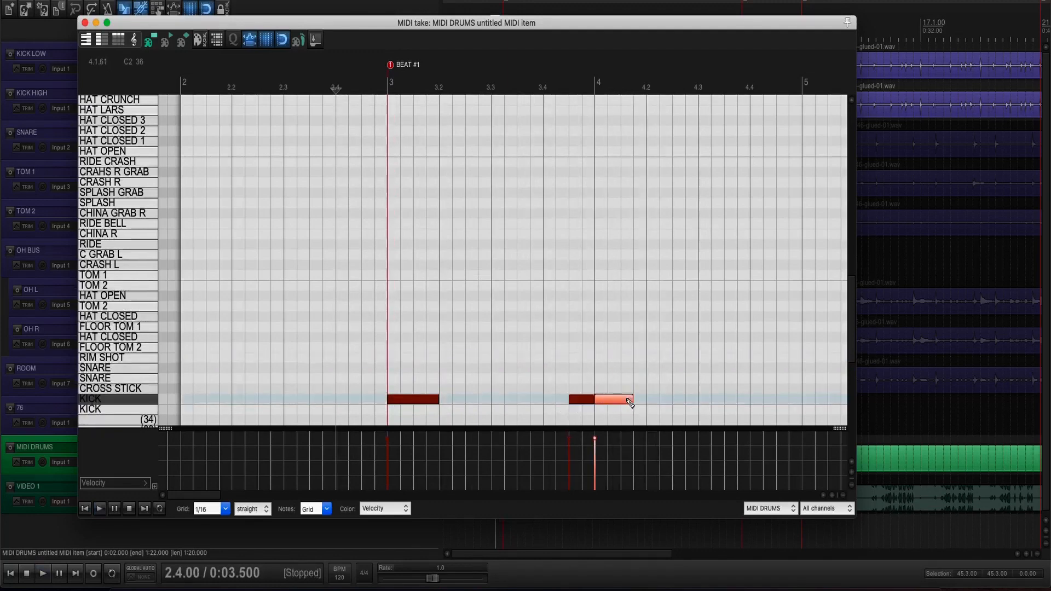
# Play back the kick pattern from 2.4.00 and lower the velocity of the note at 3.4.50 to about 99.
pyautogui.press('space')
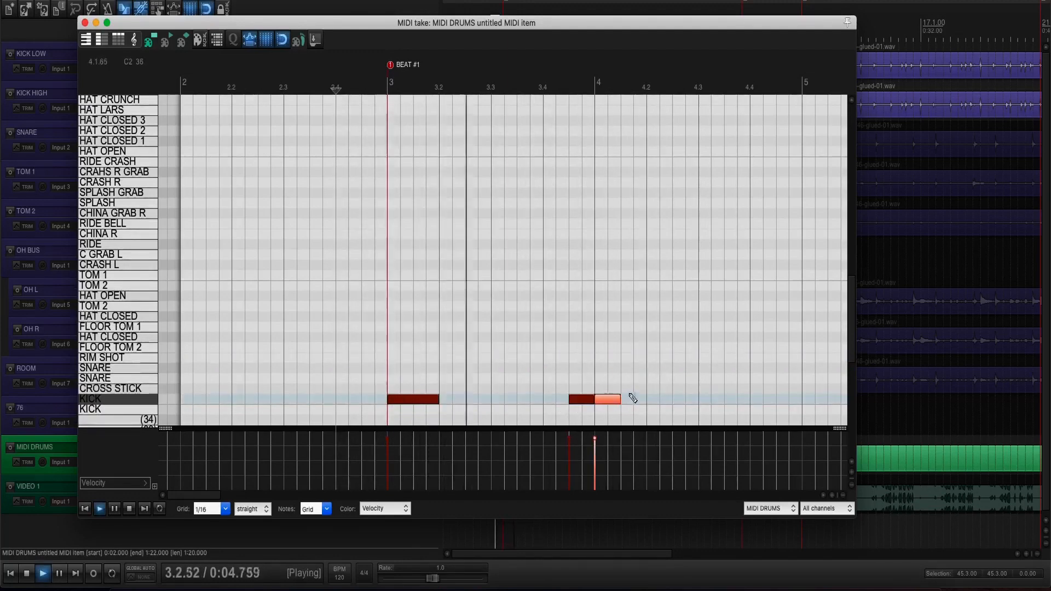
pyautogui.scroll(-2, 681, 392)
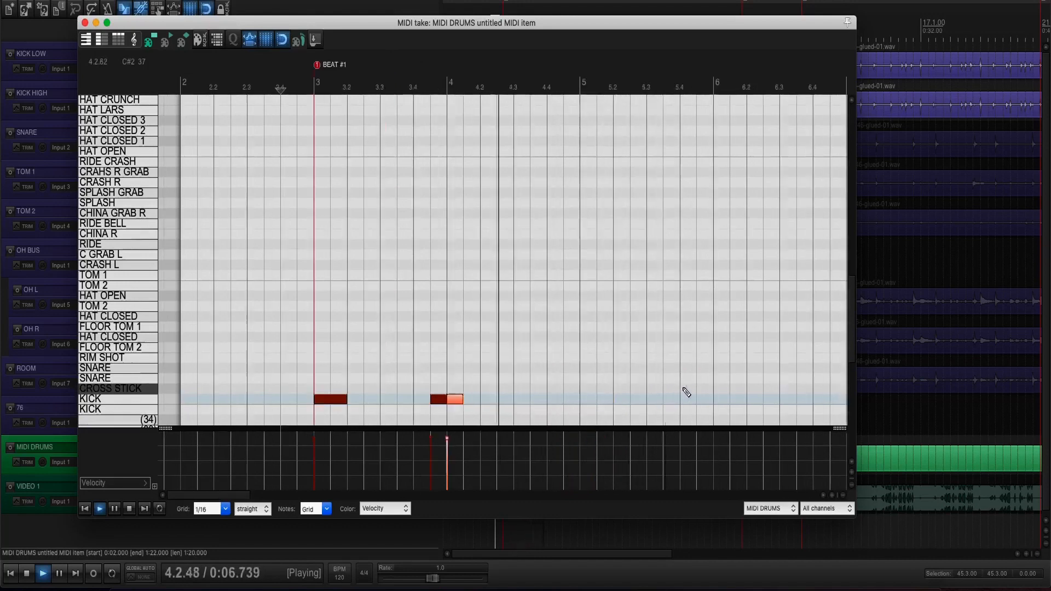
pyautogui.press('space')
pyautogui.moveTo(428, 443); pyautogui.dragTo(429, 446)
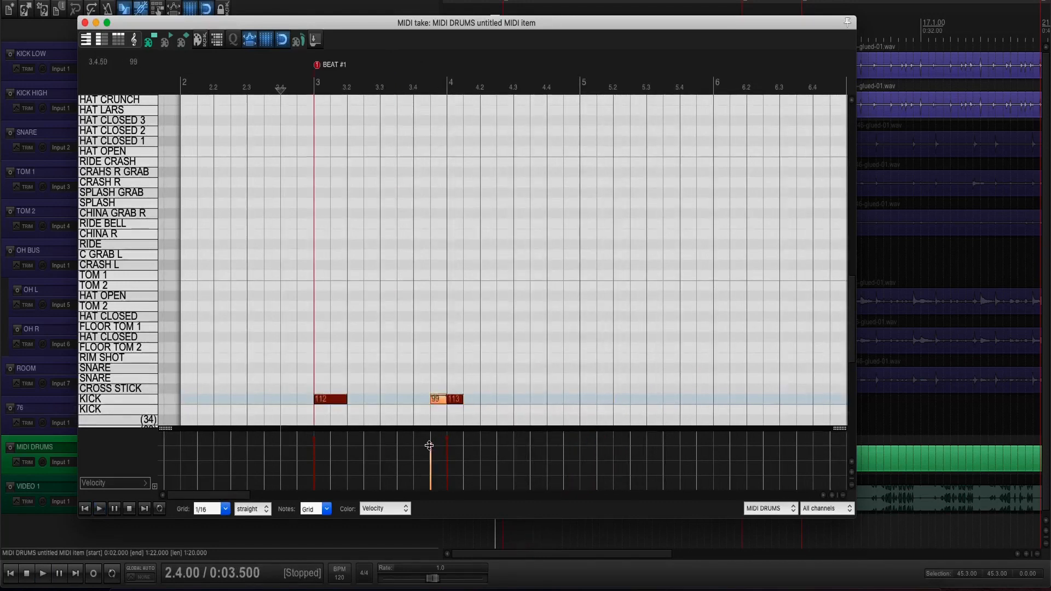
# Continue the kick part through bar 6, including a note at 6.2.50 with lowered velocity.
pyautogui.press('space')
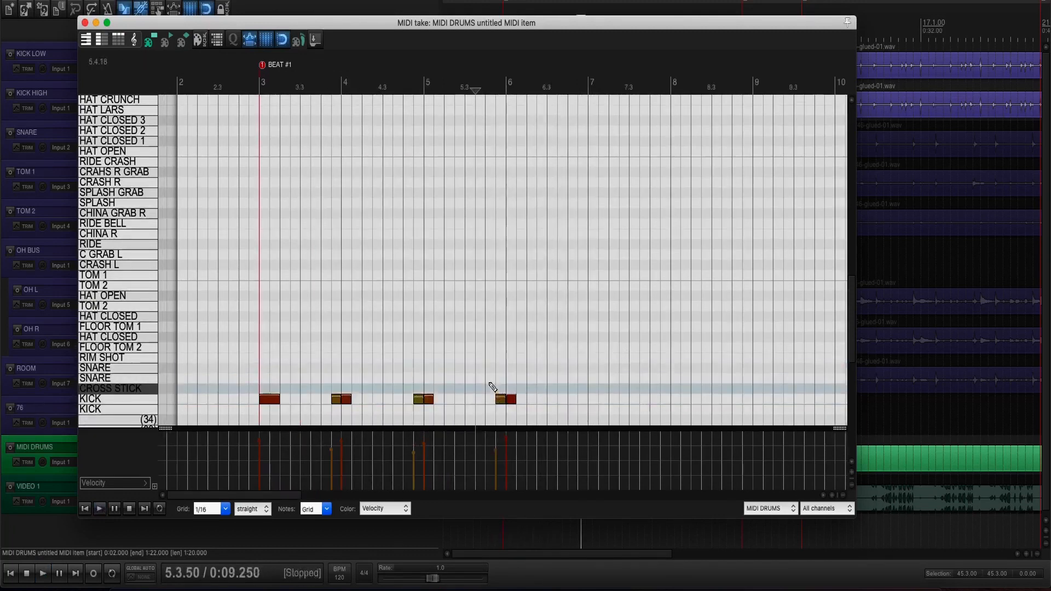
pyautogui.scroll(5, 583, 379)
pyautogui.press('space')
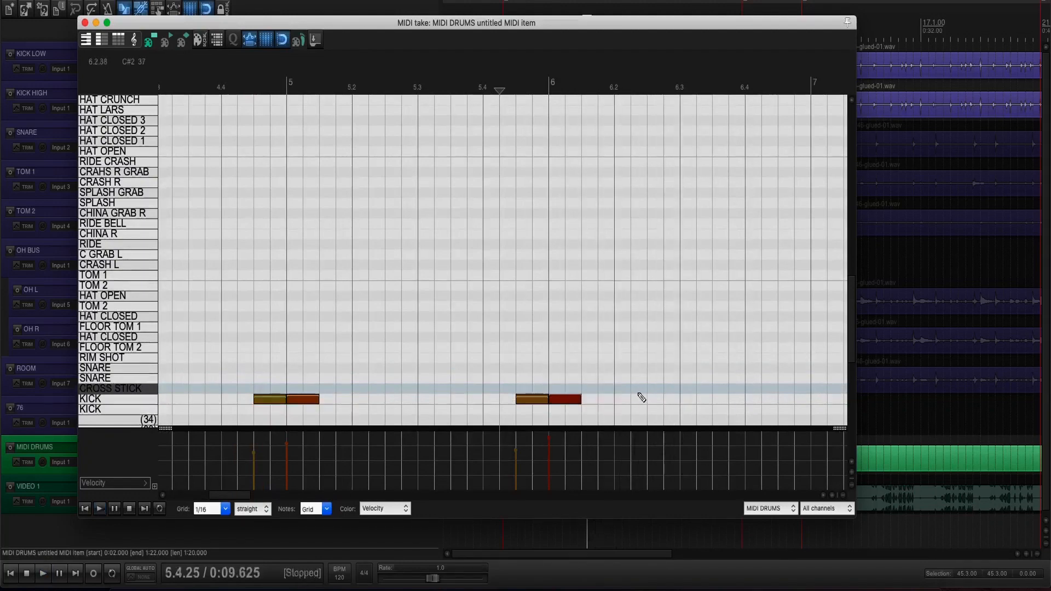
pyautogui.click(667, 400)
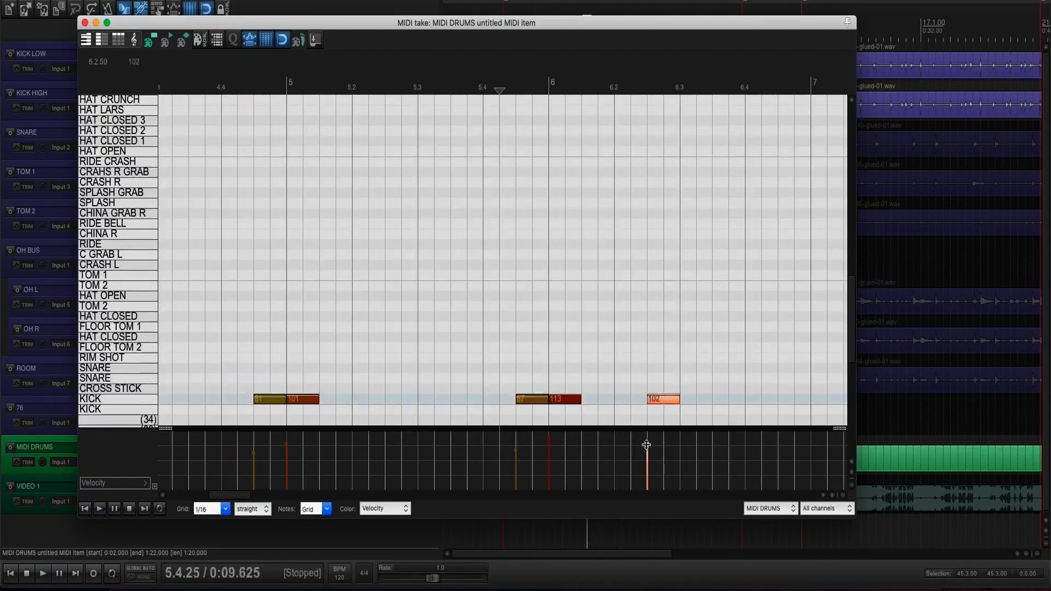
pyautogui.scroll(-1, 610, 320)
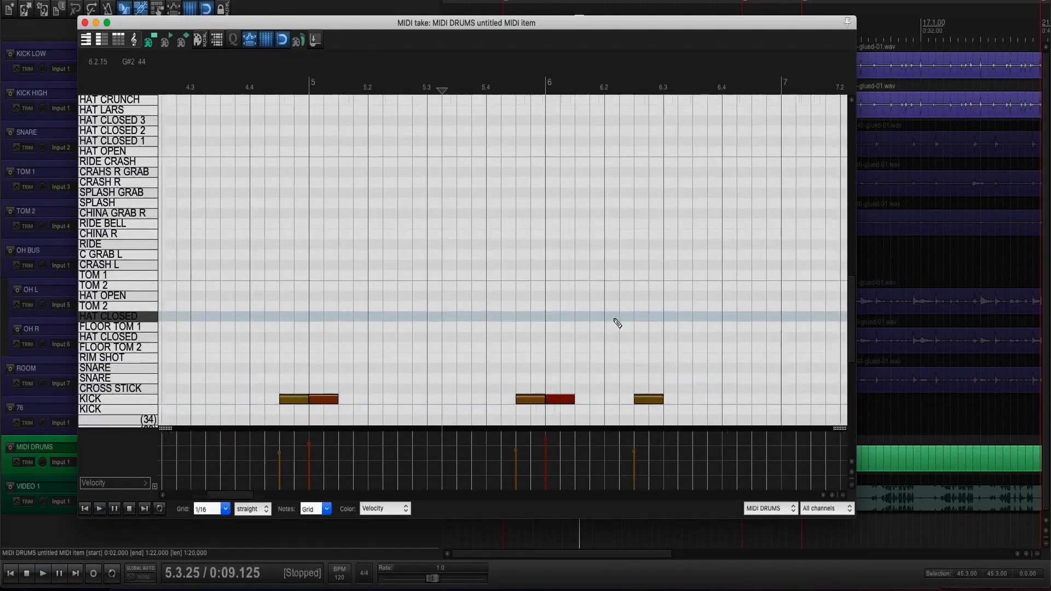
# Listen from about 5.4.00 and add the following kick notes from 6.4.50 through 8.4.00.
pyautogui.scroll(-6, 615, 323)
pyautogui.scroll(4, 655, 339)
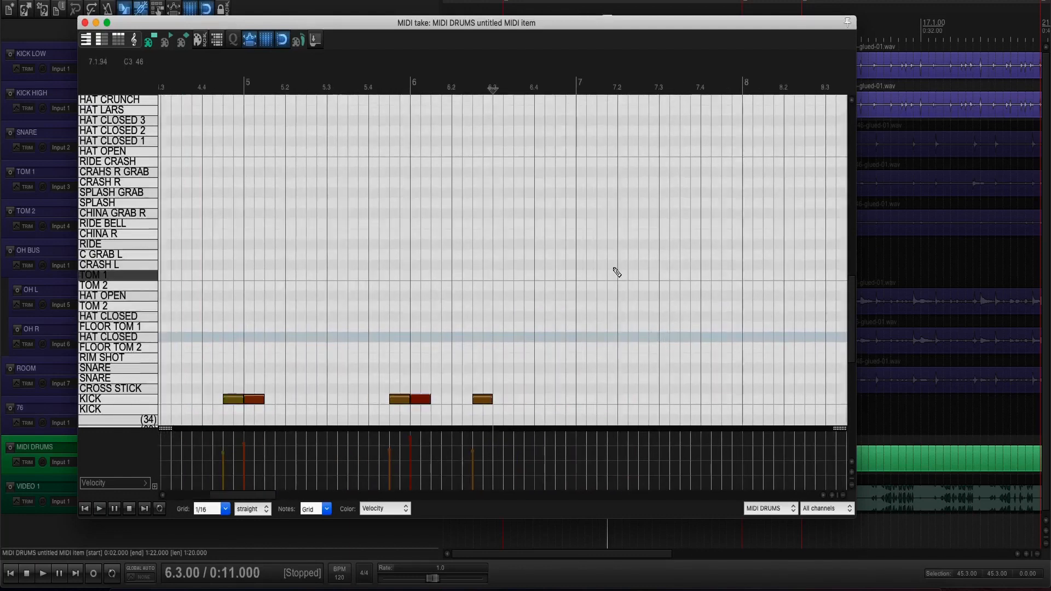
pyautogui.click(372, 343)
pyautogui.press('space')
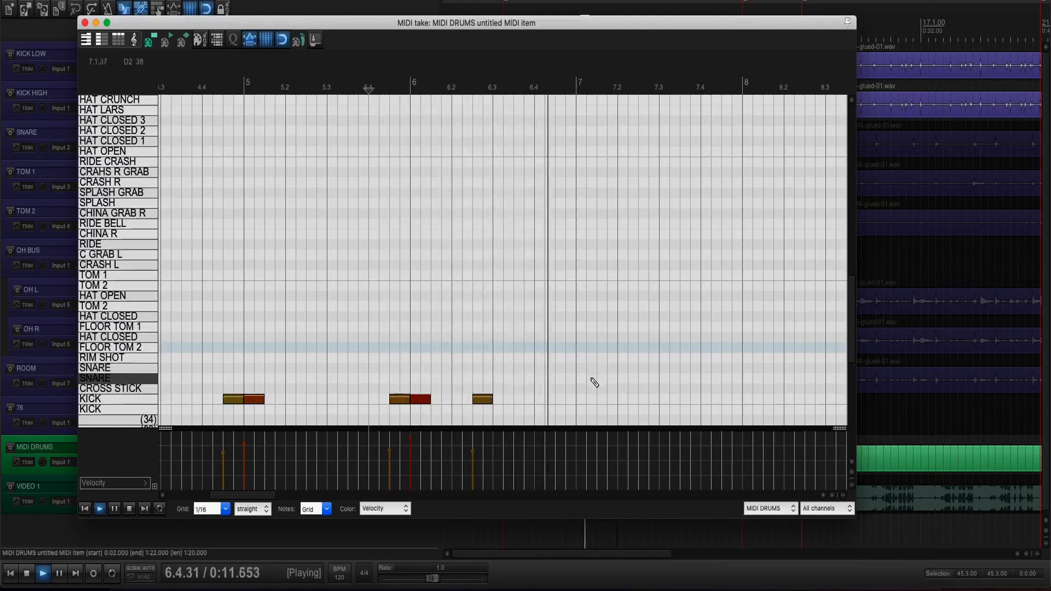
pyautogui.scroll(-3, 751, 330)
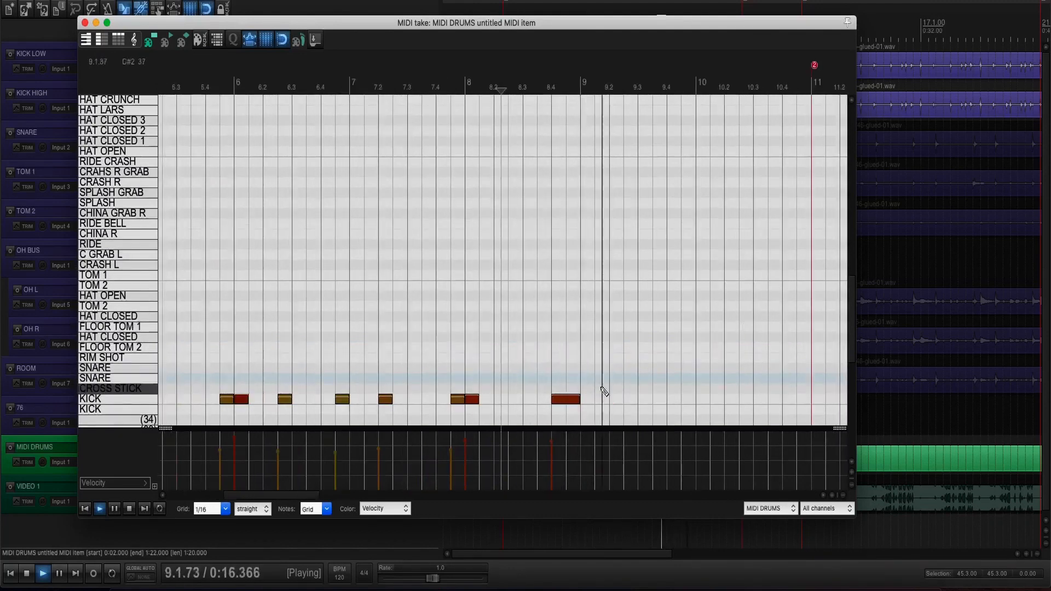
pyautogui.press('space')
# Move the last kick note to 8.3.50, check it in playback, shorten it and lower its velocity.
pyautogui.moveTo(568, 401); pyautogui.dragTo(554, 402)
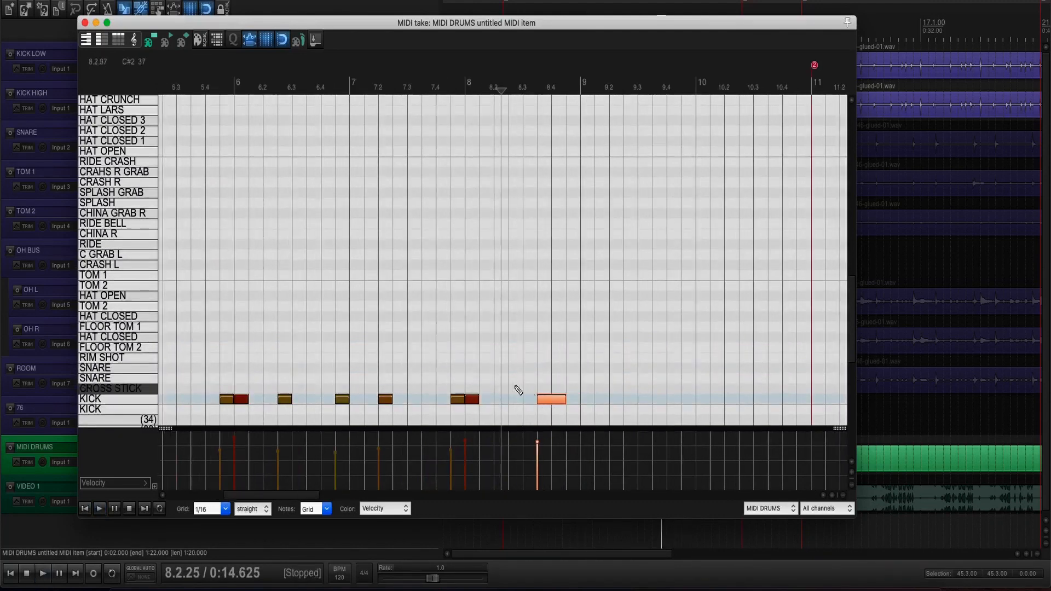
pyautogui.click(479, 368)
pyautogui.press('space')
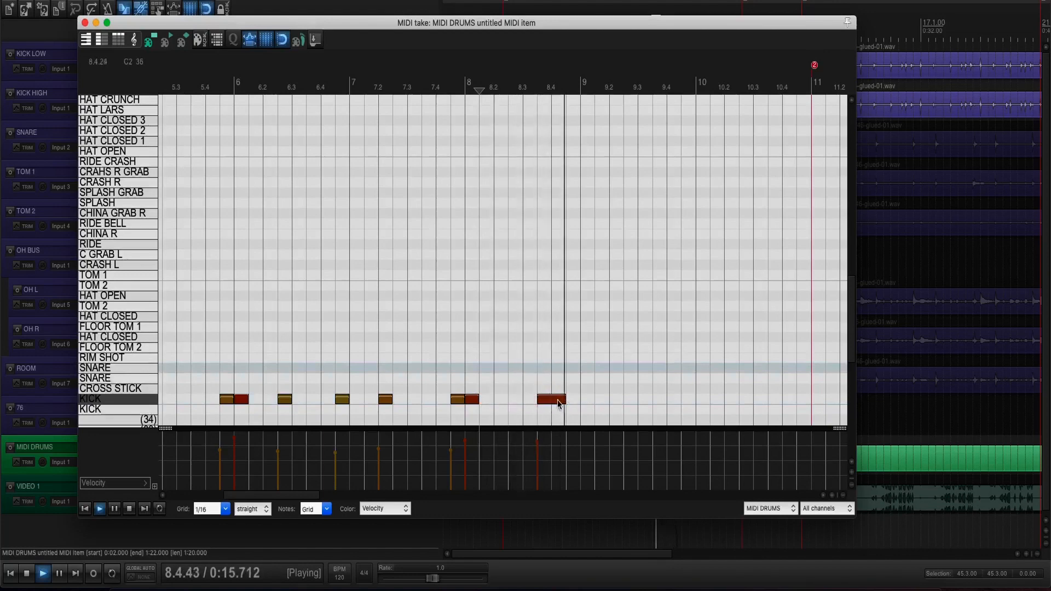
pyautogui.moveTo(564, 400); pyautogui.dragTo(548, 400)
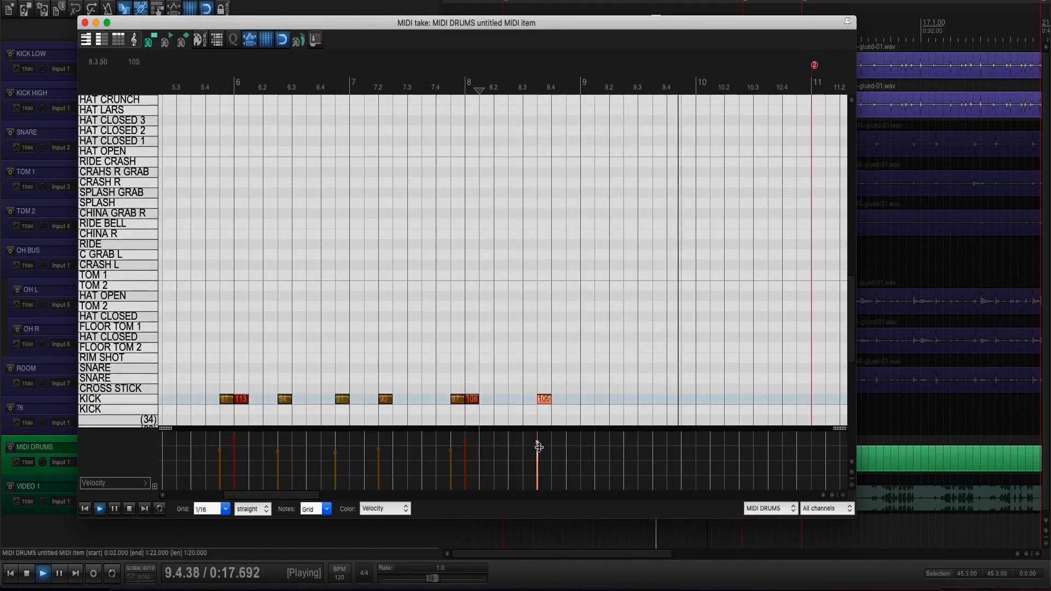
# Play from just before bar 8 and add the remaining kick notes from 8.4.50 through 10.1.00.
pyautogui.press('space')
pyautogui.click(438, 360)
pyautogui.press('space')
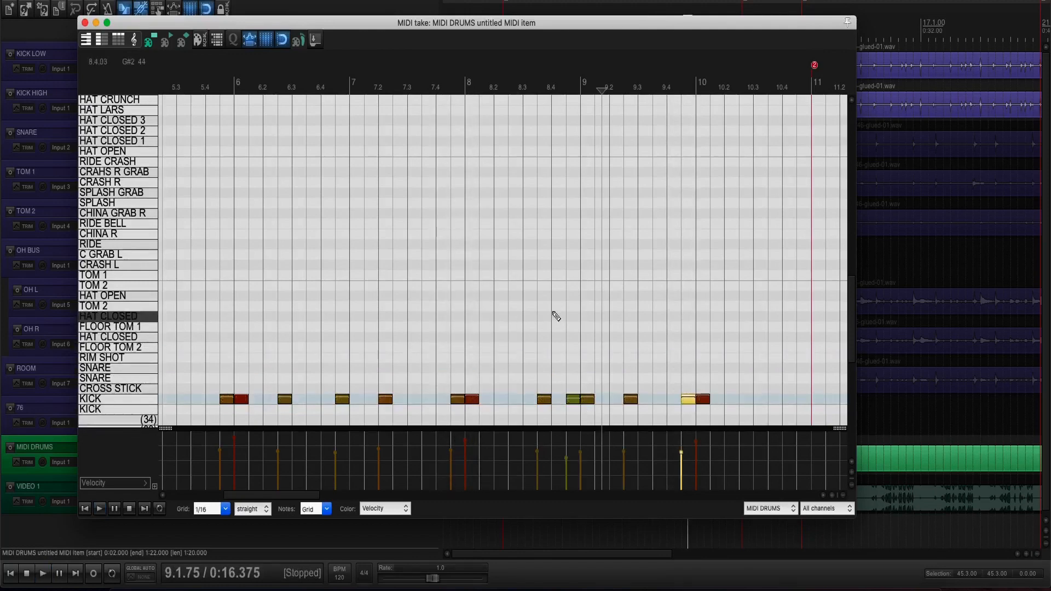
# Review the programmed kick pattern under BEAT #1 and play back its final bars.
pyautogui.click(509, 279)
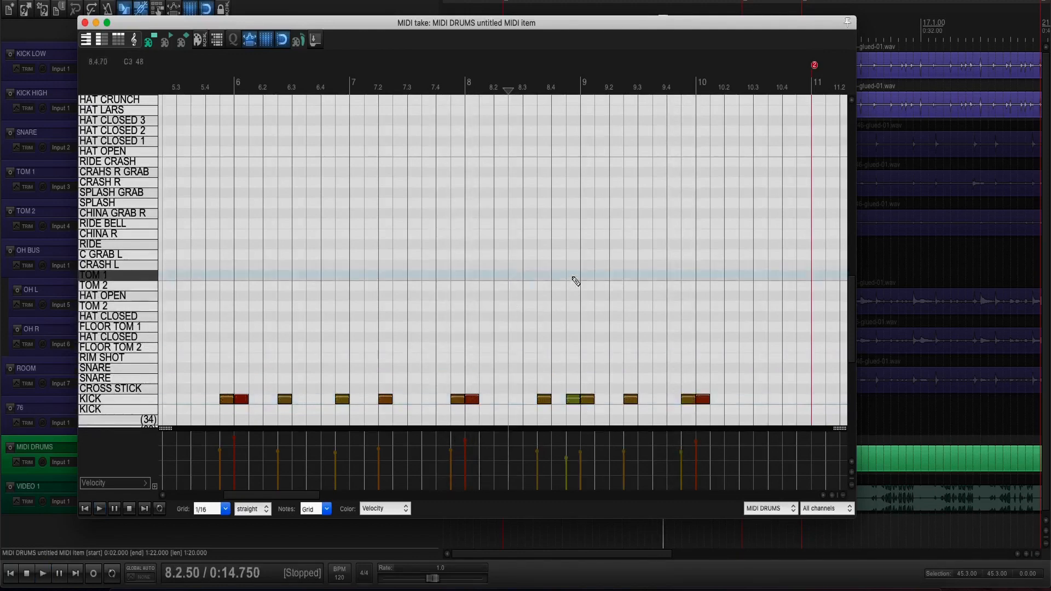
pyautogui.scroll(-2, 486, 315)
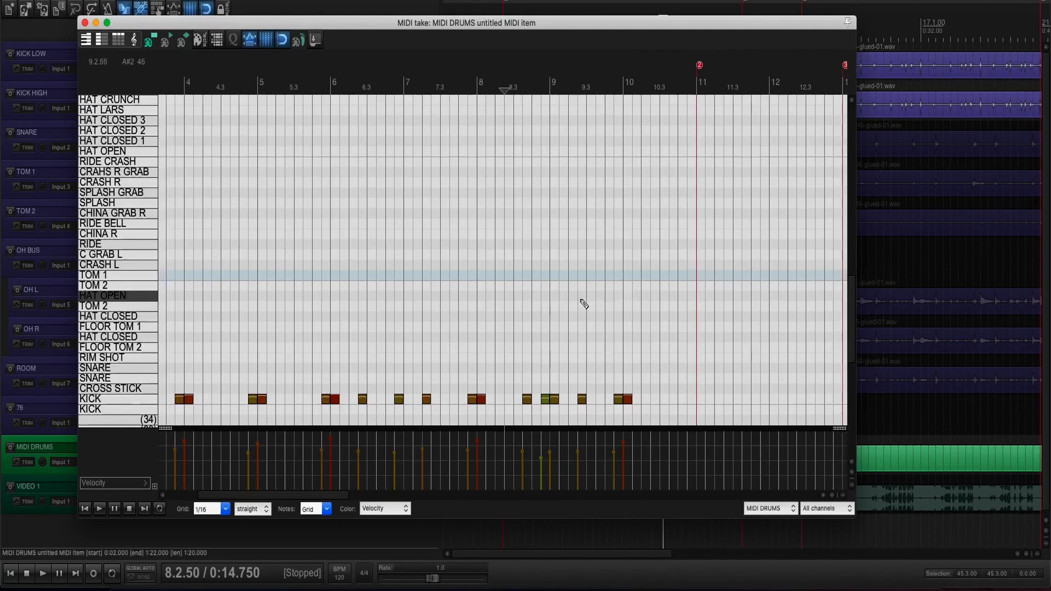
pyautogui.scroll(-2, 586, 304)
pyautogui.scroll(-3, 621, 361)
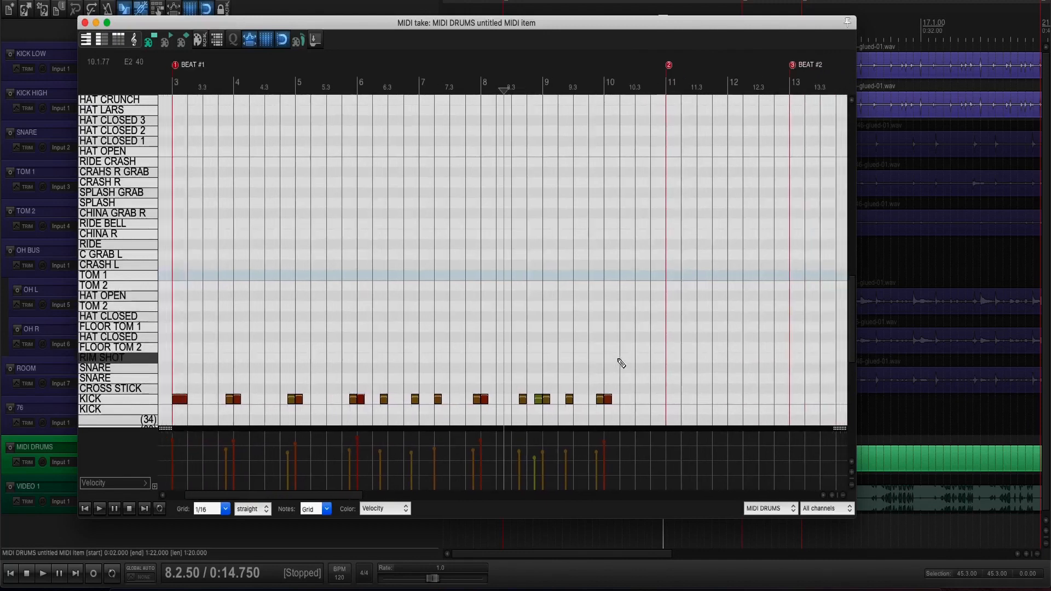
pyautogui.scroll(5, 620, 362)
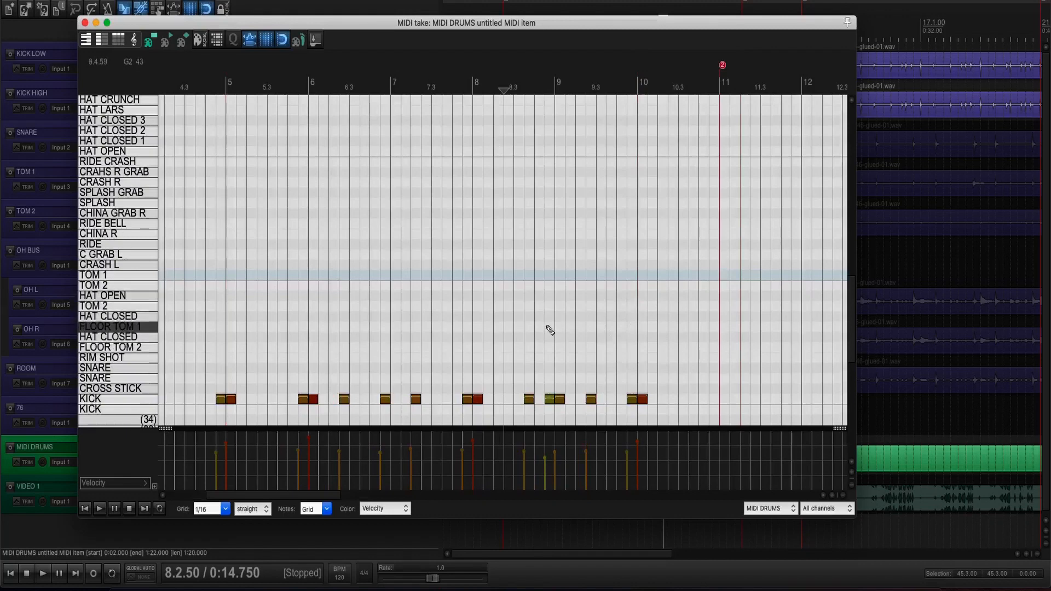
pyautogui.click(514, 347)
pyautogui.press('space')
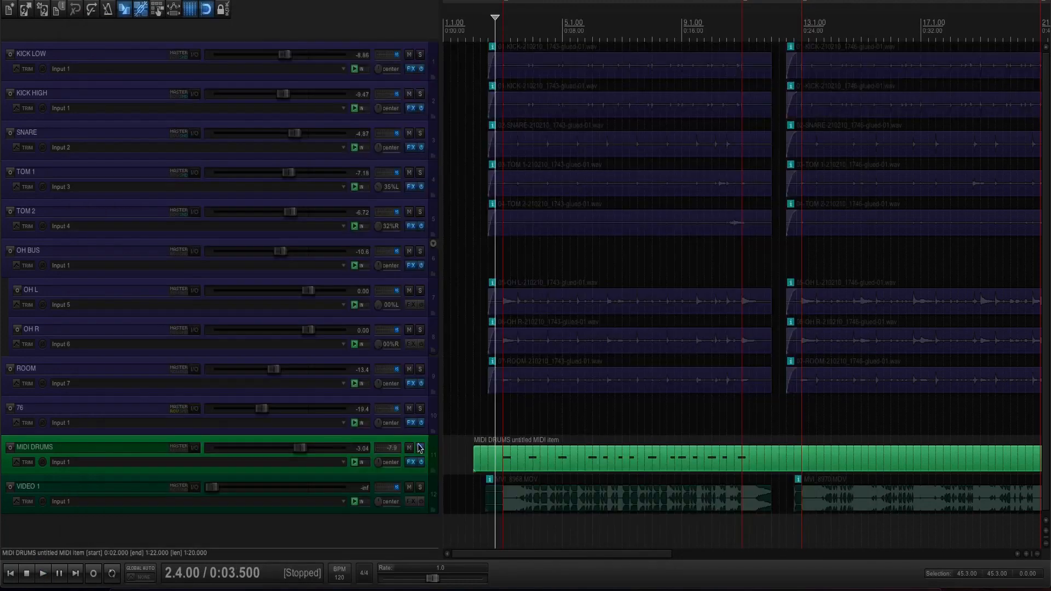
# Unsolo the MIDI DRUMS track, play all tracks together from 2.3.00 and raise the MIDI DRUMS volume to -2.27 dB.
pyautogui.click(420, 448)
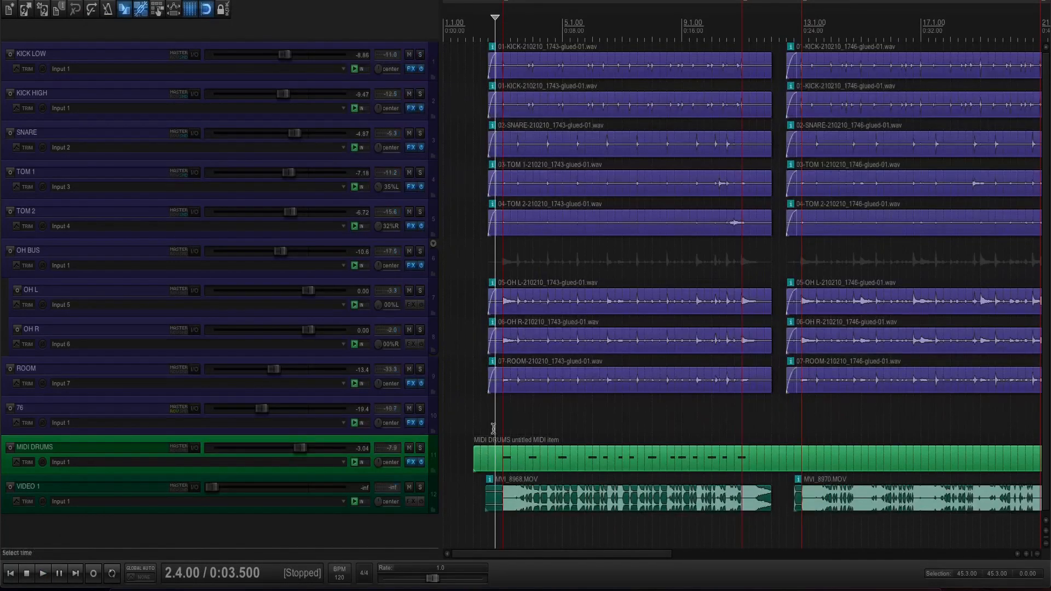
pyautogui.click(490, 416)
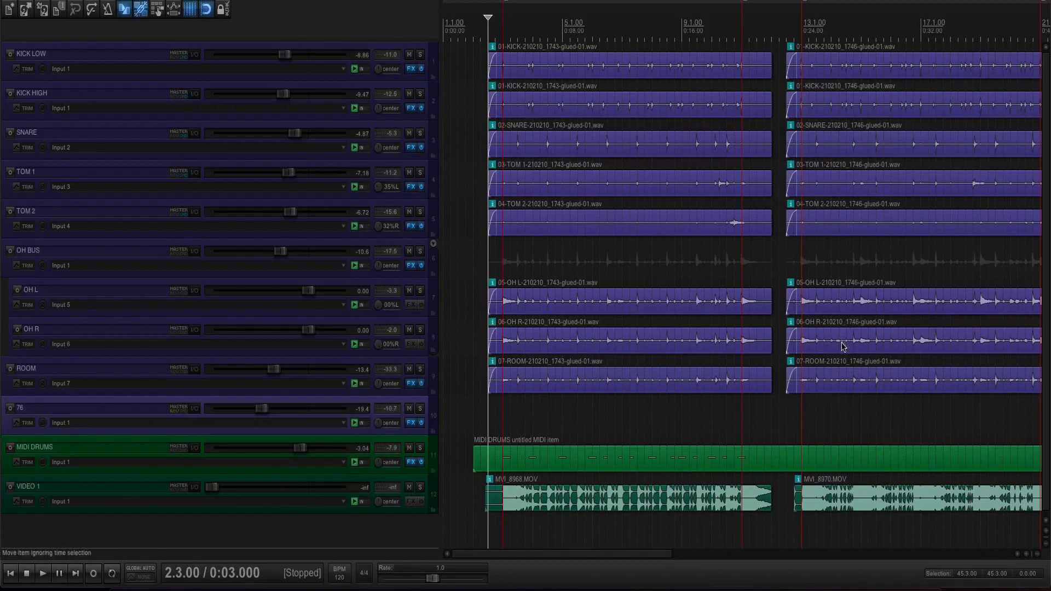
pyautogui.press('space')
pyautogui.moveTo(297, 448); pyautogui.dragTo(301, 448)
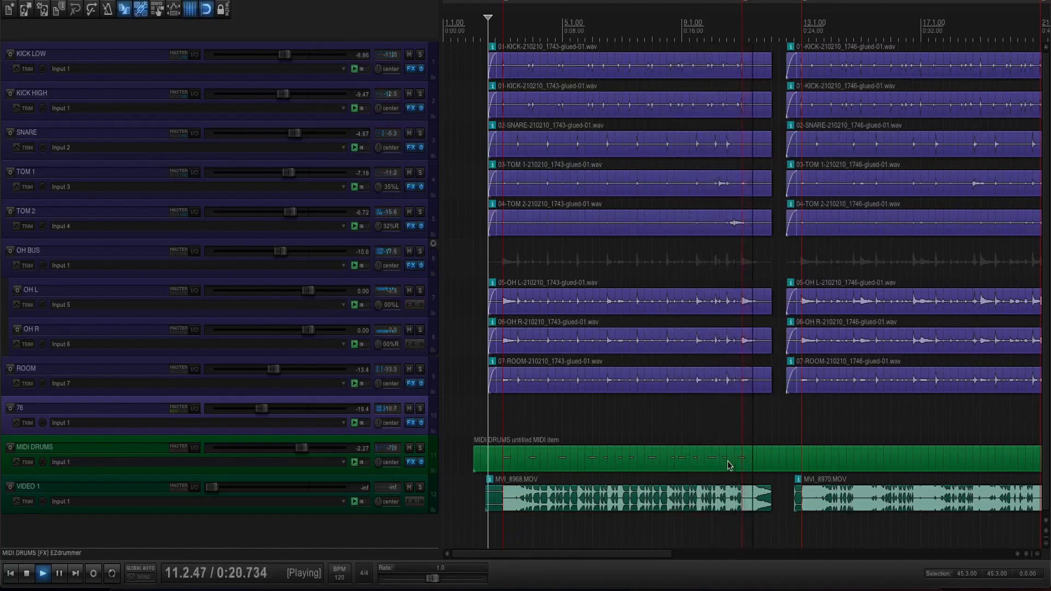
pyautogui.press('space')
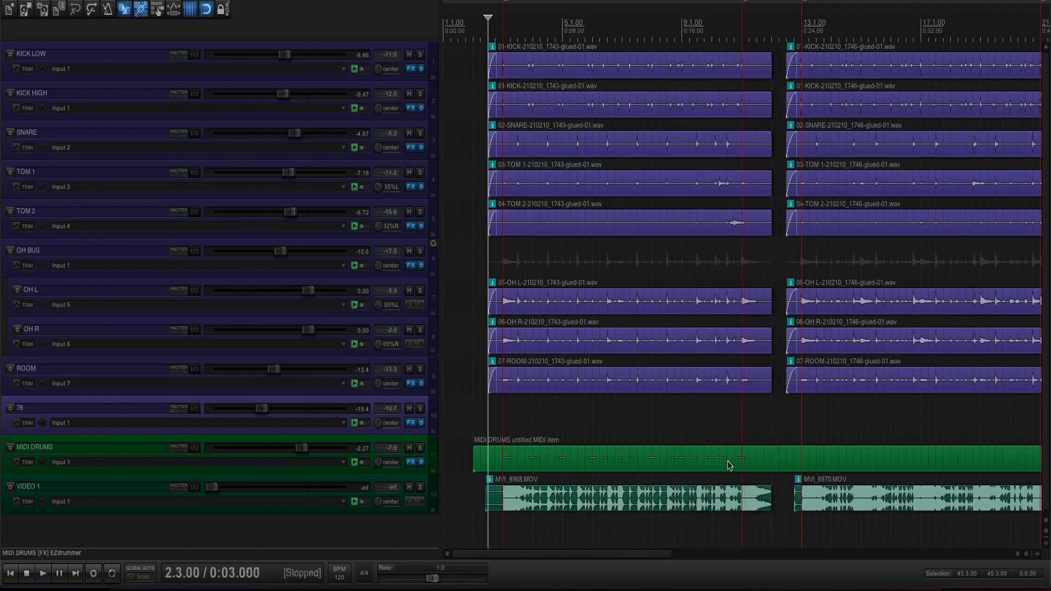
# Open the MIDI DRUMS item for editing and add rim shot notes on beat 3 of bars 3 through 7, checking against playback.
pyautogui.doubleClick(522, 451)
pyautogui.scroll(-3, 507, 219)
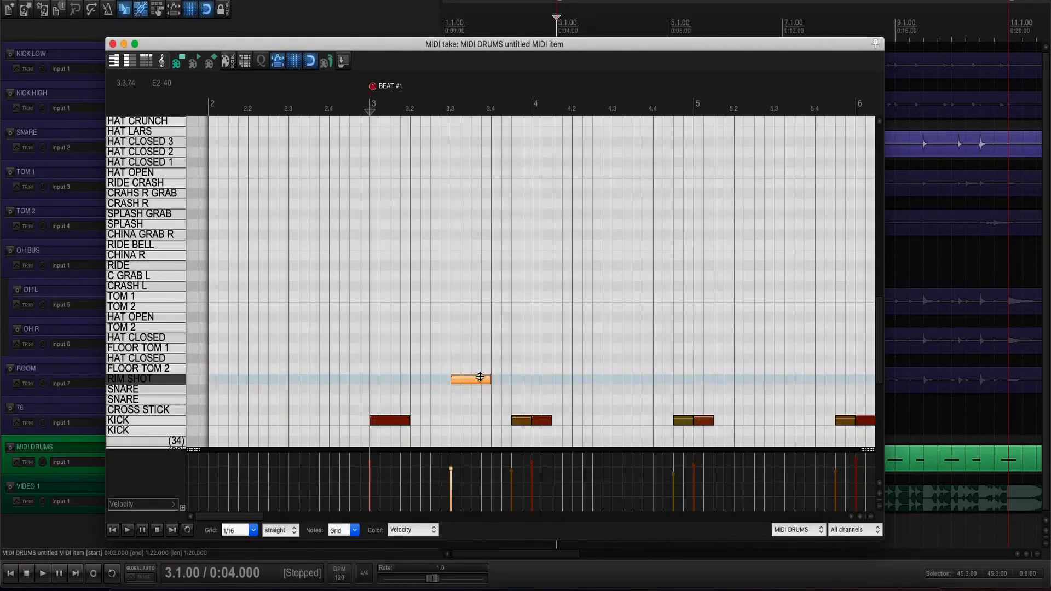
pyautogui.click(340, 387)
pyautogui.press('space')
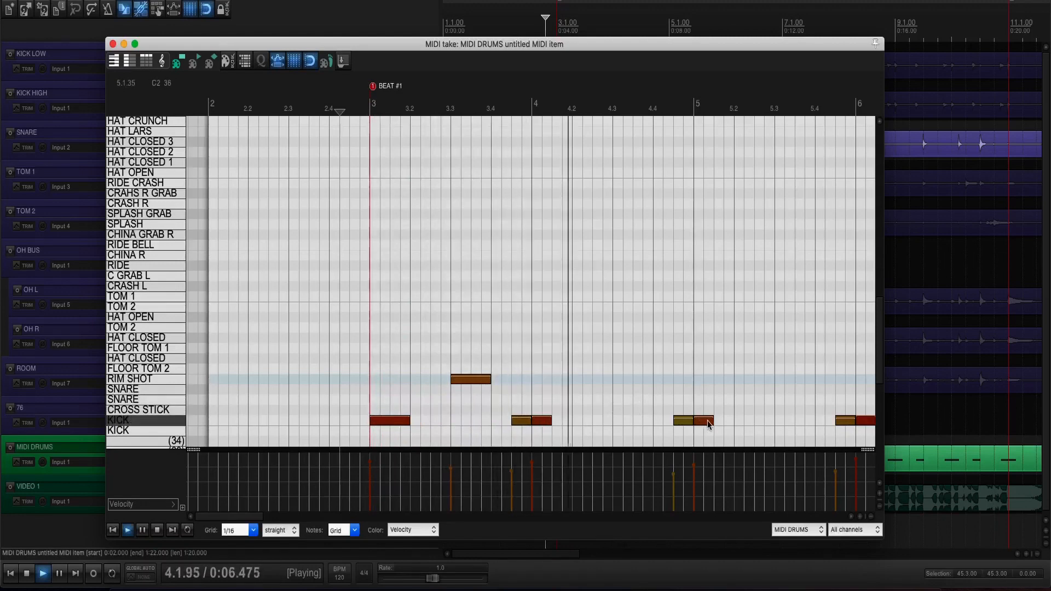
pyautogui.moveTo(618, 383)
pyautogui.mouseDown()
pyautogui.moveTo(664, 392)
pyautogui.moveTo(657, 387)
pyautogui.mouseUp()
pyautogui.press('space')
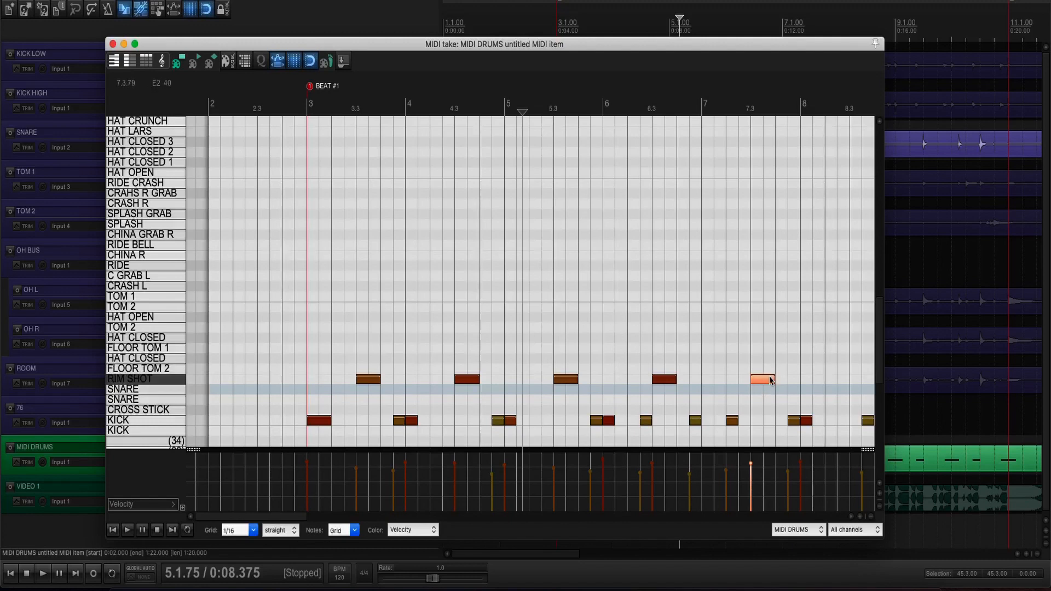
# Try the 7.3.00 hit on the Snare row at velocity 112, delete it, and re-enter it as a rim shot with raised velocity.
pyautogui.moveTo(764, 379); pyautogui.dragTo(763, 389)
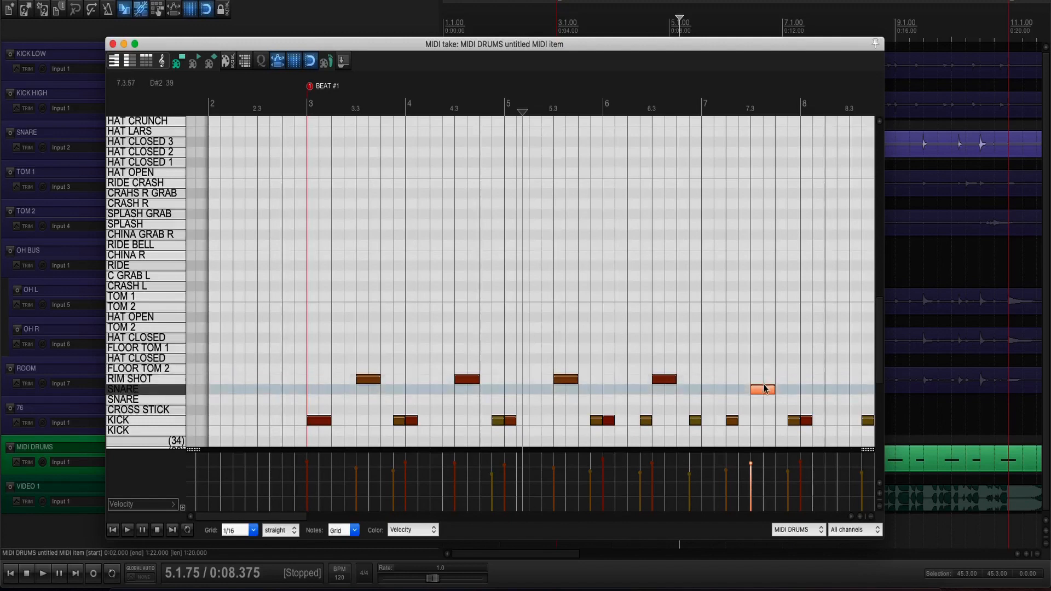
pyautogui.moveTo(751, 472); pyautogui.dragTo(751, 461)
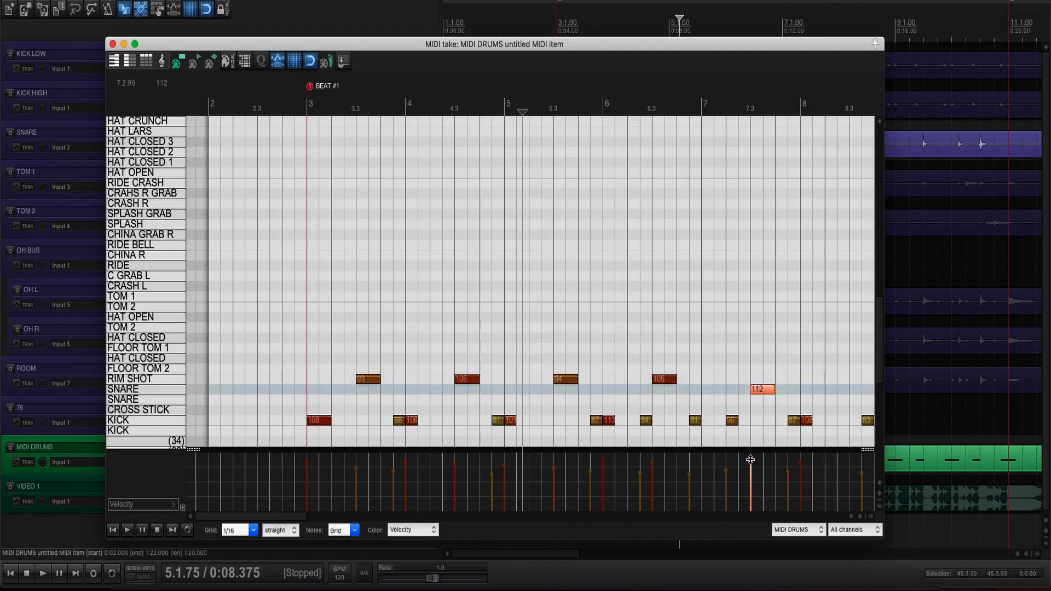
pyautogui.doubleClick(756, 390)
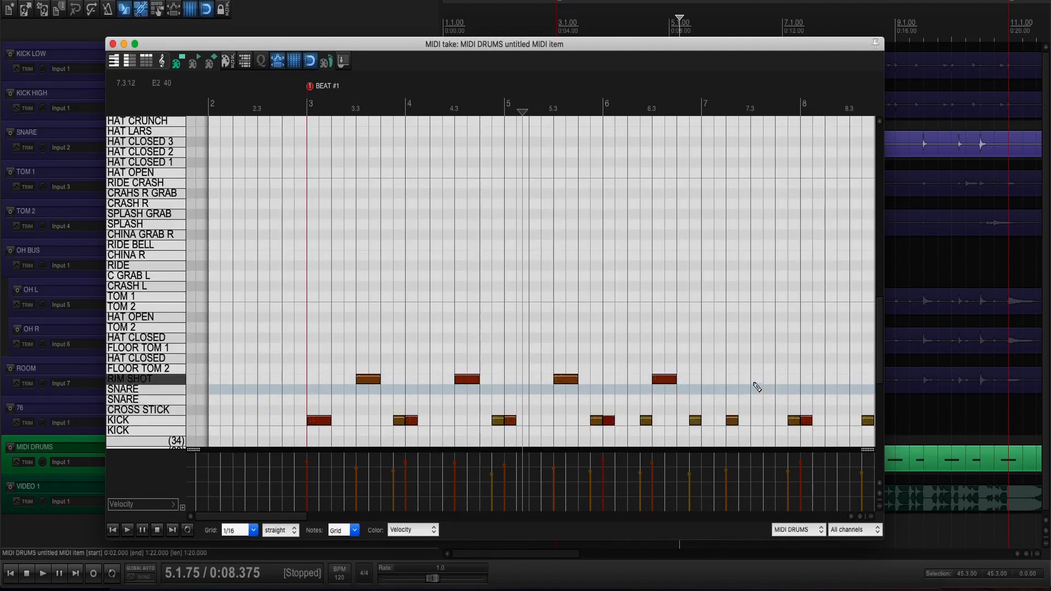
pyautogui.click(757, 380)
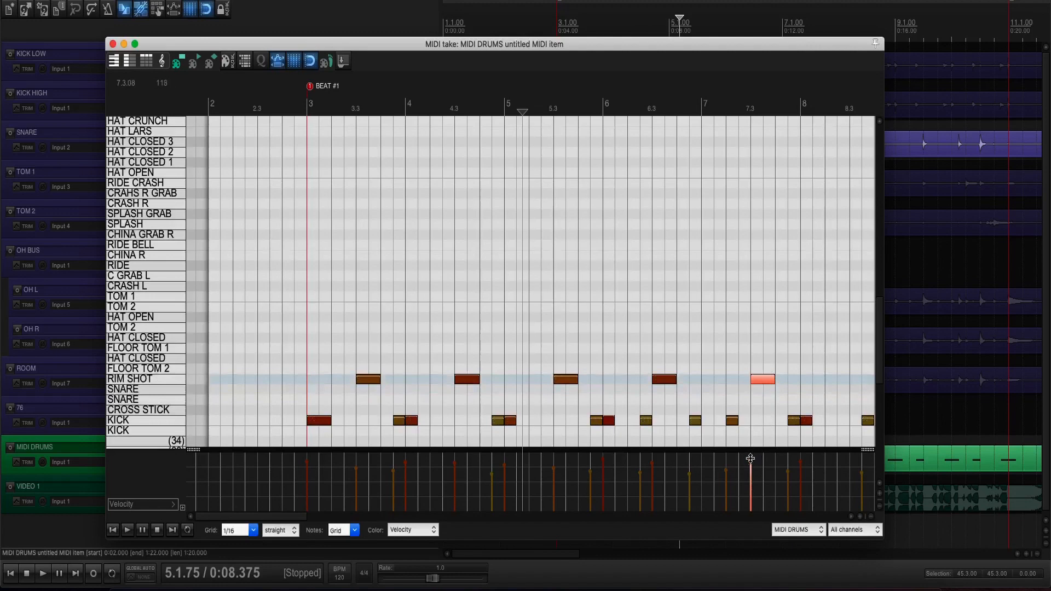
pyautogui.moveTo(749, 460); pyautogui.dragTo(753, 457)
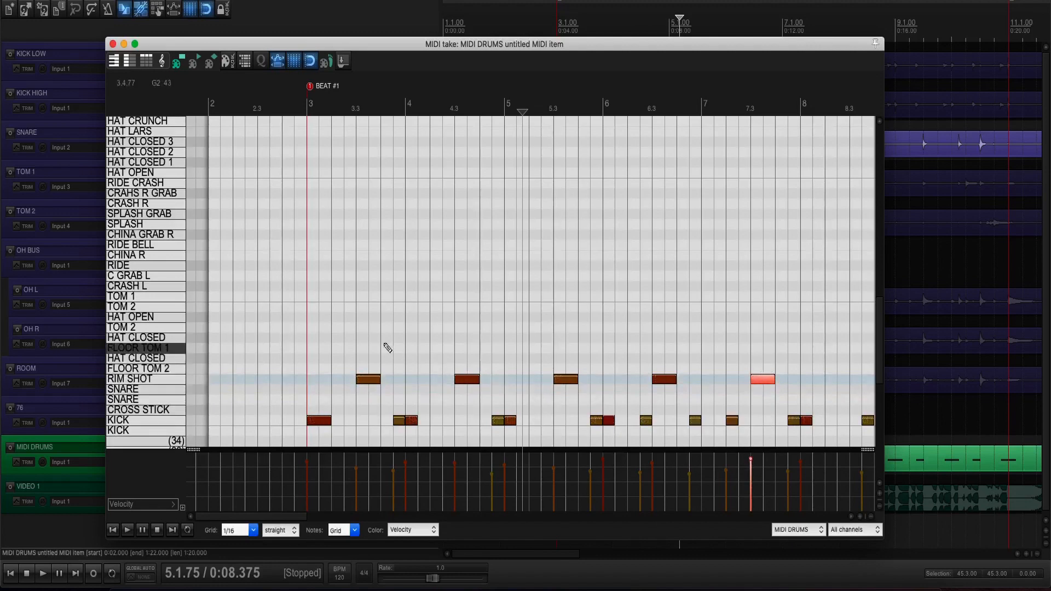
# Play through the beat and add the remaining rim shots at 8.3.00, 9.3.00, 10.1.50 and 10.3.00.
pyautogui.click(282, 343)
pyautogui.scroll(-2, 723, 358)
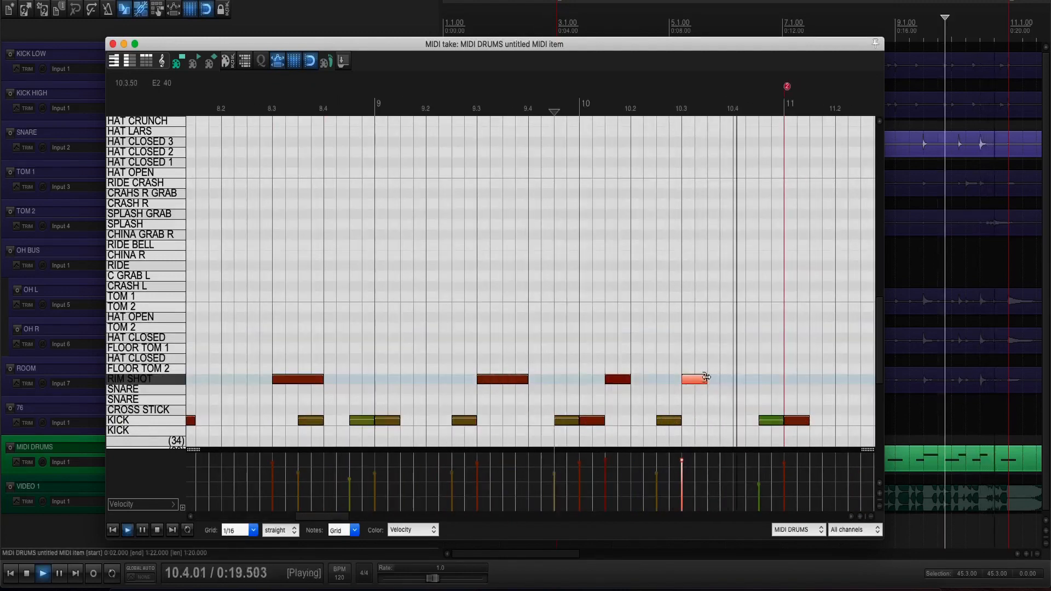
pyautogui.scroll(-2, 715, 382)
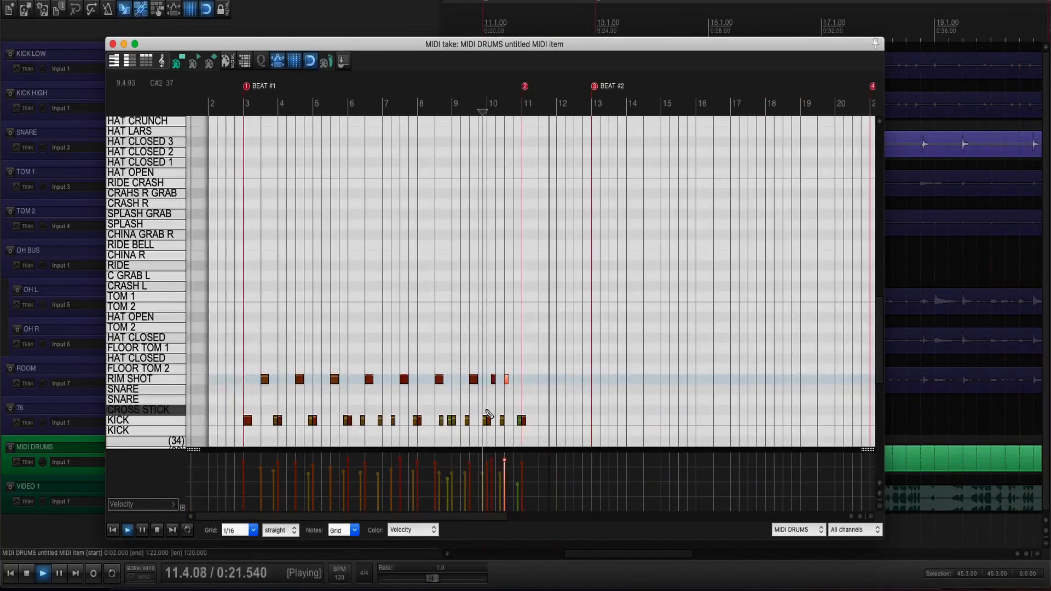
pyautogui.press('space')
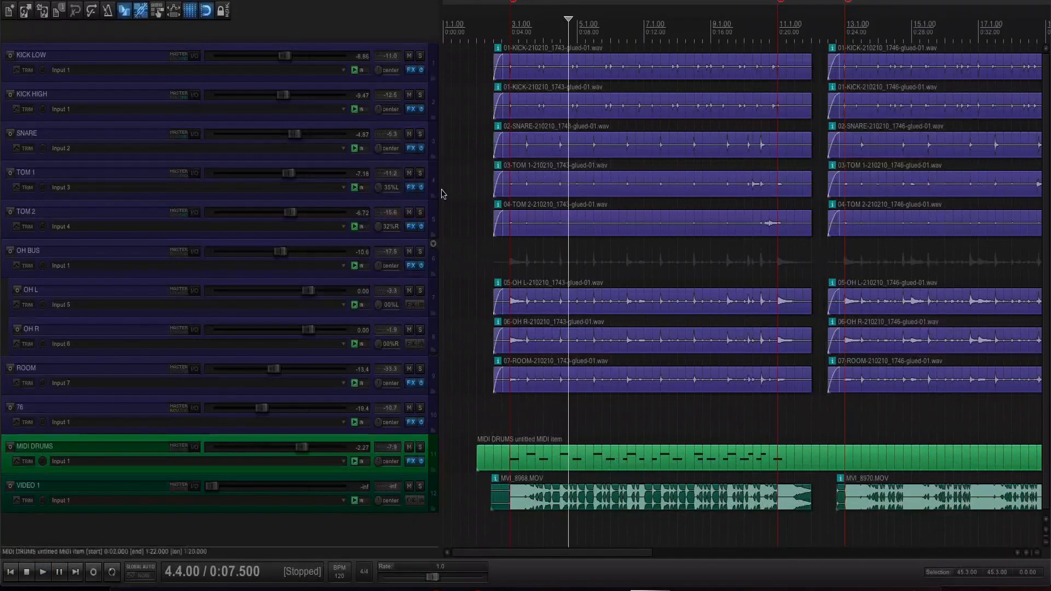
# Solo the TOM 1 and TOM 2 tracks and listen to the tom fill in bar 10 alongside the MIDI notes.
pyautogui.click(510, 193)
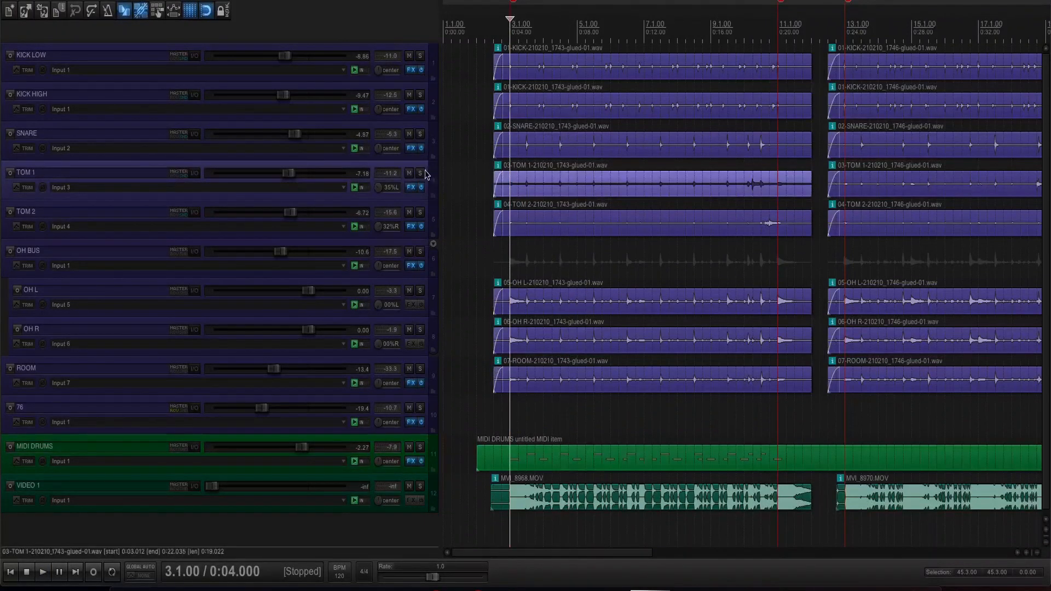
pyautogui.moveTo(421, 174); pyautogui.dragTo(420, 210)
pyautogui.press('space')
pyautogui.scroll(5, 694, 389)
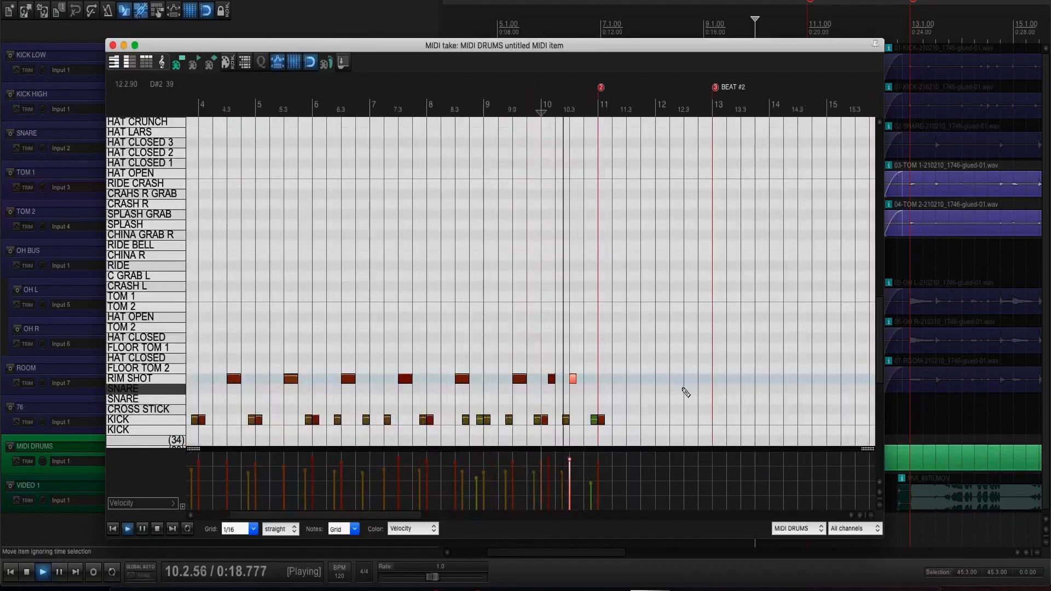
pyautogui.press('space')
pyautogui.scroll(4, 685, 392)
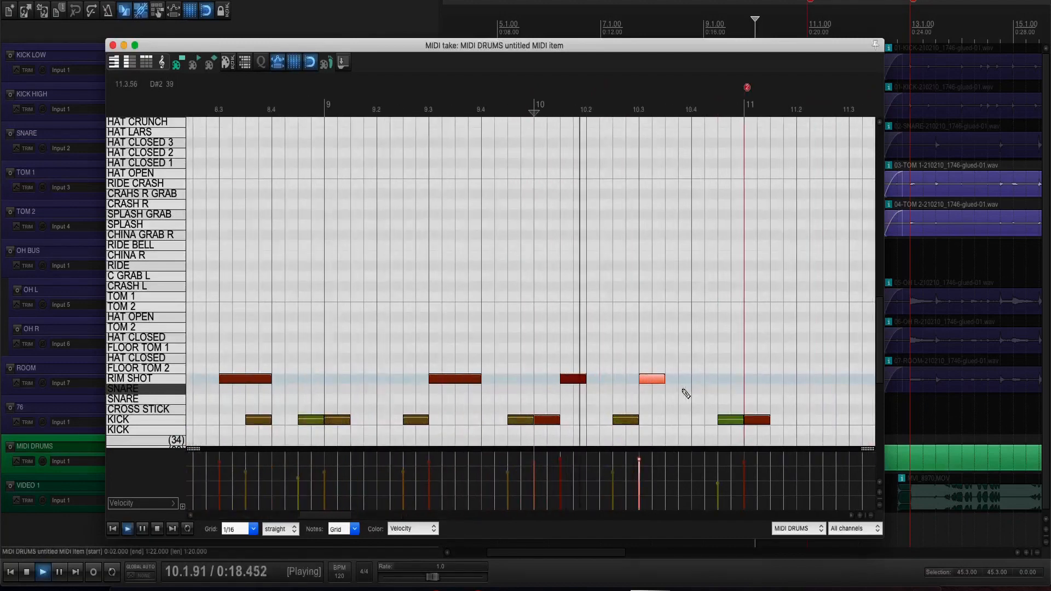
pyautogui.press('space')
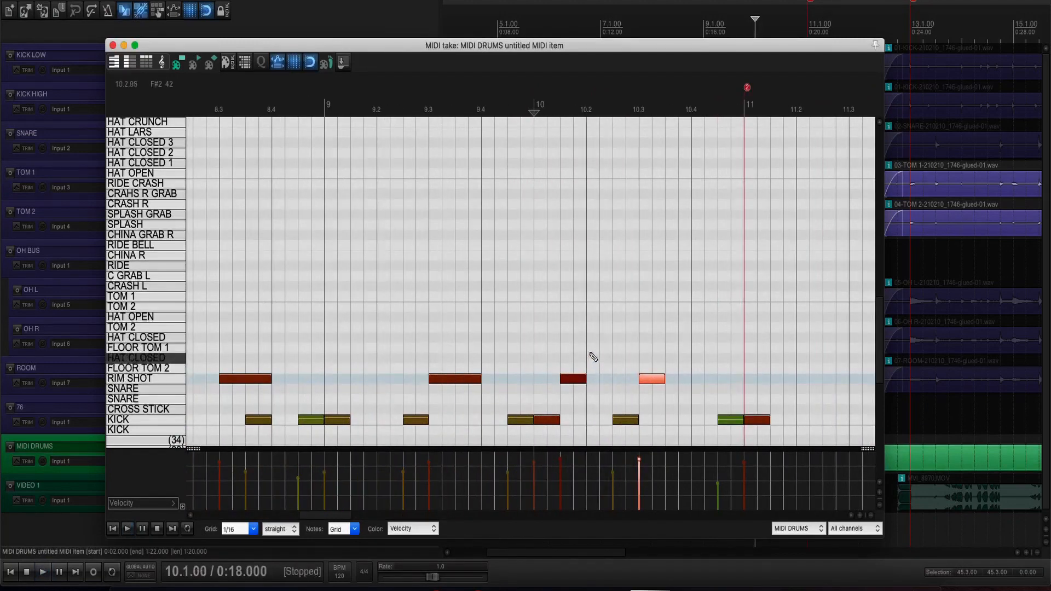
# Add a Tom 1 note at 10.2.00 and Floor Tom 2 notes at 10.3.50, 10.3.75 and 10.4.00, and play back the fill.
pyautogui.click(593, 296)
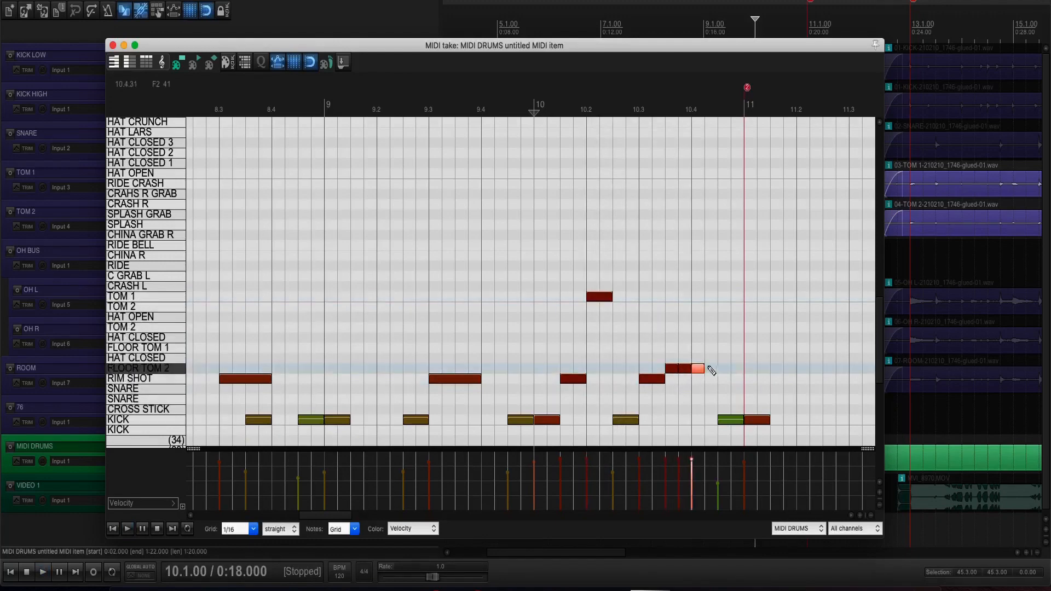
pyautogui.press('space')
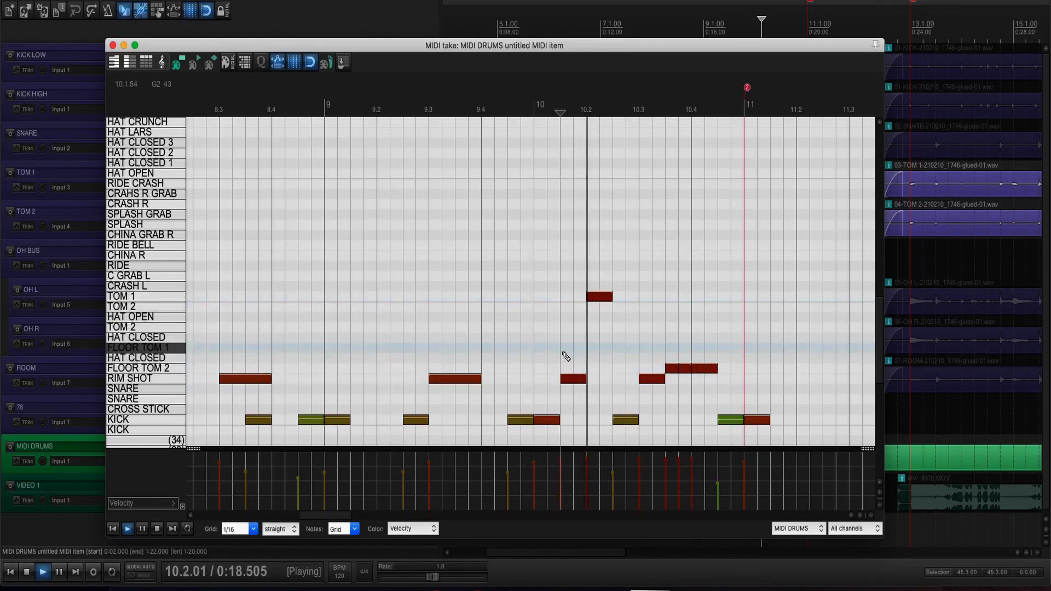
pyautogui.press('space')
# Examine the two short Floor Tom 2 notes between 10.3.50 and 10.4.00 and switch the 1/16 grid from straight to triplet.
pyautogui.click(672, 367)
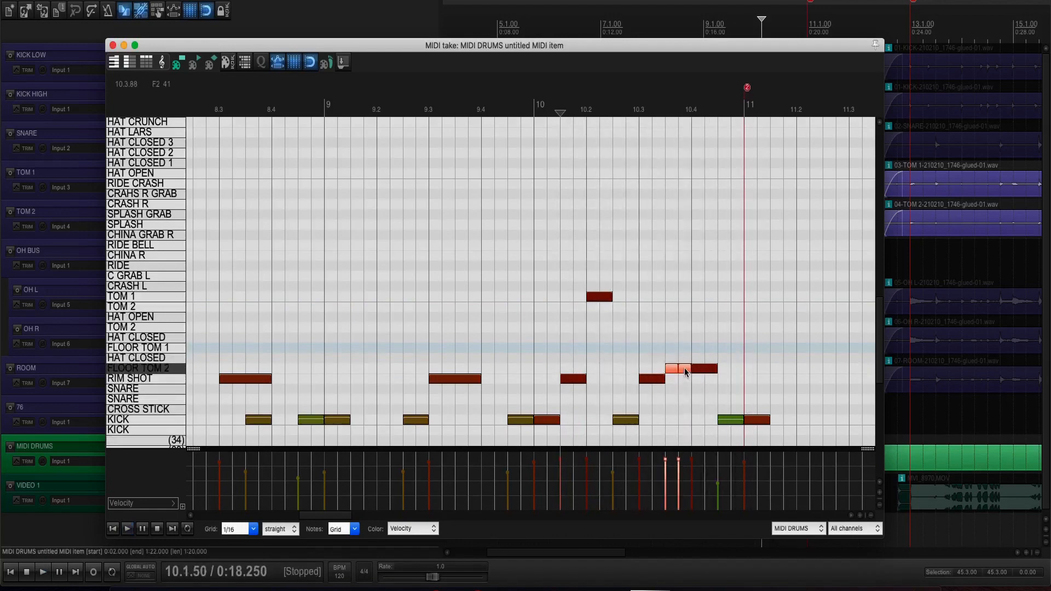
pyautogui.click(685, 340)
pyautogui.scroll(3, 619, 364)
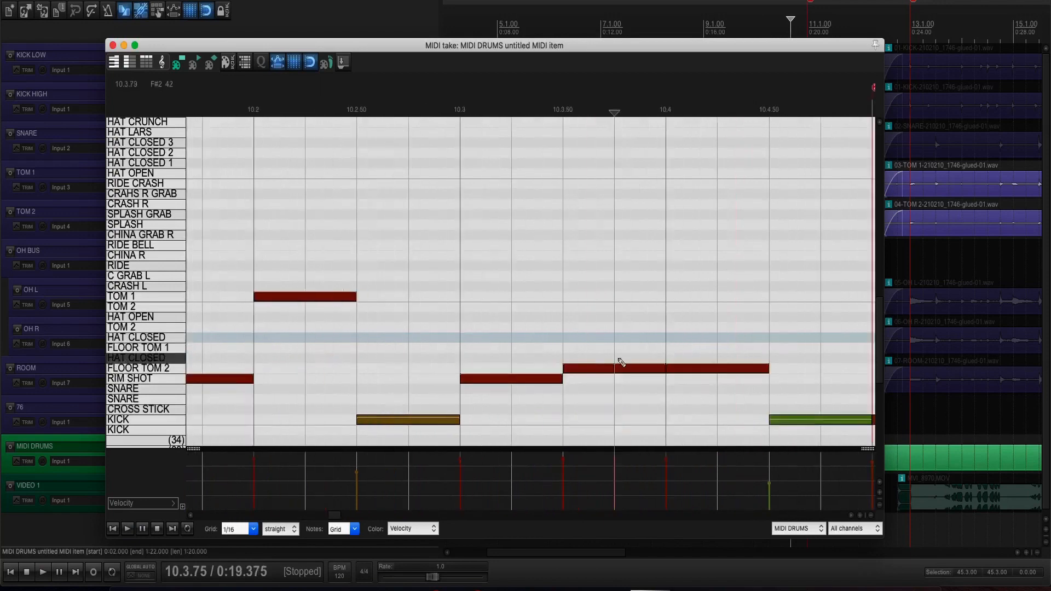
pyautogui.moveTo(538, 353)
pyautogui.mouseDown()
pyautogui.moveTo(497, 396)
pyautogui.moveTo(546, 351)
pyautogui.mouseUp()
pyautogui.click(433, 358)
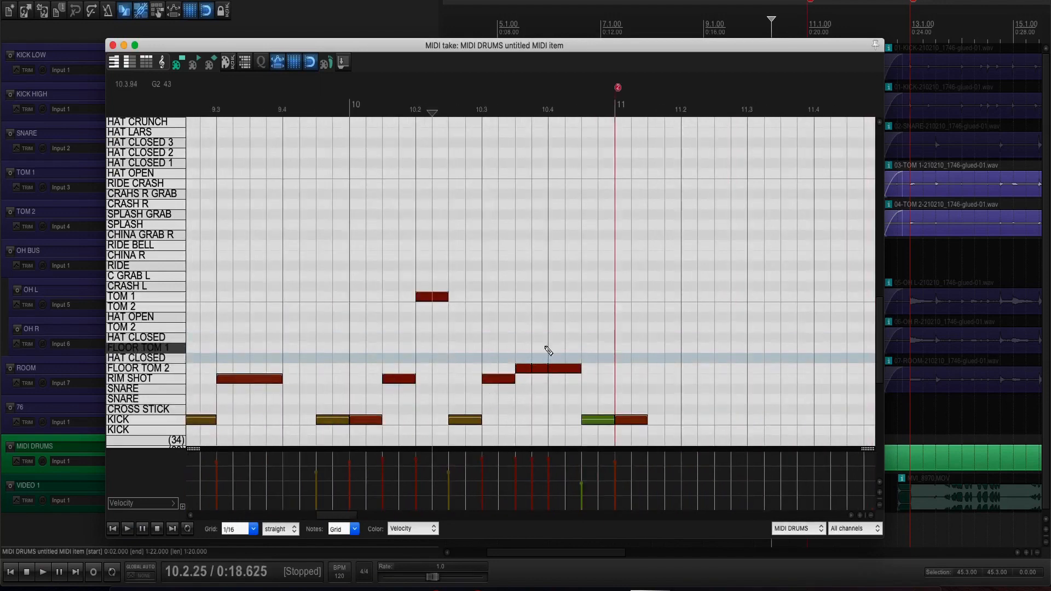
pyautogui.click(293, 529)
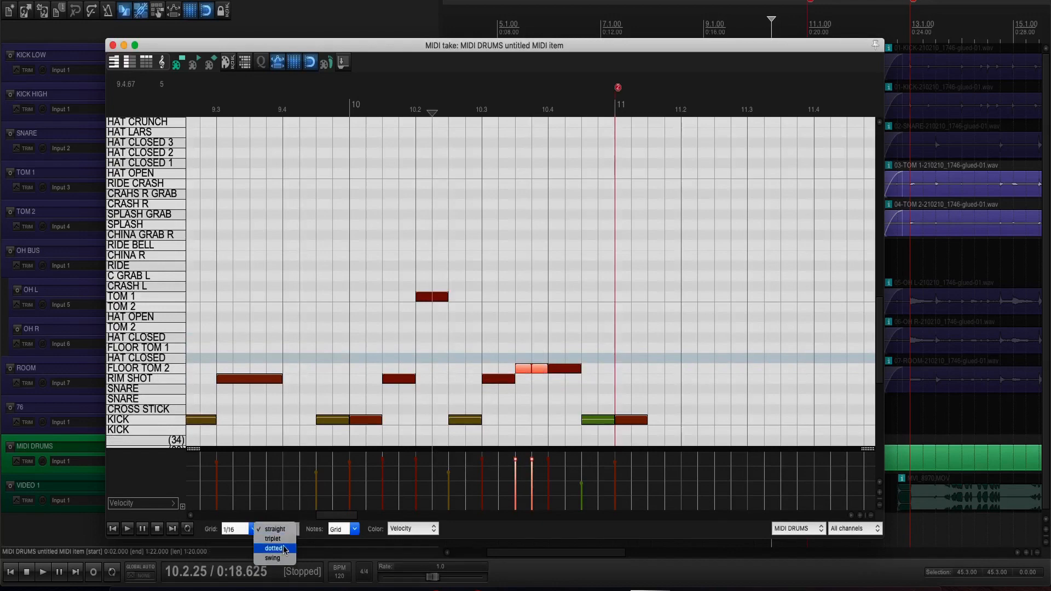
pyautogui.click(274, 540)
pyautogui.click(281, 530)
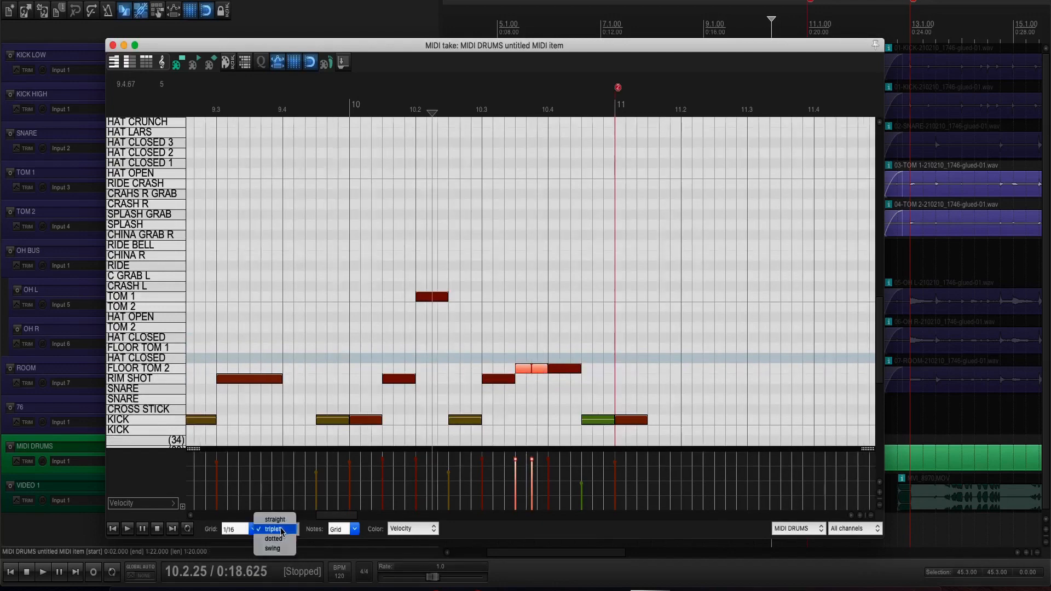
pyautogui.click(506, 349)
# Replace the two short Floor Tom 2 notes from 10.3.50 with three triplet notes and lower their velocities.
pyautogui.click(537, 351)
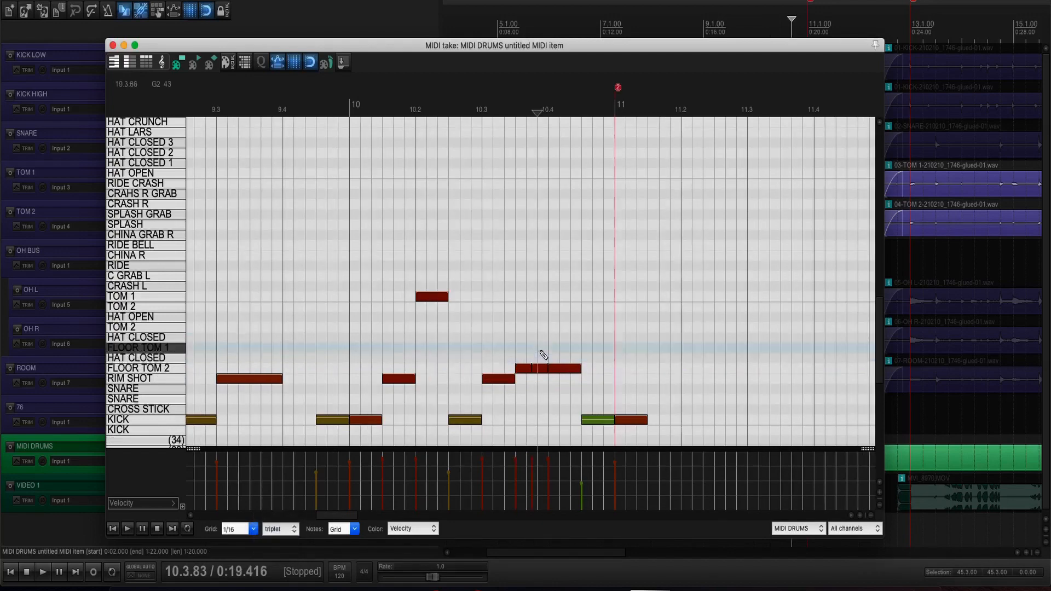
pyautogui.scroll(1, 545, 352)
pyautogui.moveTo(525, 371); pyautogui.dragTo(528, 370)
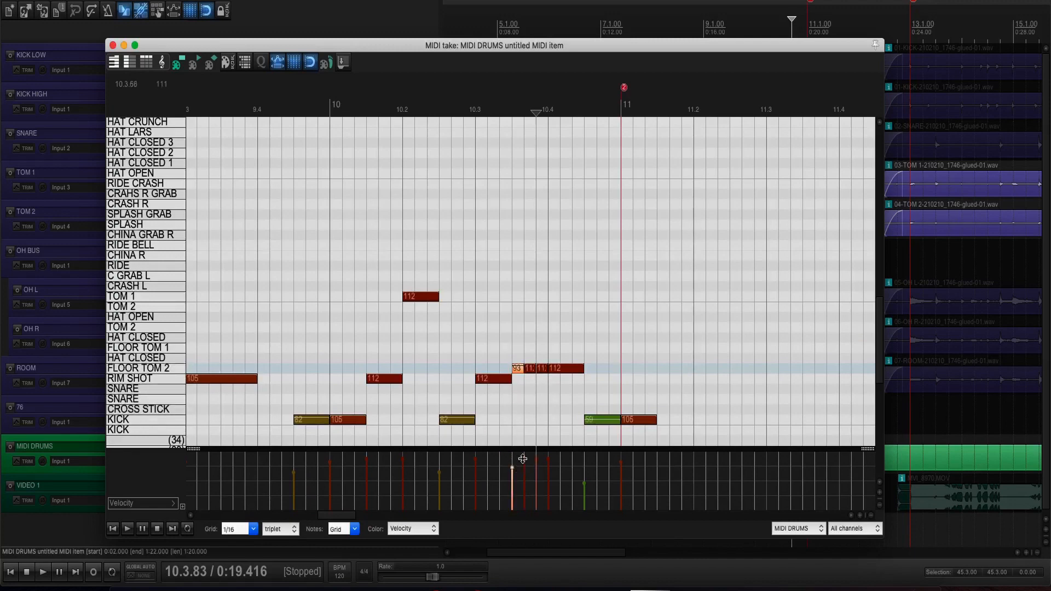
# Play the fill from 10.1.00 and further lower the velocities of the Floor Tom 2 notes, including the one at 10.4.00.
pyautogui.click(330, 334)
pyautogui.press('space')
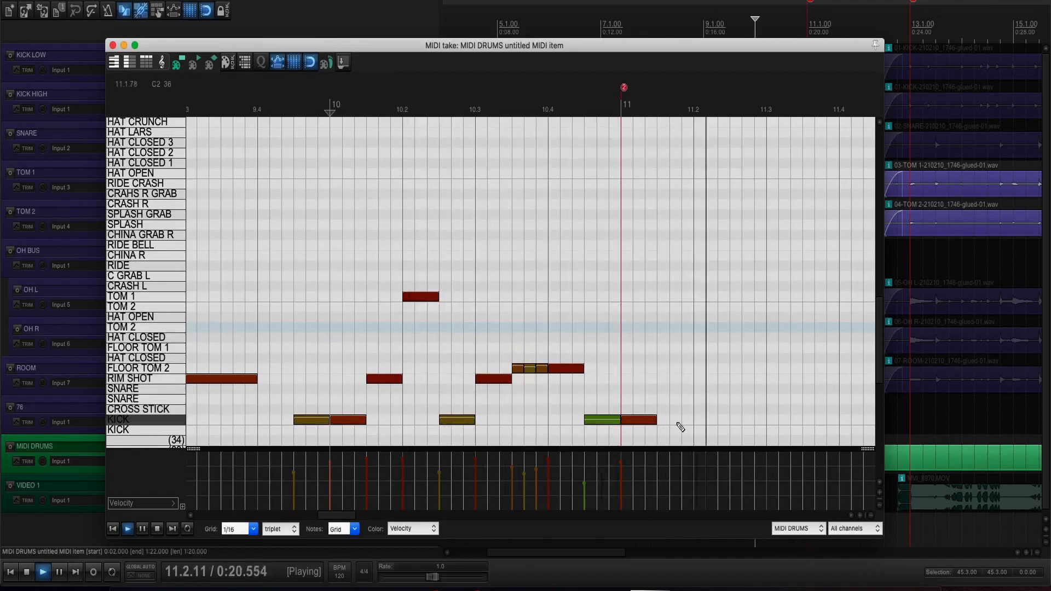
pyautogui.press('space')
pyautogui.moveTo(543, 359); pyautogui.dragTo(518, 377)
pyautogui.press('space')
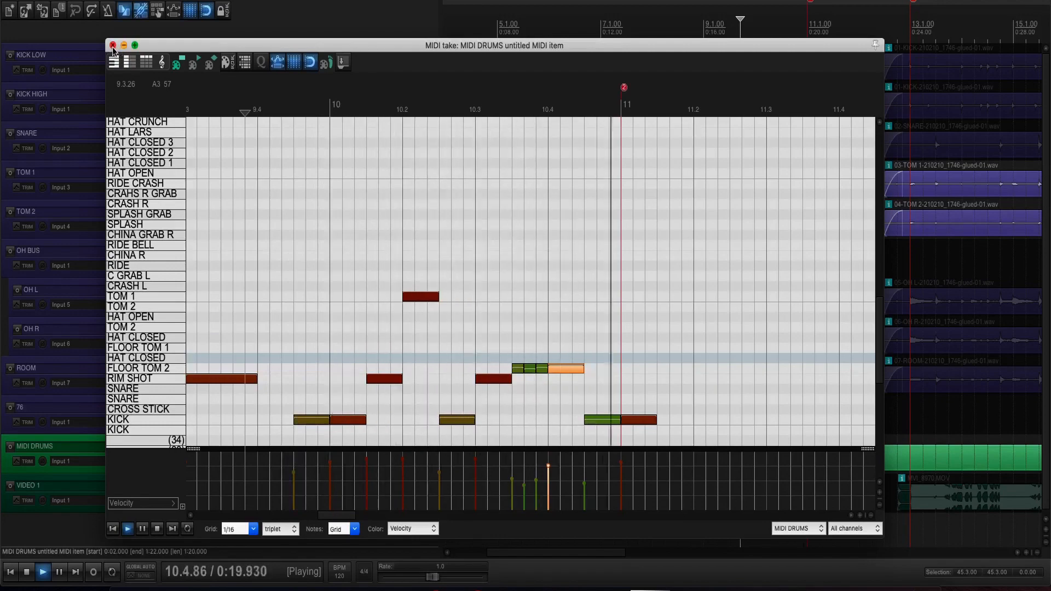
# Close the MIDI editor, unsolo the tom tracks and play the end of the beat from 9.3.00 with every track.
pyautogui.click(112, 46)
pyautogui.press('space')
pyautogui.scroll(-3, 767, 338)
pyautogui.hotkey('alt', 's')
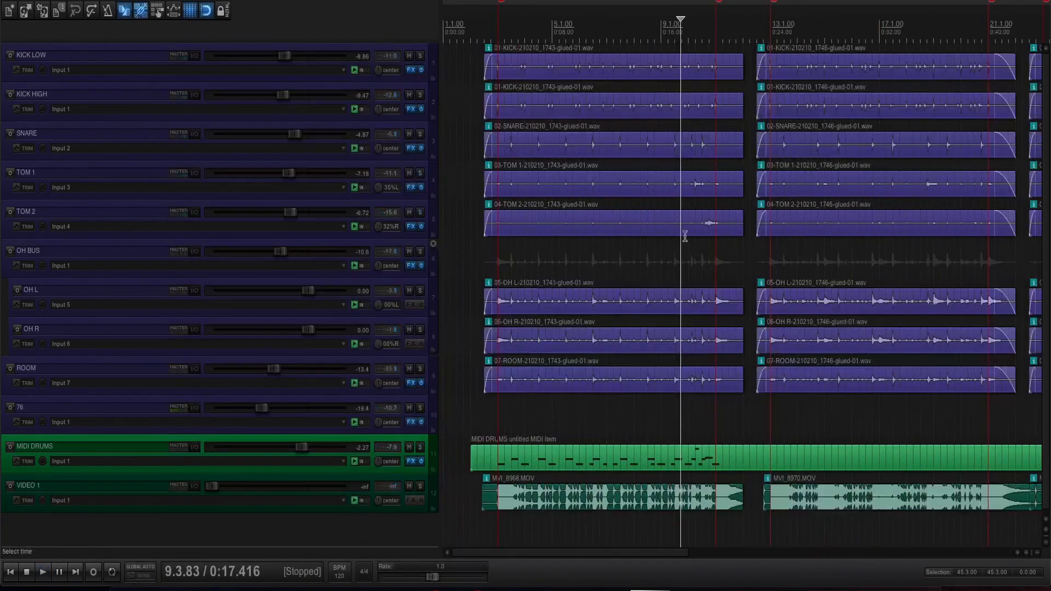
pyautogui.click(673, 221)
pyautogui.press('space')
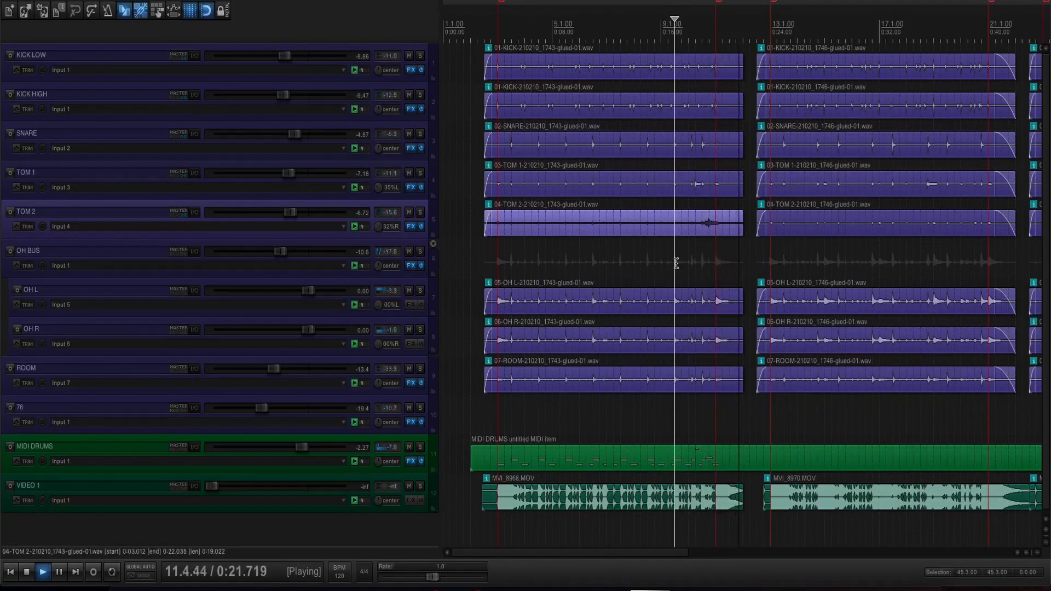
pyautogui.press('space')
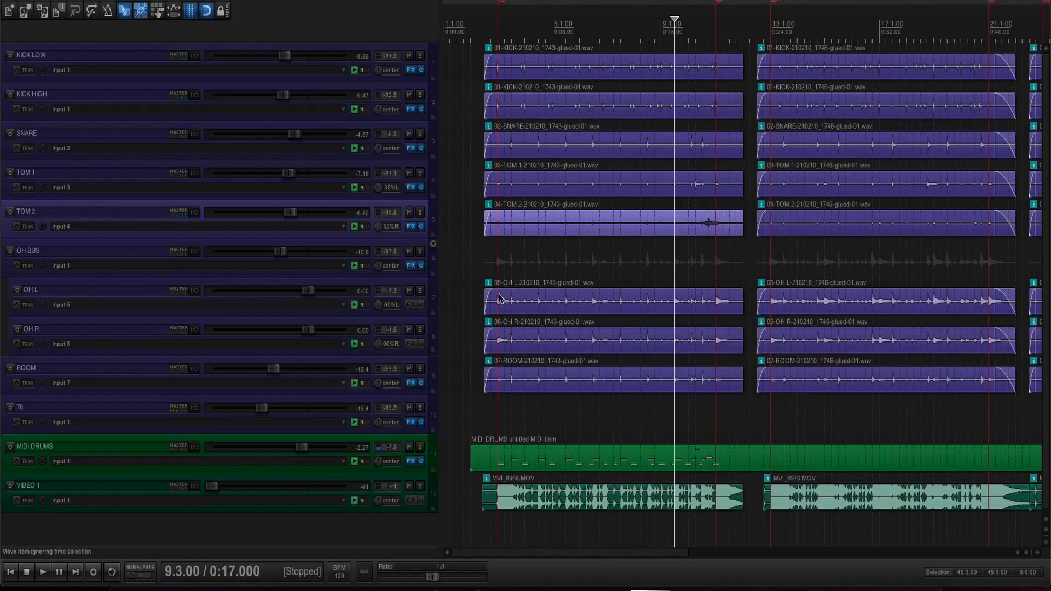
# Reopen the MIDI DRUMS item and add a Crash L note at 3.1.00.
pyautogui.click(483, 307)
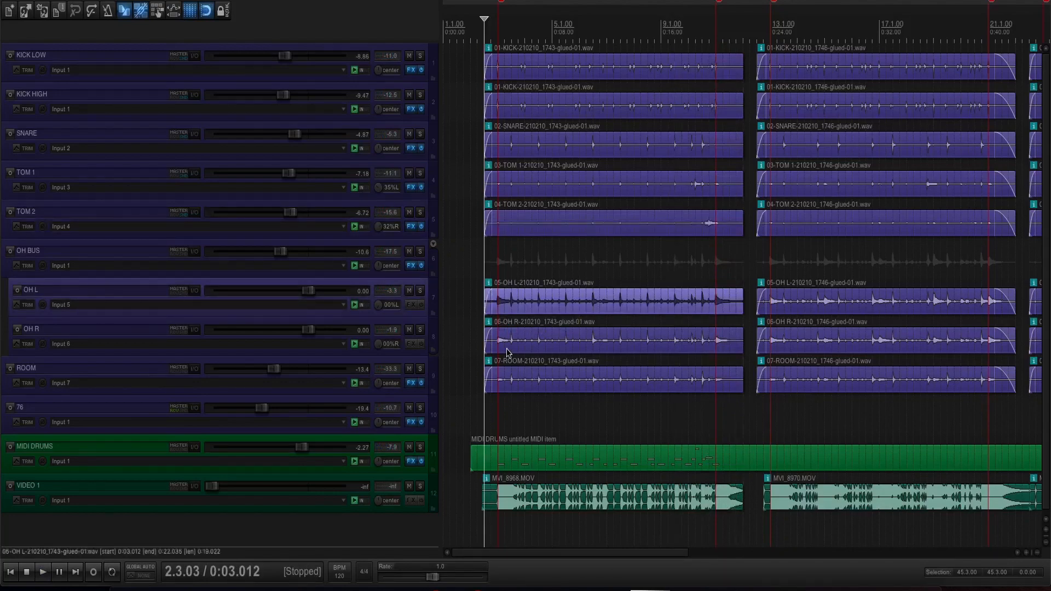
pyautogui.doubleClick(498, 457)
pyautogui.click(318, 286)
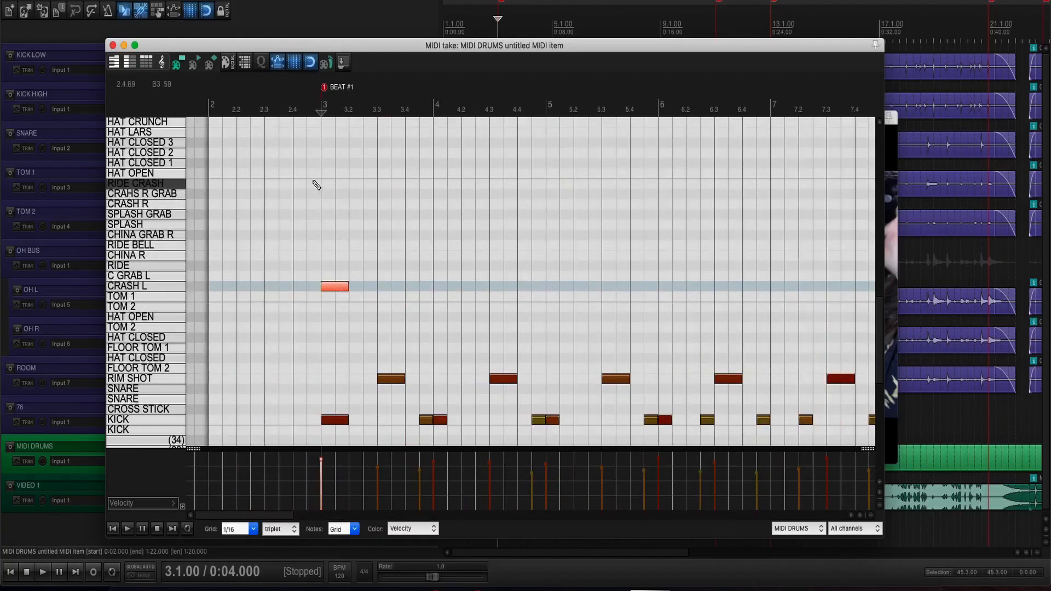
# Add a Crash R note at 3.1.00 and lower the velocity of both crash notes to 91.
pyautogui.click(325, 204)
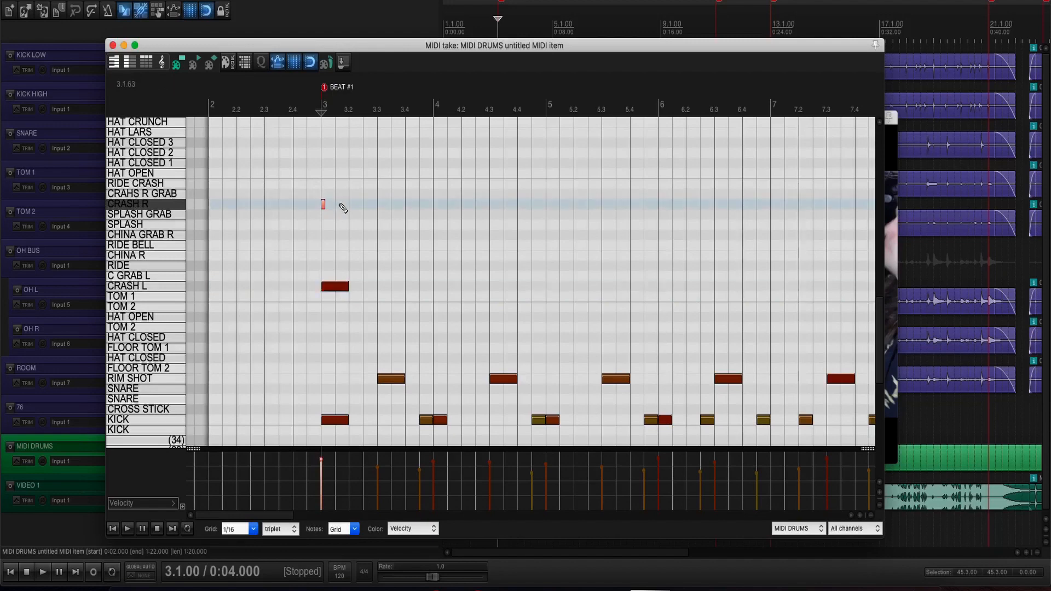
pyautogui.moveTo(365, 200); pyautogui.dragTo(312, 344)
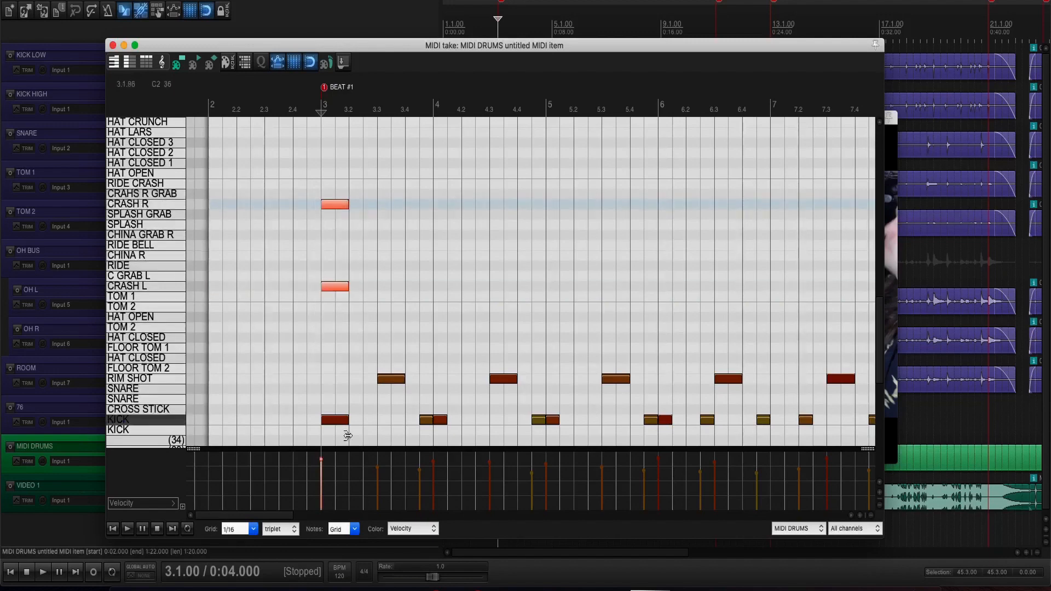
pyautogui.moveTo(321, 458); pyautogui.dragTo(317, 466)
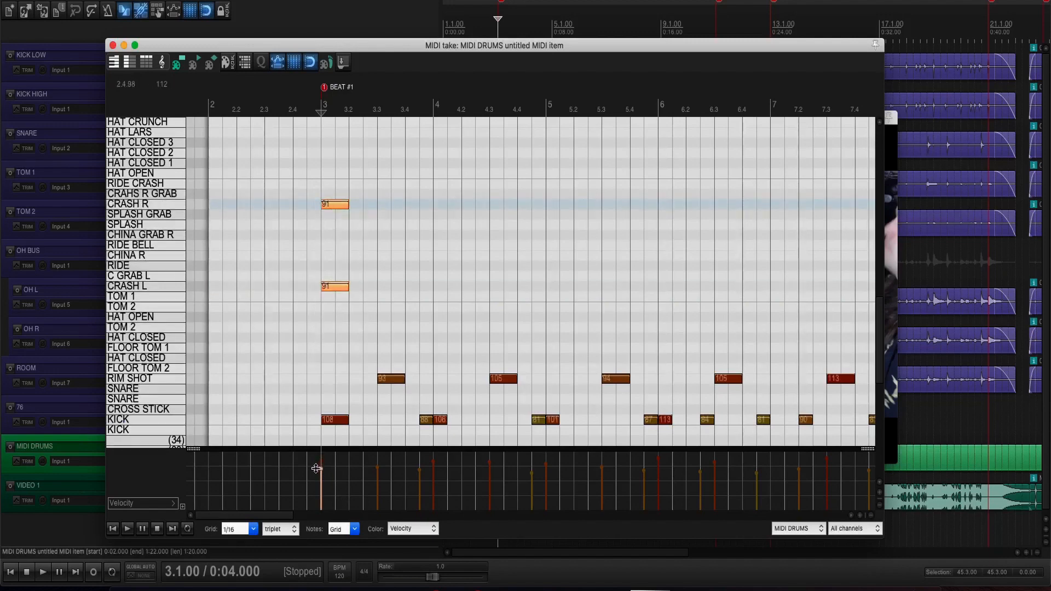
# Play the start of Beat #1 from bar 2 to hear the crashes, moving the MIDI editor window aside.
pyautogui.click(213, 344)
pyautogui.press('space')
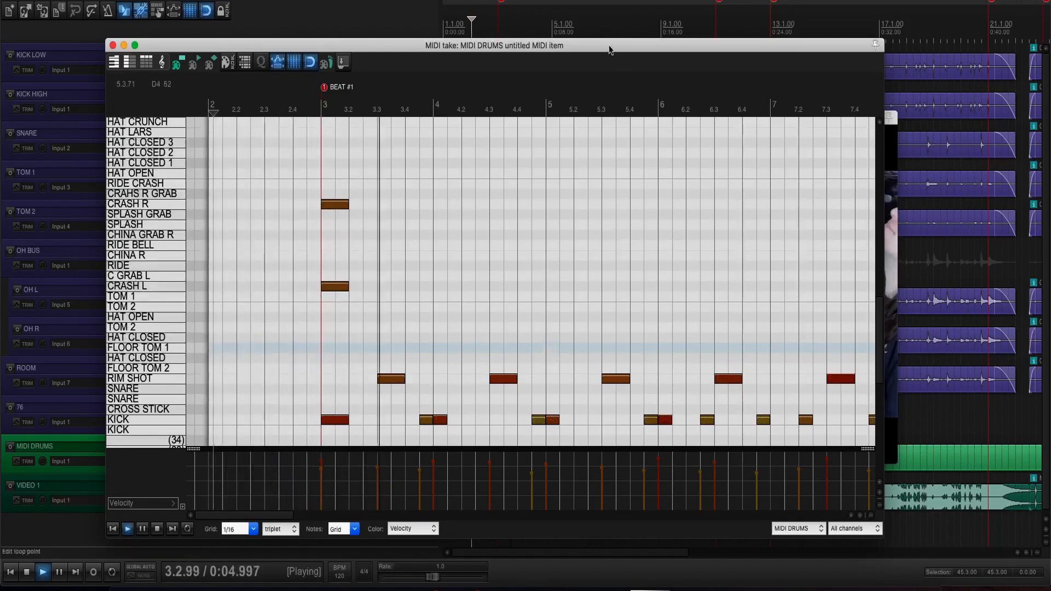
pyautogui.moveTo(609, 49); pyautogui.dragTo(645, 46)
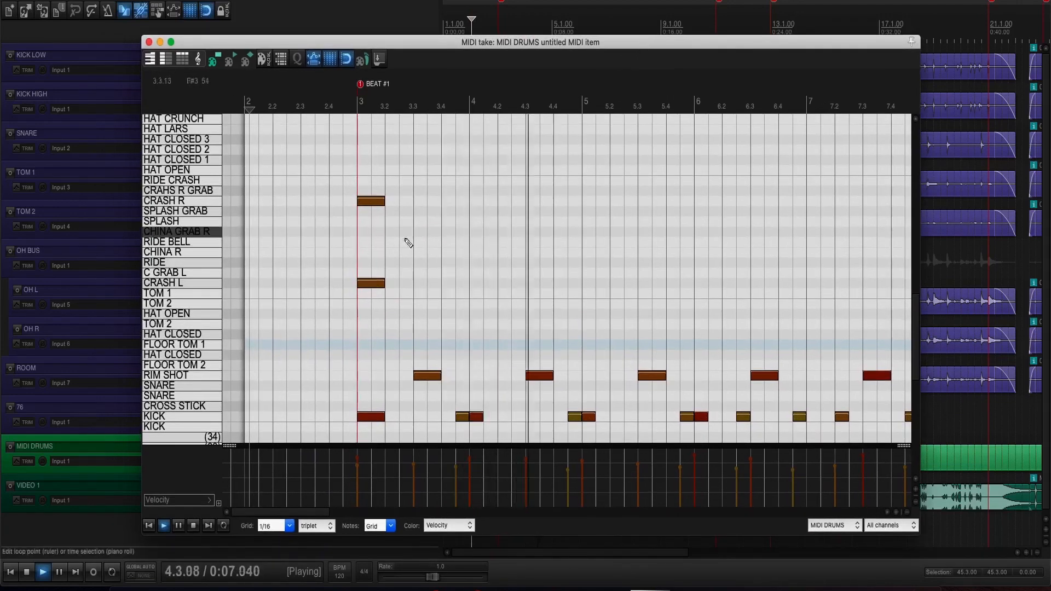
pyautogui.press('space')
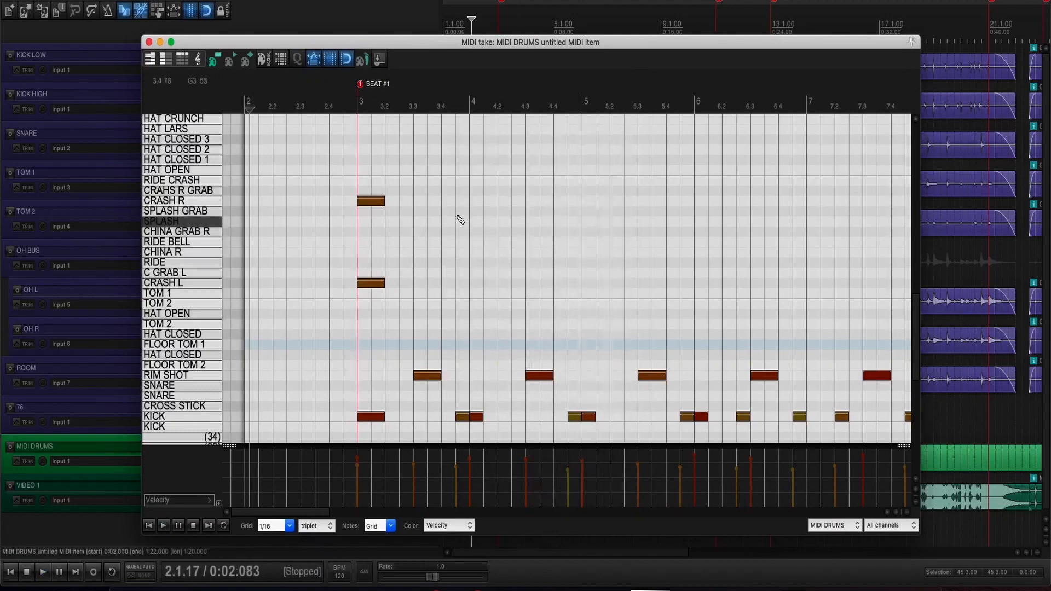
# Add ascending hi-hat notes in bar 3: Hat Closed 1 at 3.2, Hat Closed 2 at 3.3 and Hat Closed 3 at 3.4.
pyautogui.click(399, 160)
pyautogui.click(427, 150)
pyautogui.click(446, 140)
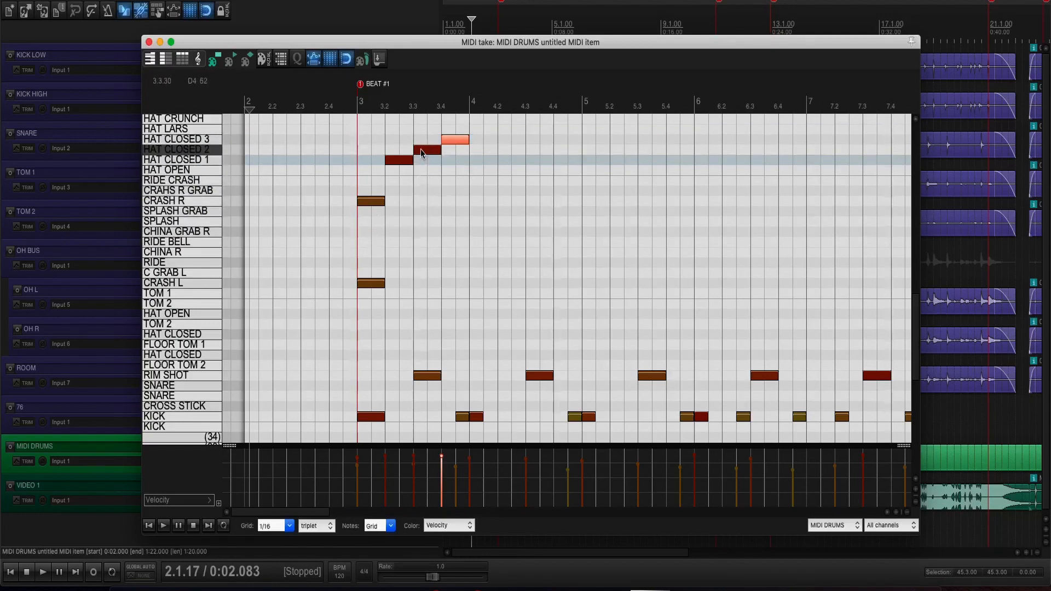
# Try moving the Hat Closed 2 and Hat Closed 3 notes in bar 3 onto the Hat Closed 1 row, and undo the moves.
pyautogui.moveTo(420, 149); pyautogui.dragTo(456, 159)
pyautogui.click(458, 144)
pyautogui.click(474, 143)
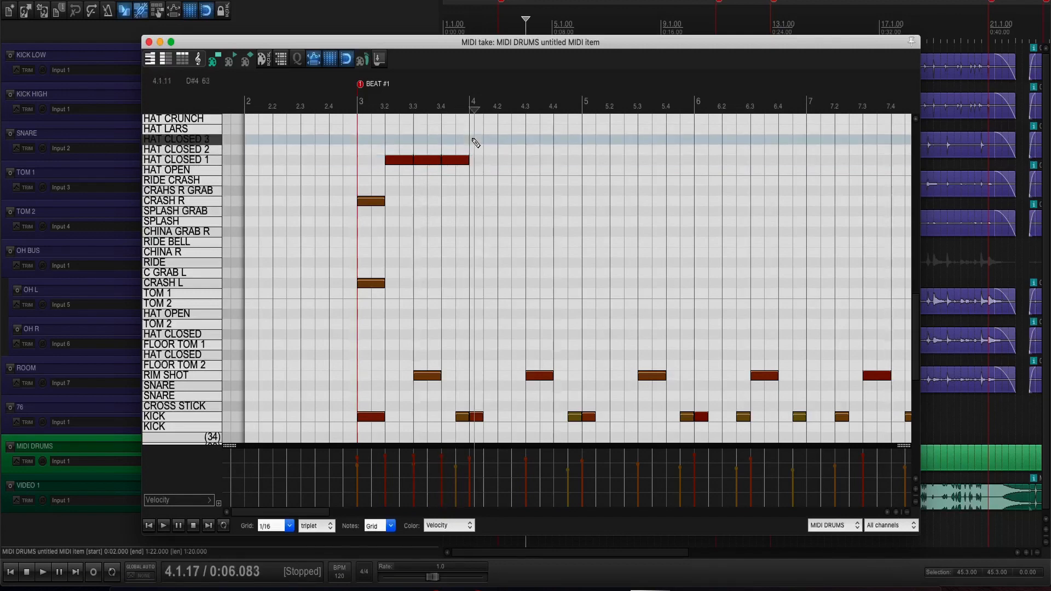
pyautogui.press('super+z')
pyautogui.press('super+z')
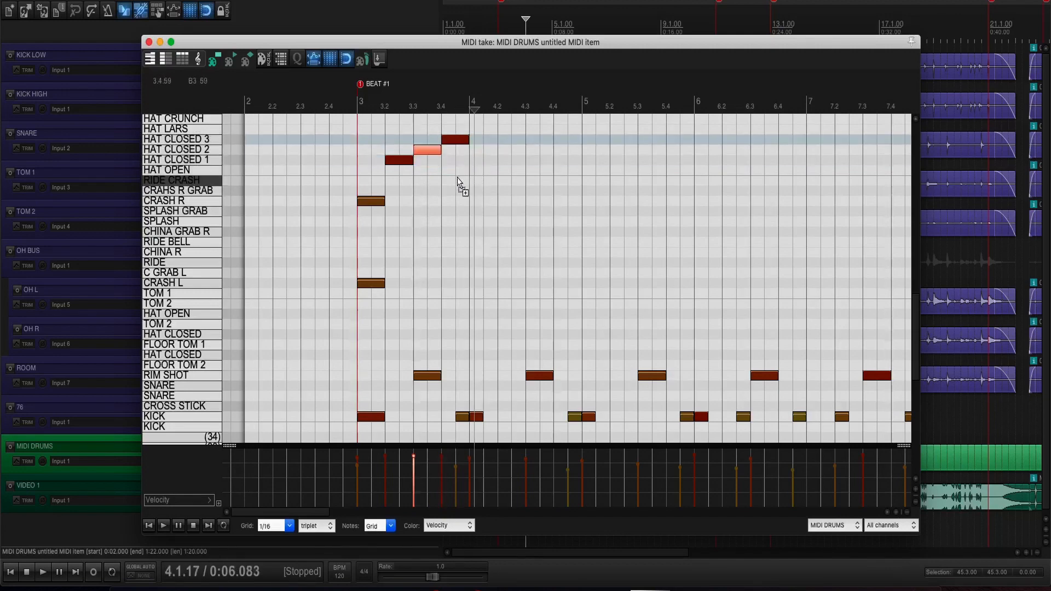
# Play from 2.4.00 and lower the velocities of the Hat Closed 1 and Hat Closed 3 notes in bar 3.
pyautogui.click(333, 232)
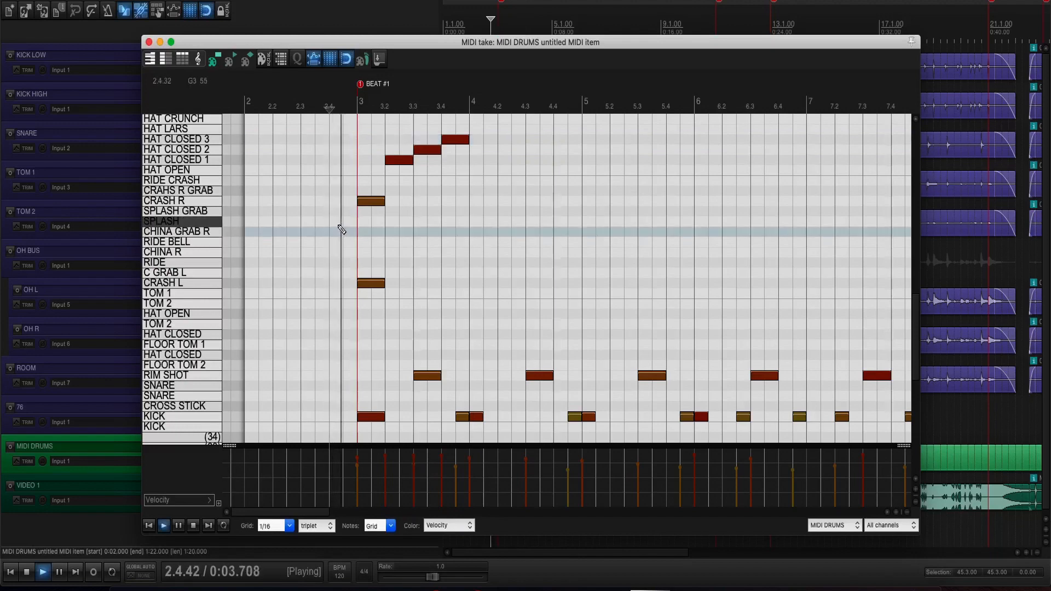
pyautogui.click(385, 459)
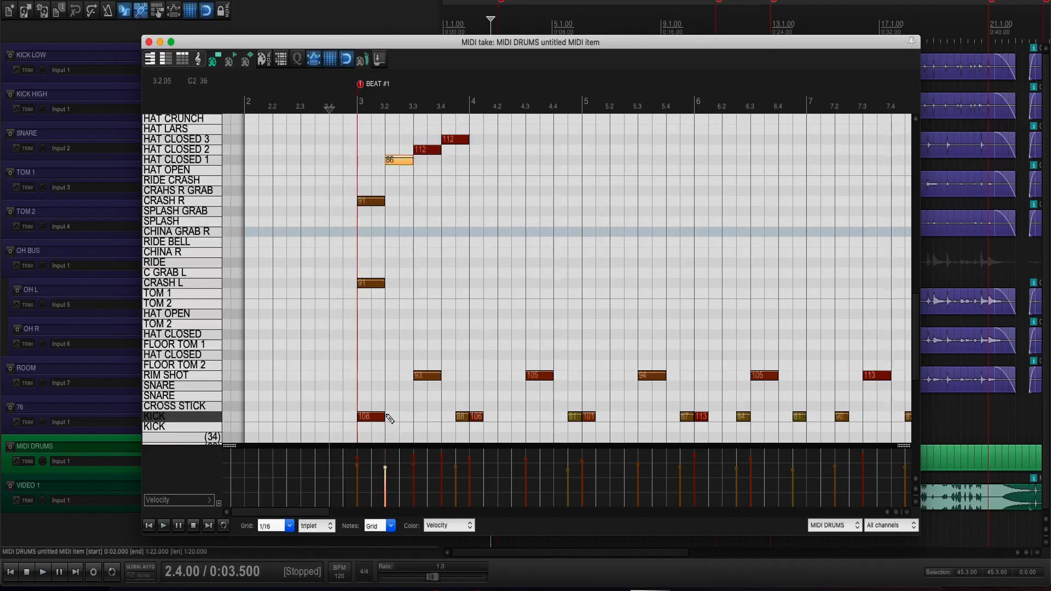
pyautogui.click(459, 139)
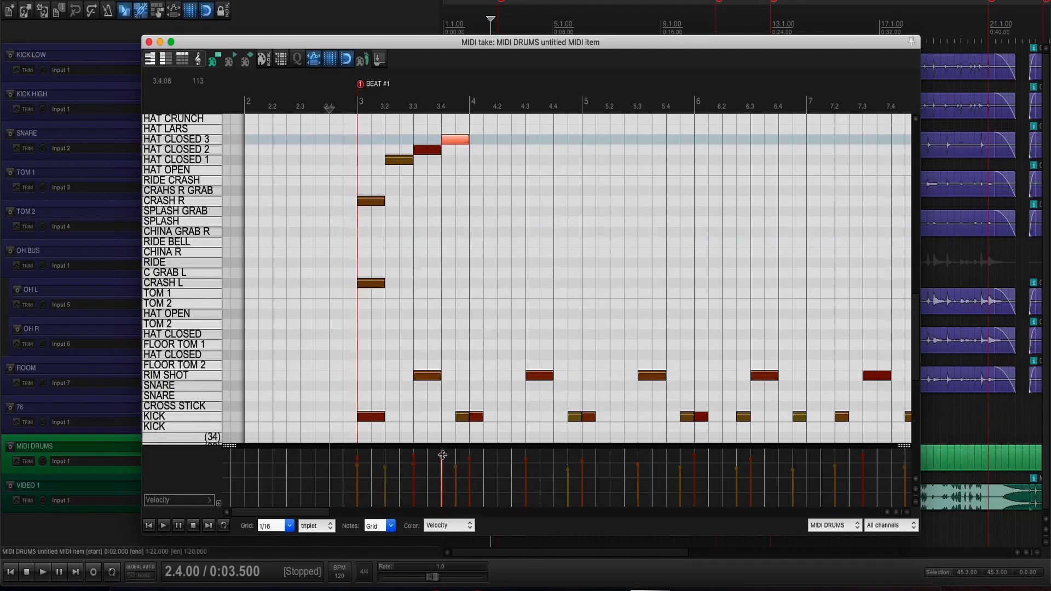
pyautogui.moveTo(442, 455); pyautogui.dragTo(440, 464)
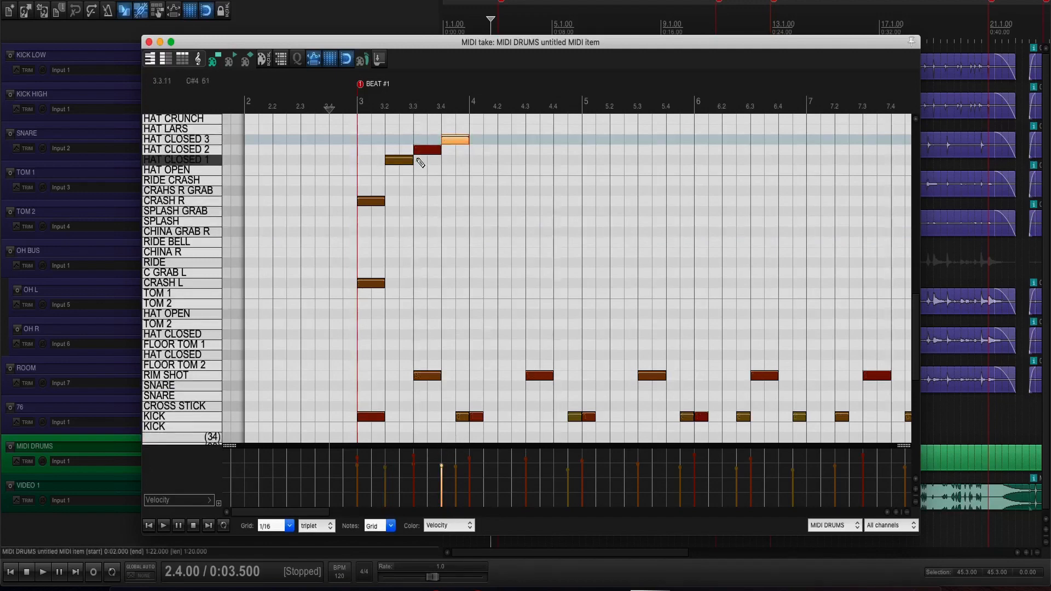
pyautogui.moveTo(419, 141); pyautogui.dragTo(423, 432)
pyautogui.click(408, 202)
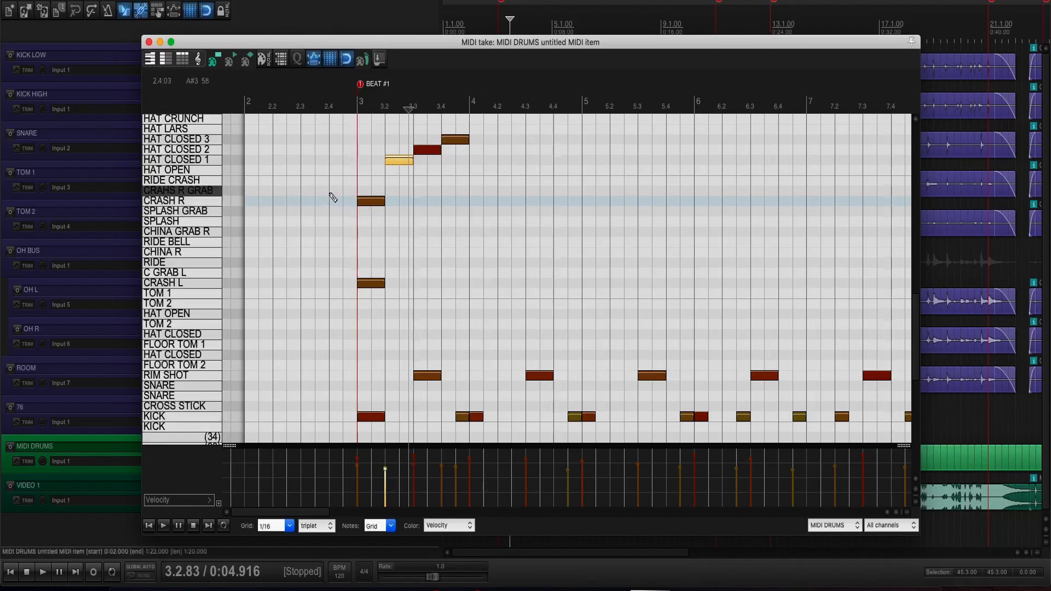
# Continue the hi-hat pattern from 4.1.00 to the end of bar 6, alternating Hat Closed 1, 2 and 3 with varied velocities.
pyautogui.click(333, 84)
pyautogui.click(328, 84)
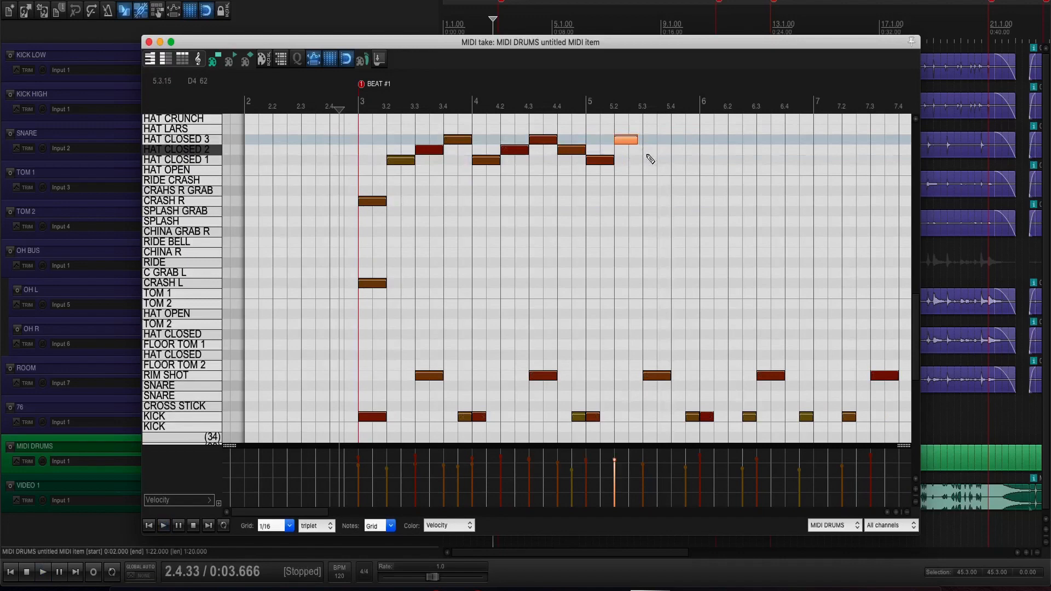
pyautogui.click(653, 150)
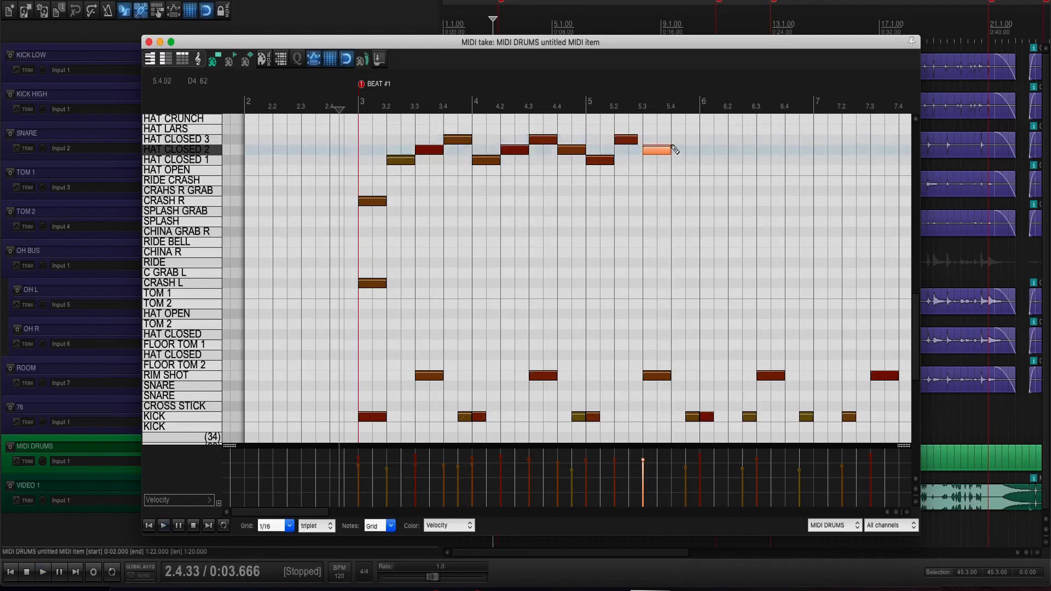
pyautogui.click(626, 140)
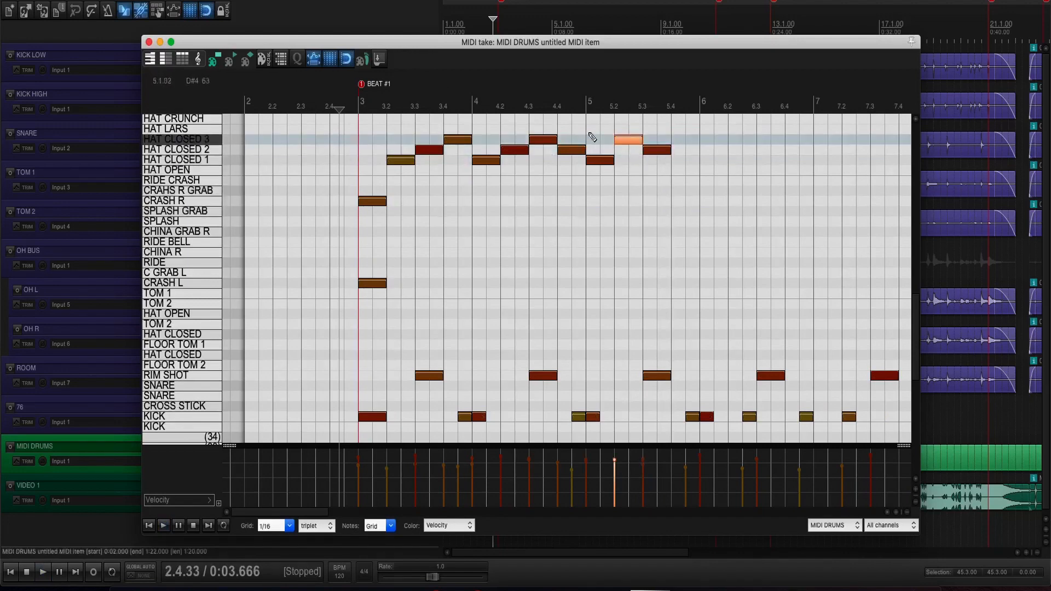
pyautogui.click(603, 159)
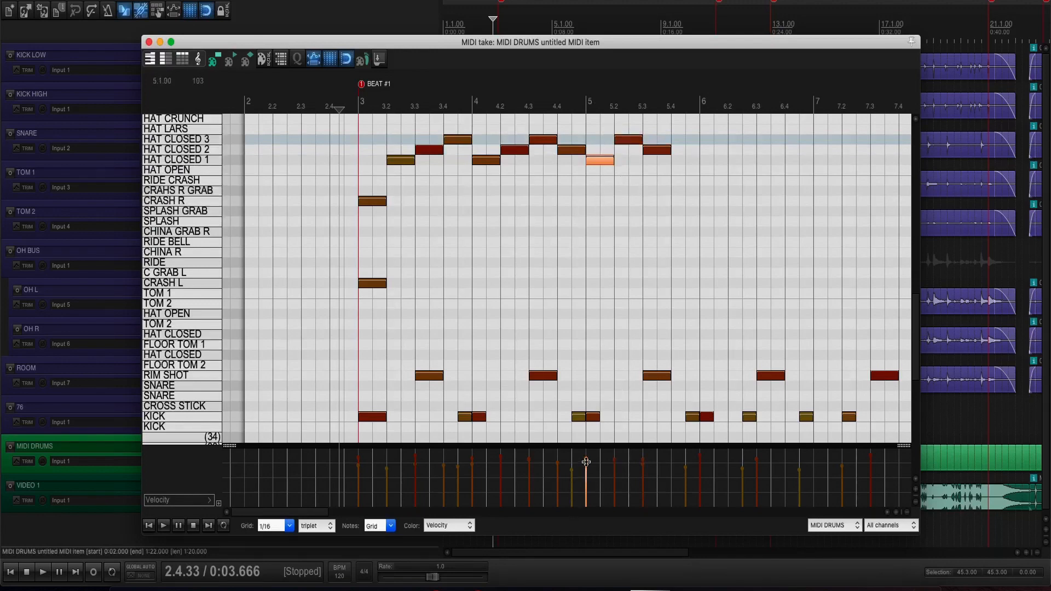
pyautogui.click(657, 150)
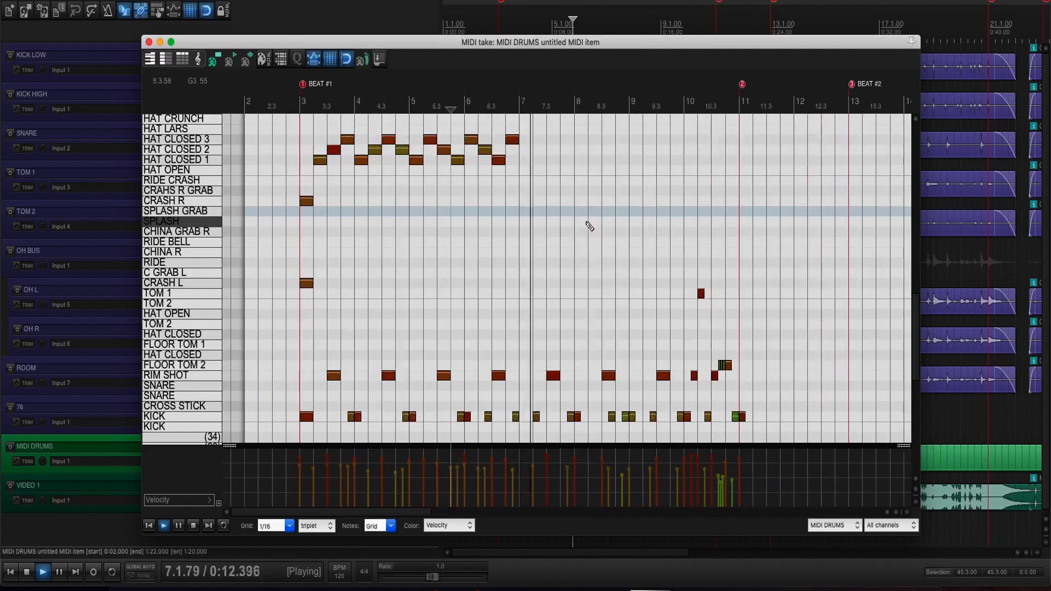
# Play the beat from the start of bar 6 and add a short, softer Hat Open note at 6.4.50.
pyautogui.press('space')
pyautogui.click(494, 181)
pyautogui.scroll(3, 595, 204)
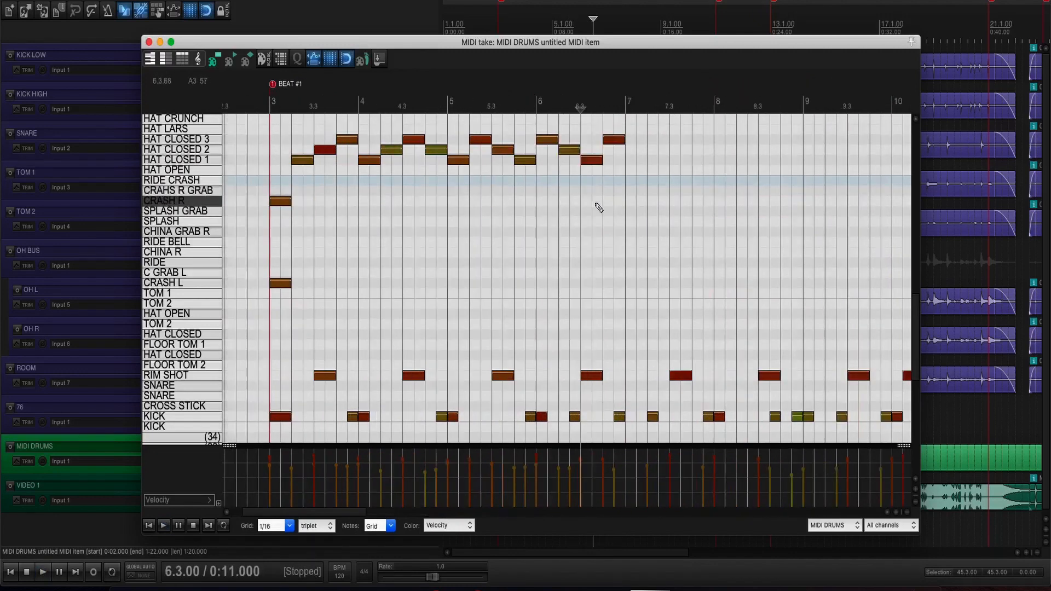
pyautogui.click(542, 199)
pyautogui.press('space')
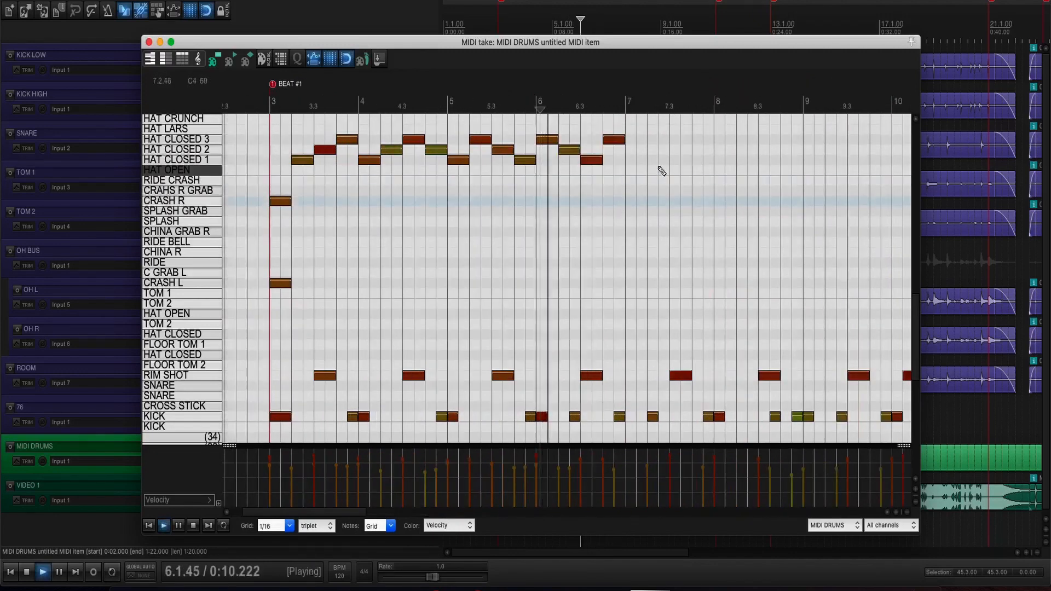
pyautogui.press('space')
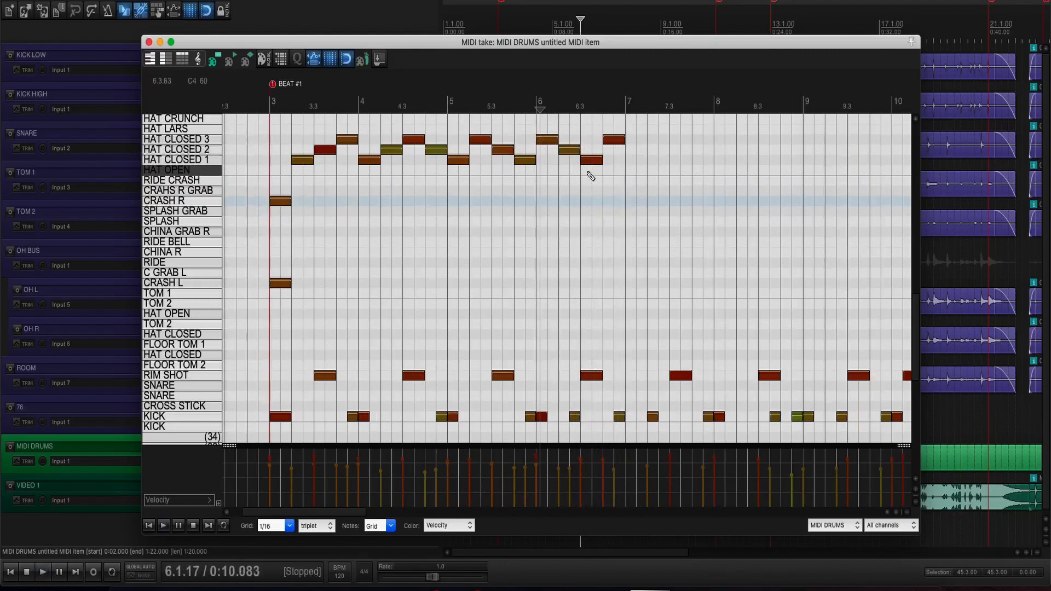
pyautogui.click(621, 167)
pyautogui.scroll(4, 622, 165)
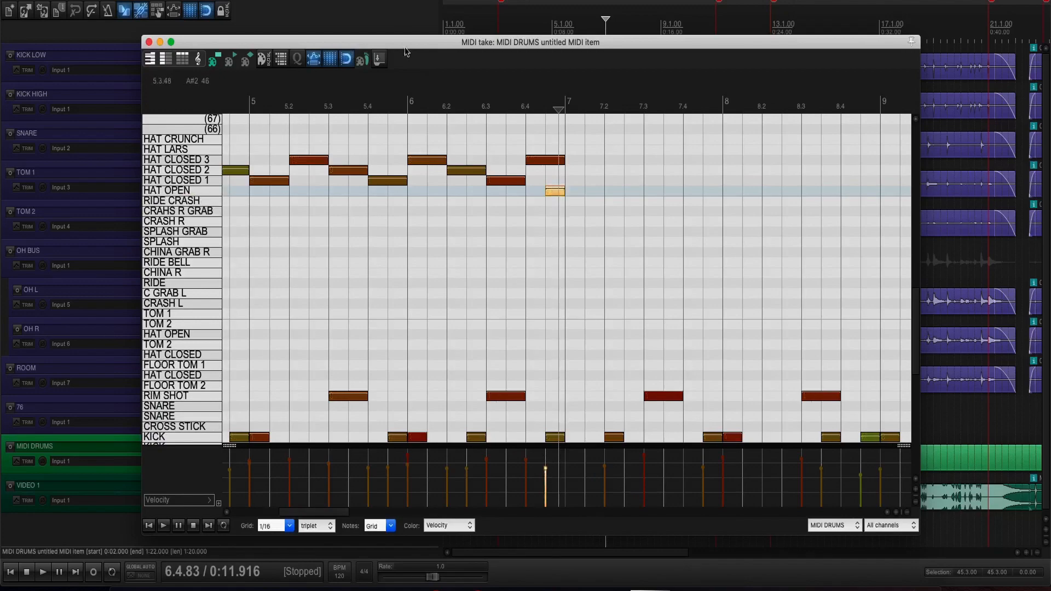
# Uncover the performance video and play it from 6.3.00 to check the hi-hat playing, and bring the MIDI editor back.
pyautogui.moveTo(411, 42); pyautogui.dragTo(408, 138)
pyautogui.click(602, 122)
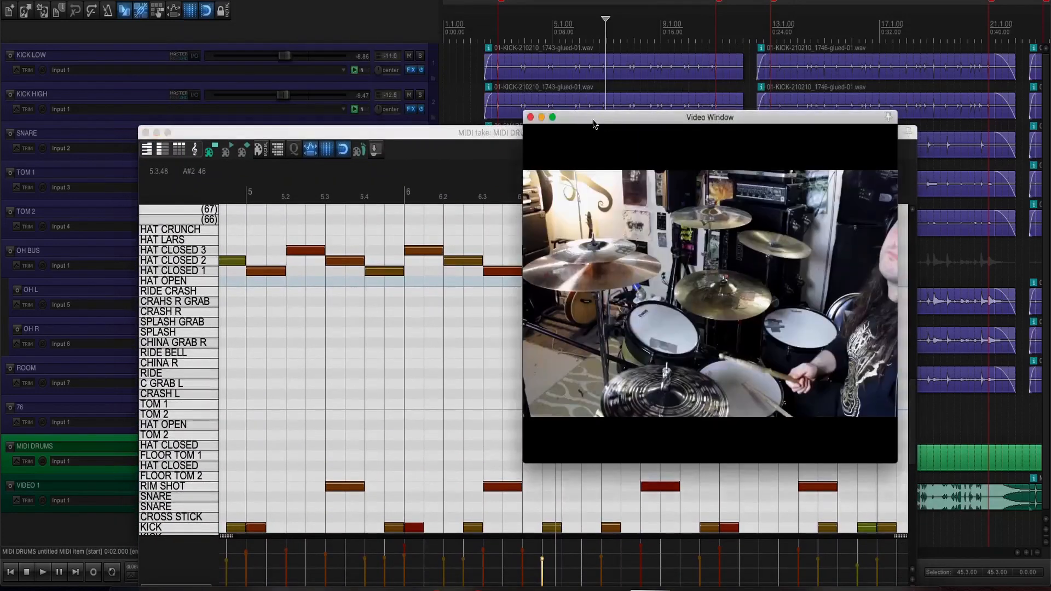
pyautogui.click(593, 55)
pyautogui.press('space')
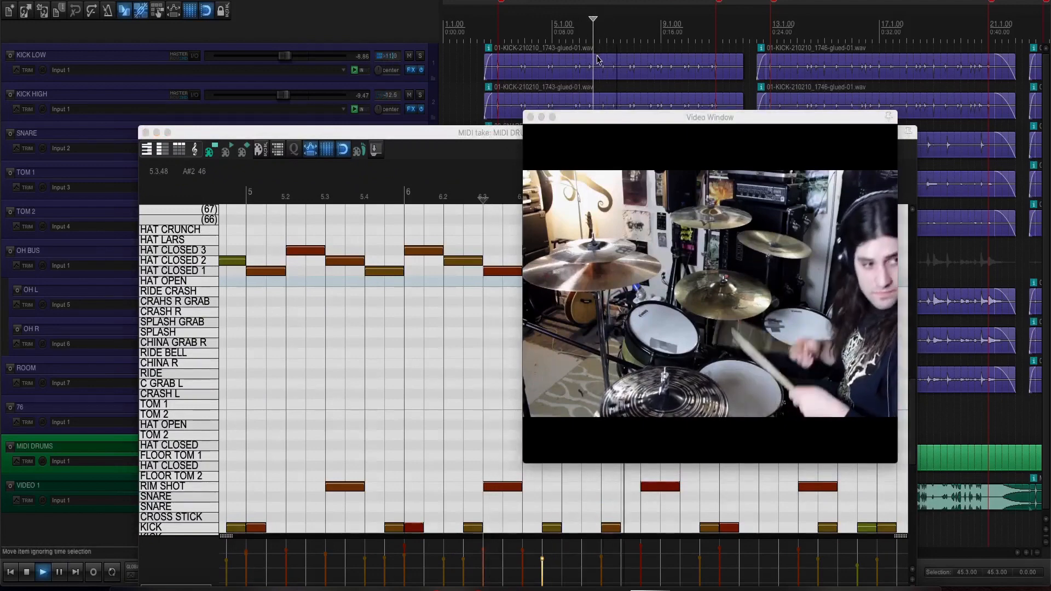
pyautogui.press('space')
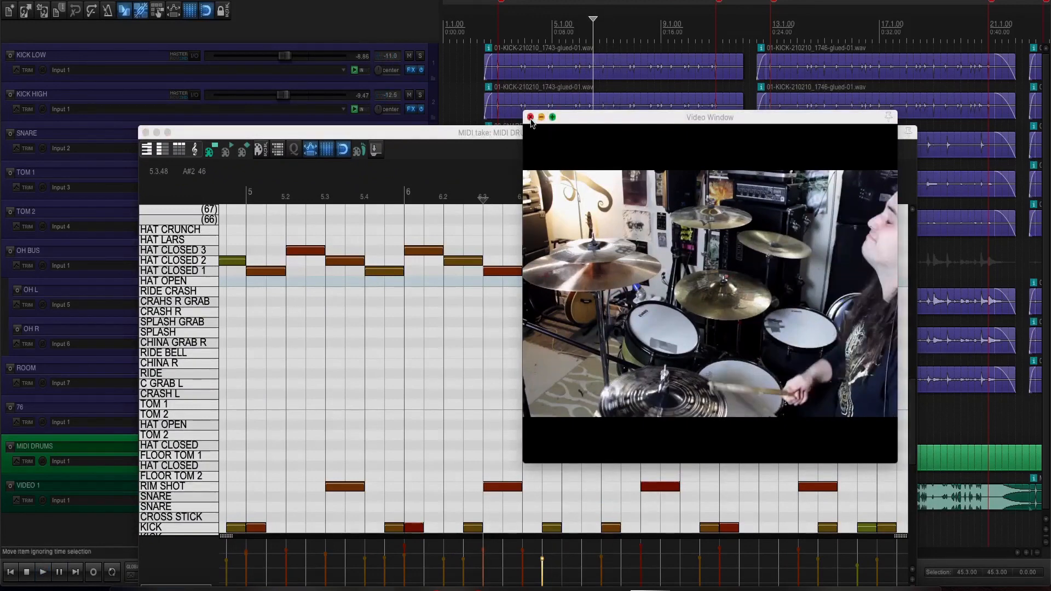
pyautogui.moveTo(479, 124); pyautogui.dragTo(483, 70)
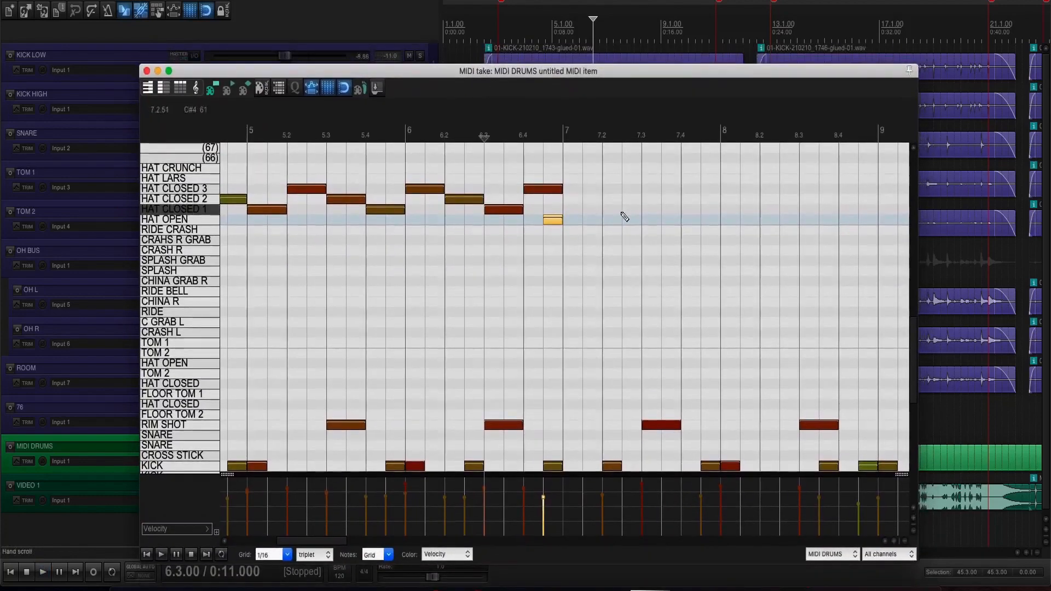
# Continue the closed-hat pattern from 7.1.00 through 9.4.00 across Hat Closed 1, 2 and 3 with varied velocities, checking playback from bar 6.
pyautogui.click(573, 200)
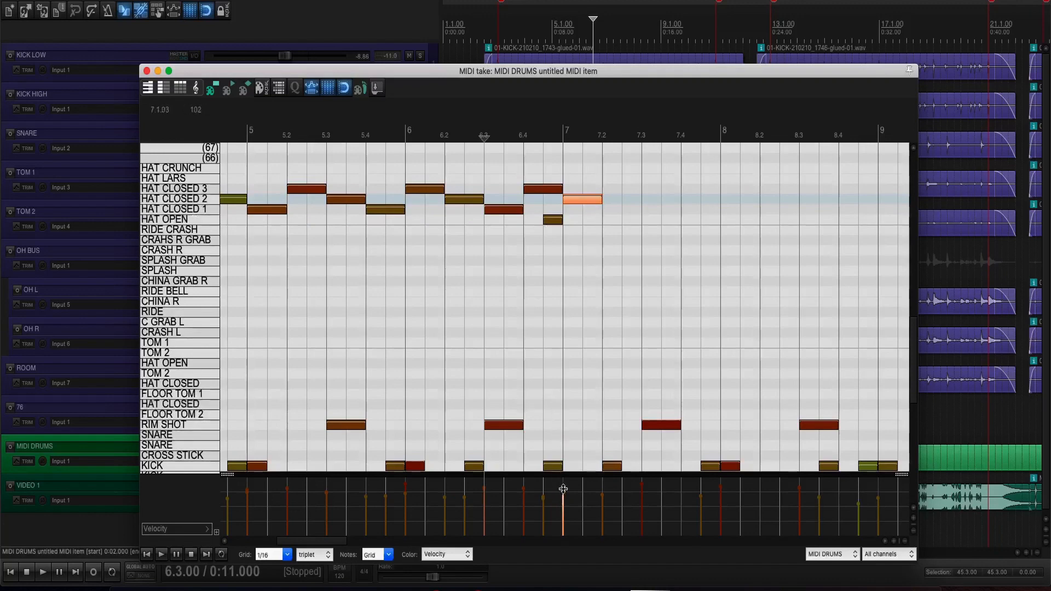
pyautogui.click(402, 289)
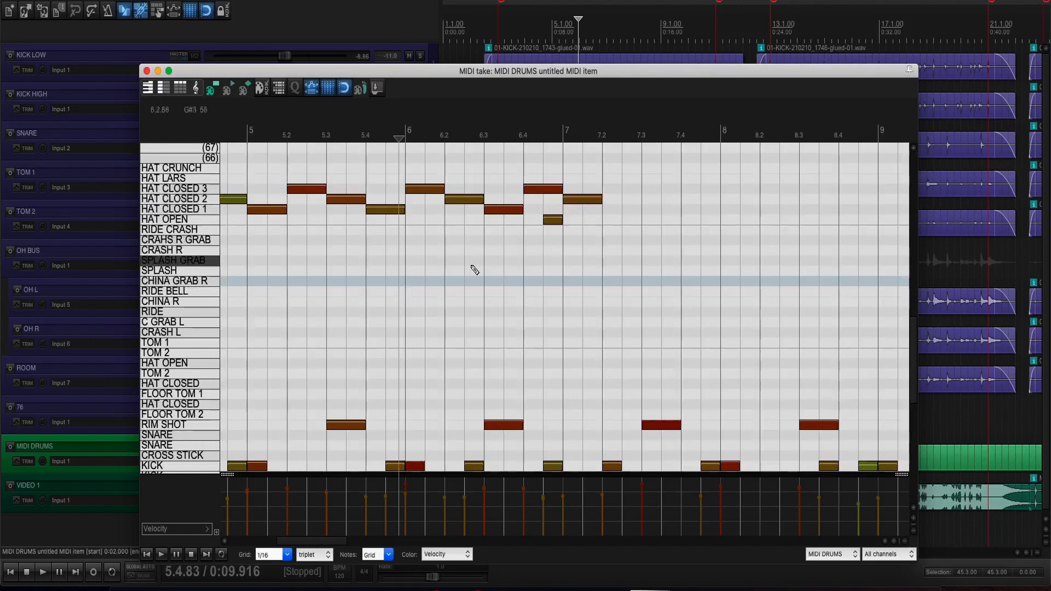
pyautogui.press('space')
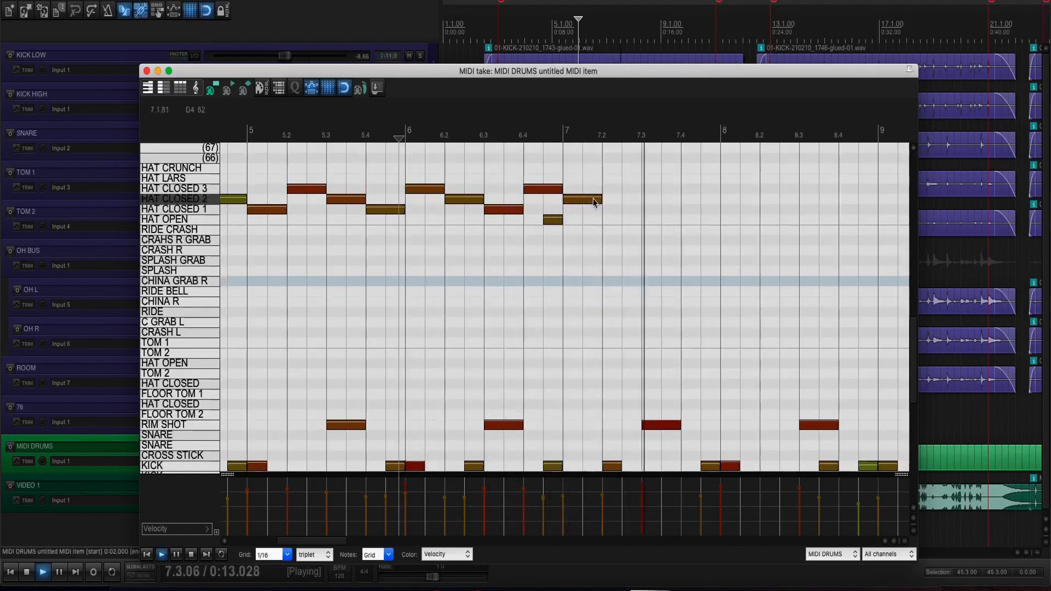
pyautogui.press('space')
pyautogui.moveTo(605, 212)
pyautogui.mouseDown()
pyautogui.moveTo(642, 213)
pyautogui.moveTo(667, 190)
pyautogui.mouseUp()
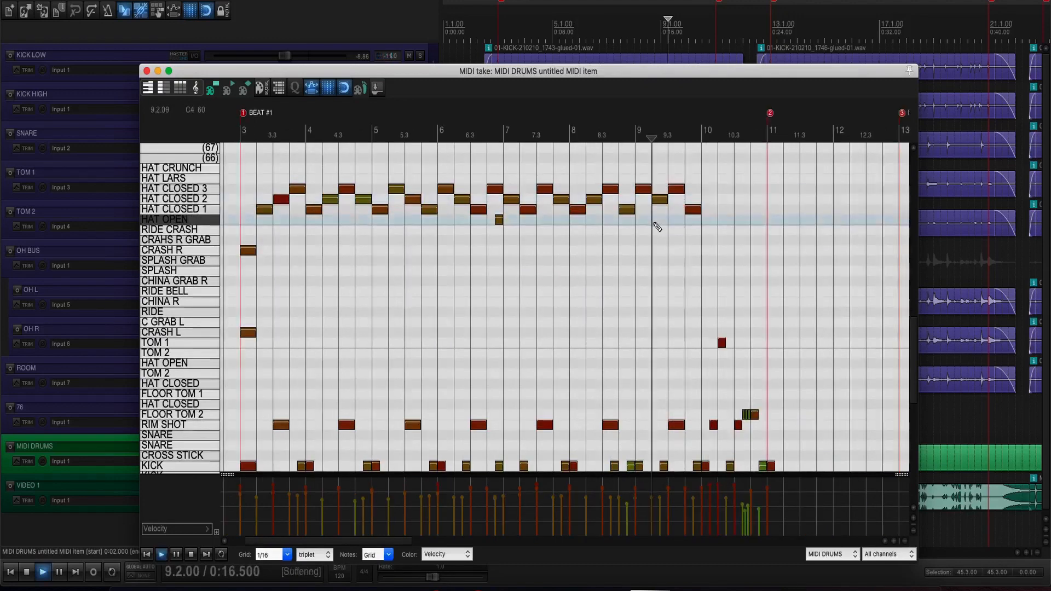
# Move the Hat Closed 3 note at 9.3.00 to Hat Open and play the passage from 9.2.00.
pyautogui.hscroll(-3, 655, 223)
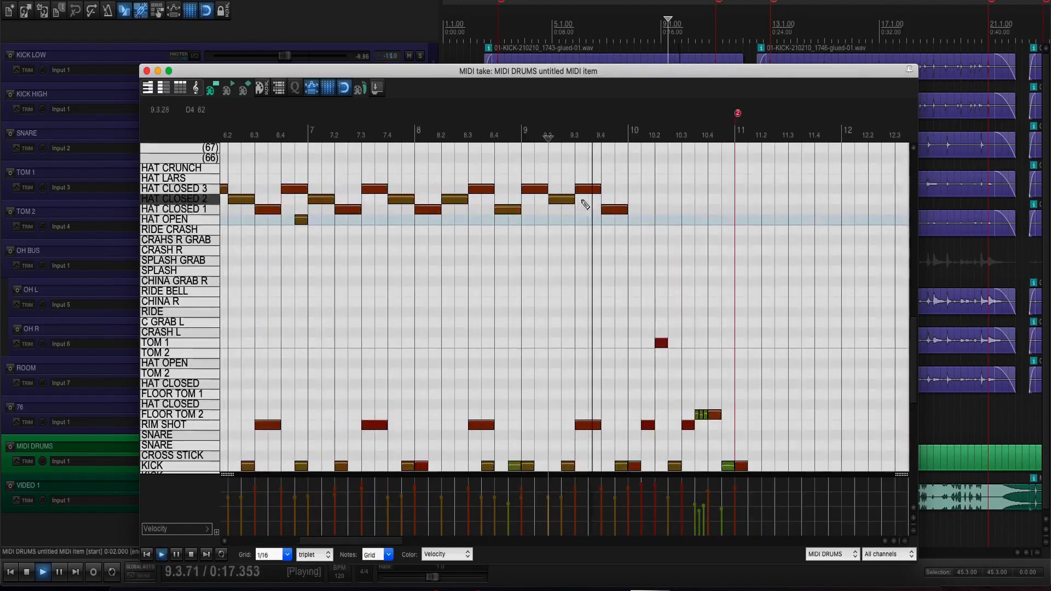
pyautogui.click(585, 191)
pyautogui.moveTo(590, 193); pyautogui.dragTo(591, 219)
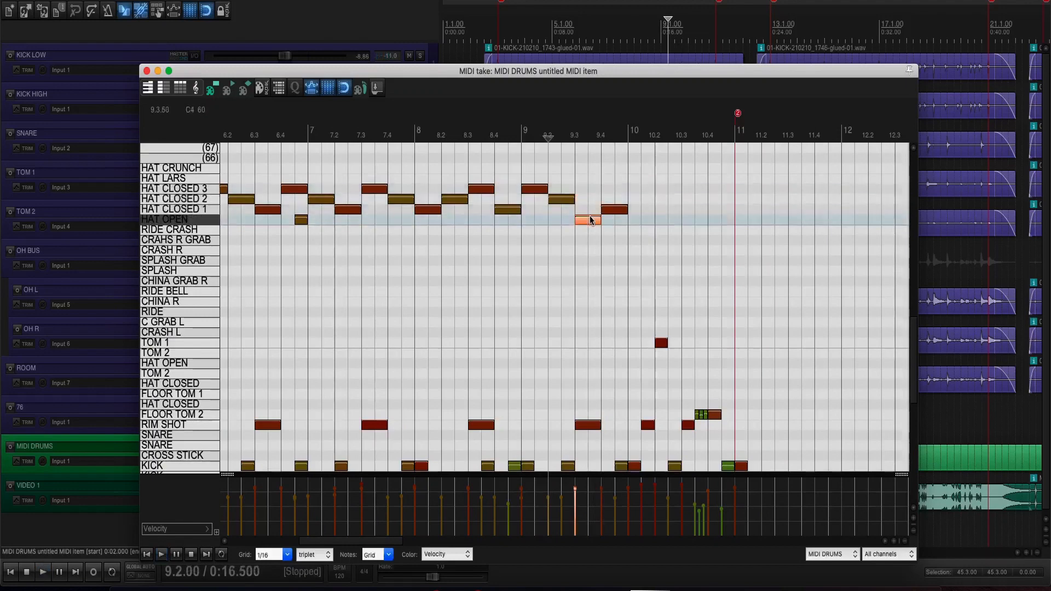
pyautogui.click(551, 258)
pyautogui.press('space')
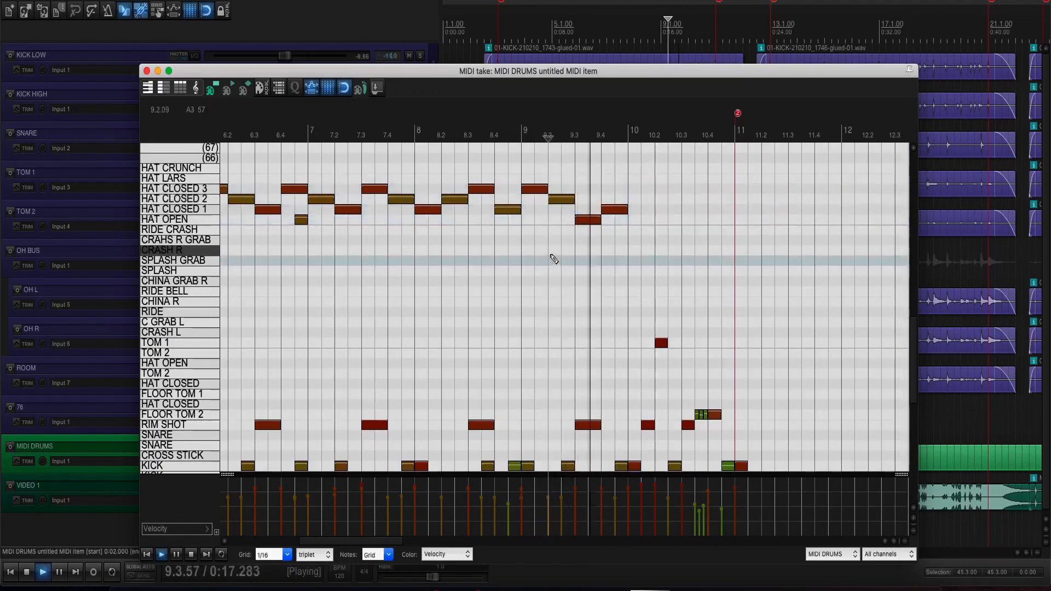
pyautogui.press('space')
pyautogui.click(595, 179)
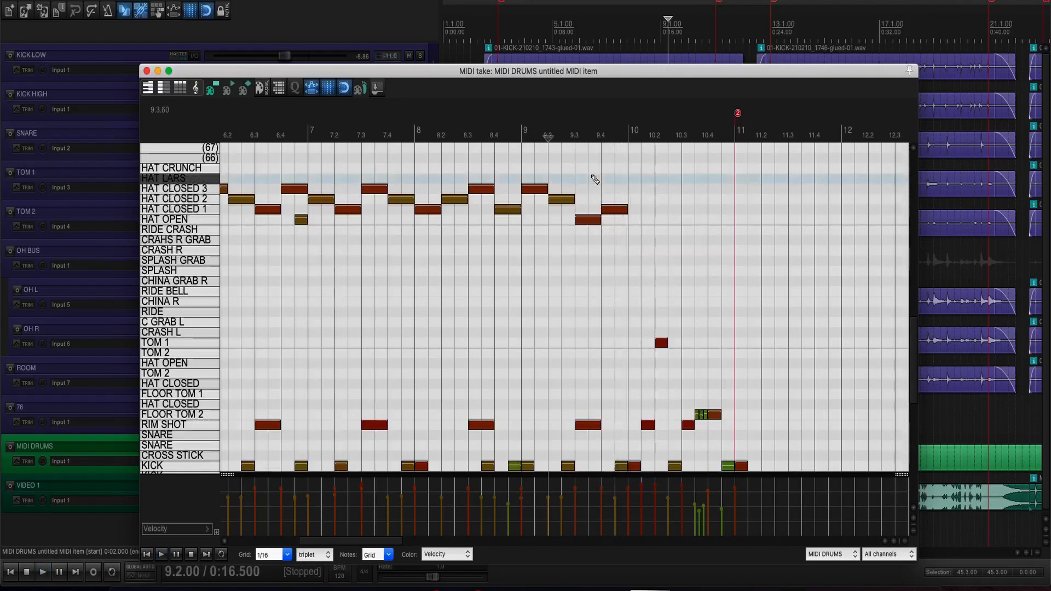
# Try a short note at 9.3.50 on Hat Lars and Hat Closed 2, playing the passage from 9.2.00 each time.
pyautogui.press('space')
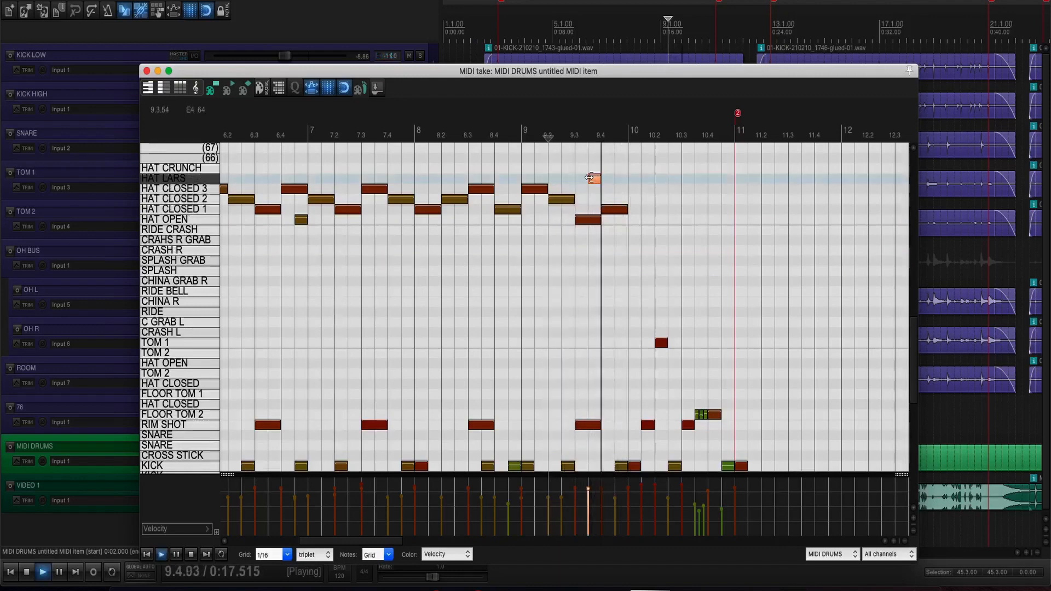
pyautogui.press('space')
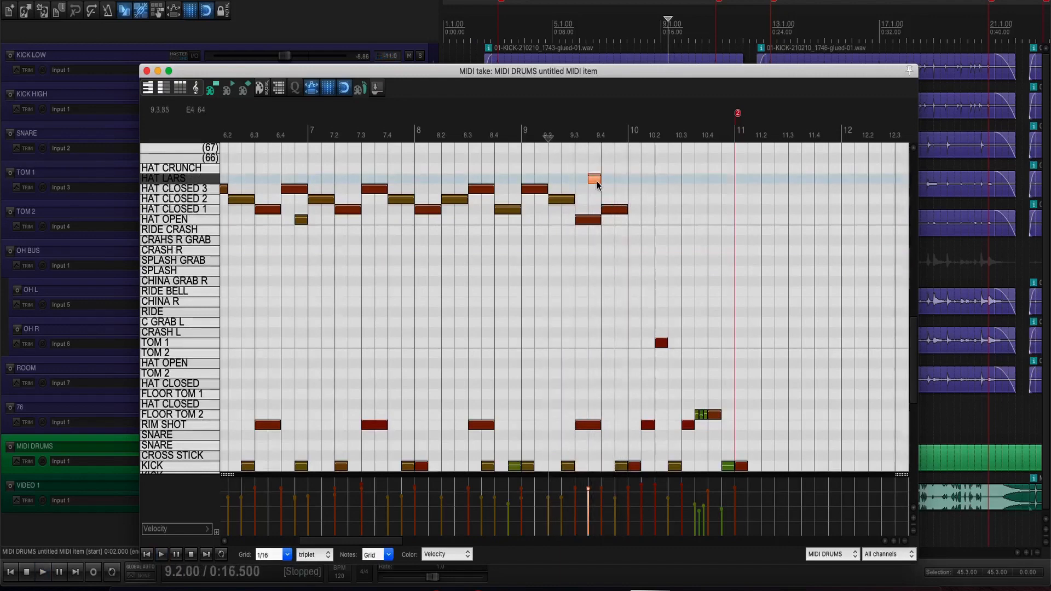
pyautogui.moveTo(597, 182); pyautogui.dragTo(594, 199)
pyautogui.press('space')
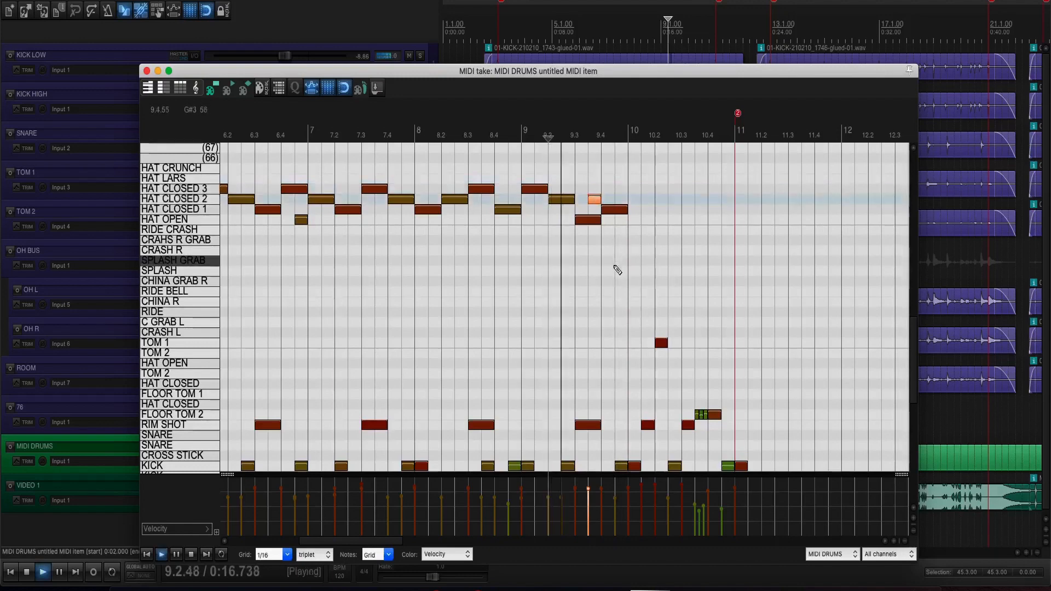
pyautogui.press('space')
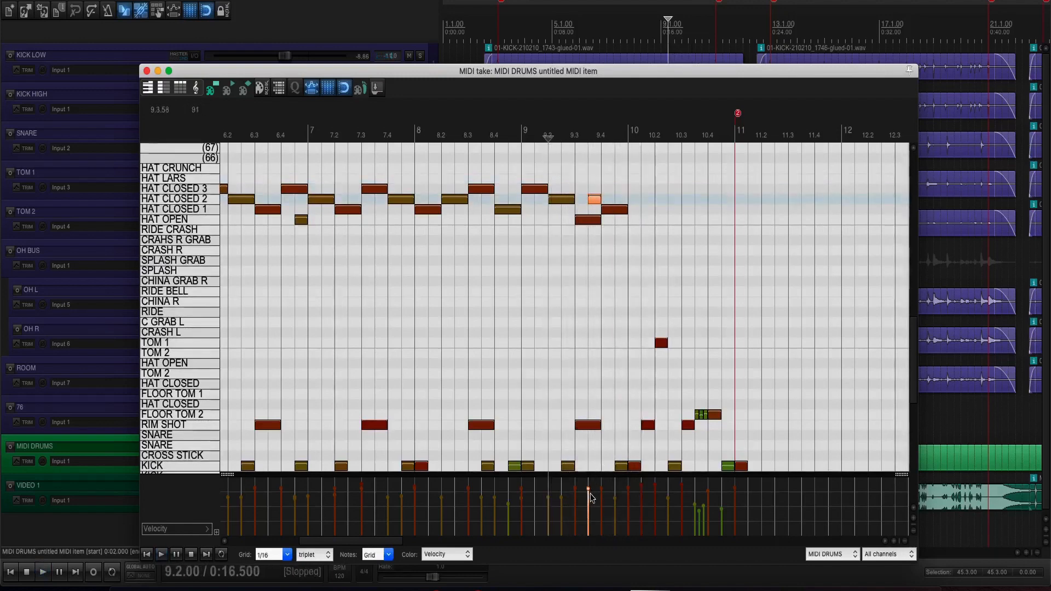
pyautogui.doubleClick(594, 200)
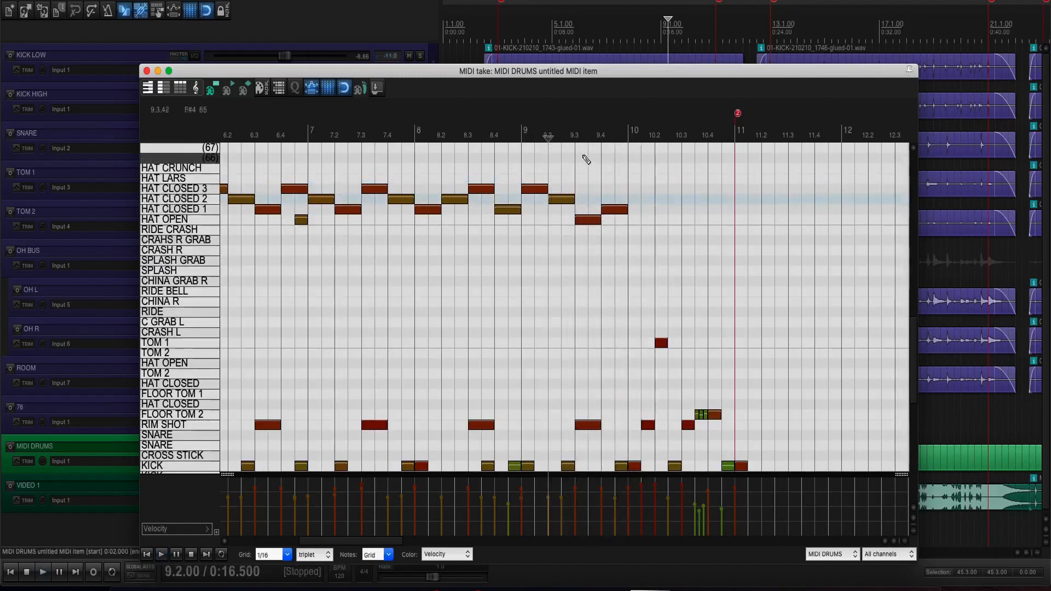
# Add a short, very soft Hat Closed 3 note at 9.3.50 and a Hat Closed 2 note at 10.1.00, checking playback from 8.4.00.
pyautogui.click(575, 150)
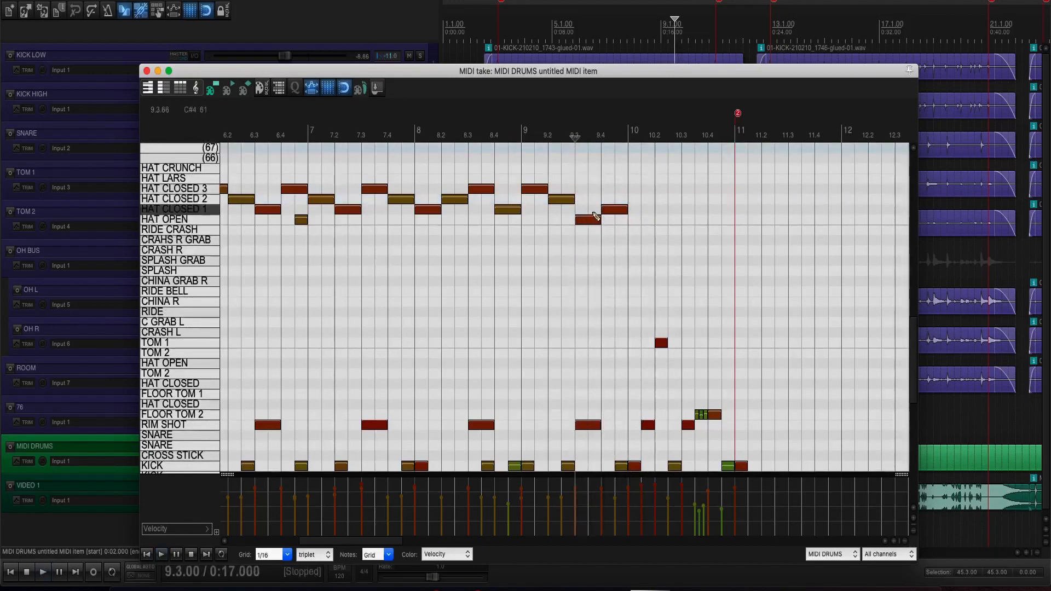
pyautogui.click(596, 221)
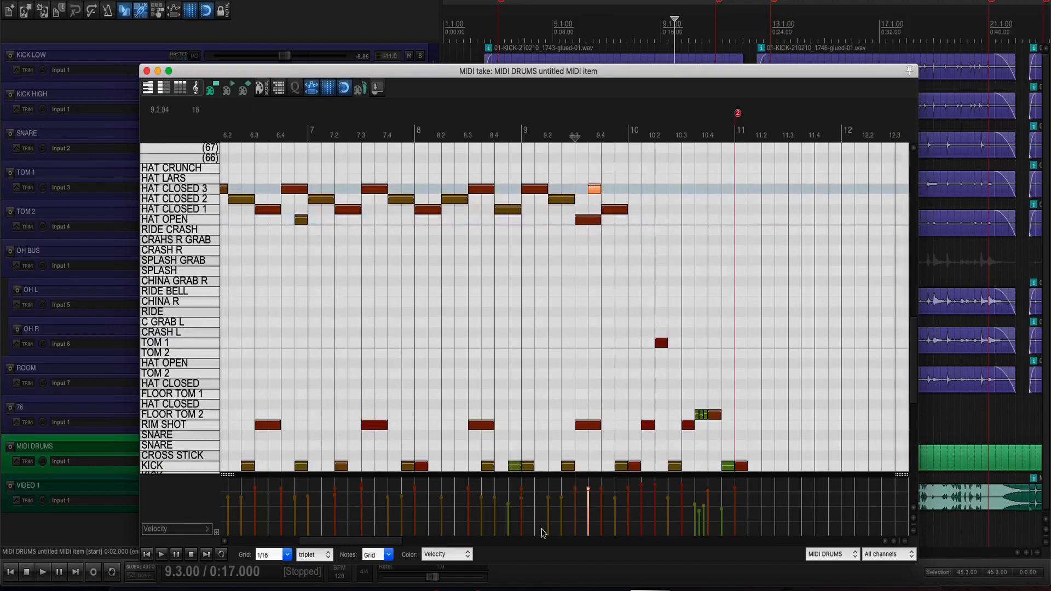
pyautogui.moveTo(587, 492); pyautogui.dragTo(585, 502)
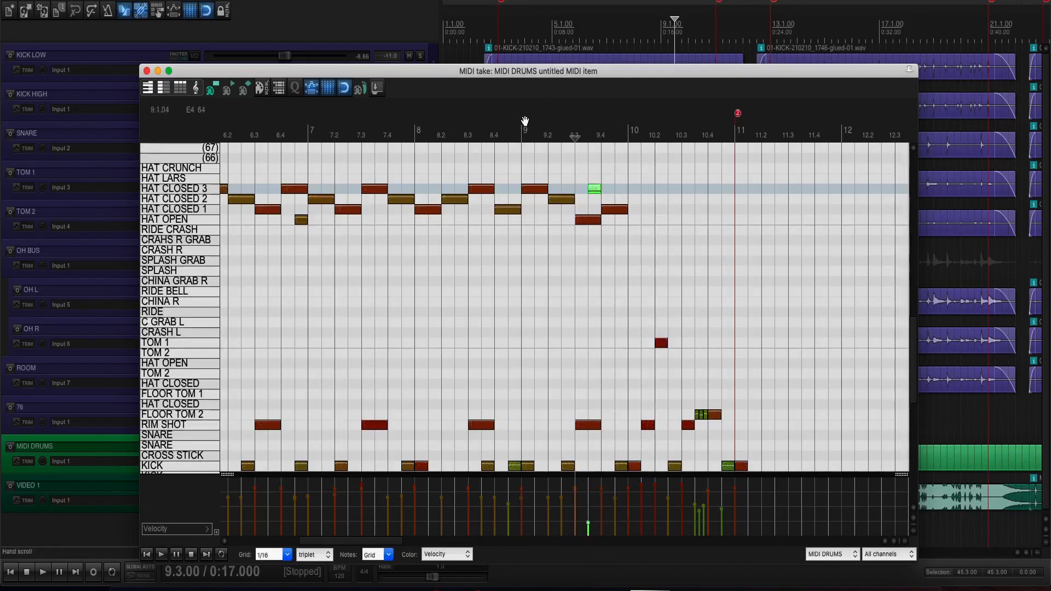
pyautogui.click(497, 127)
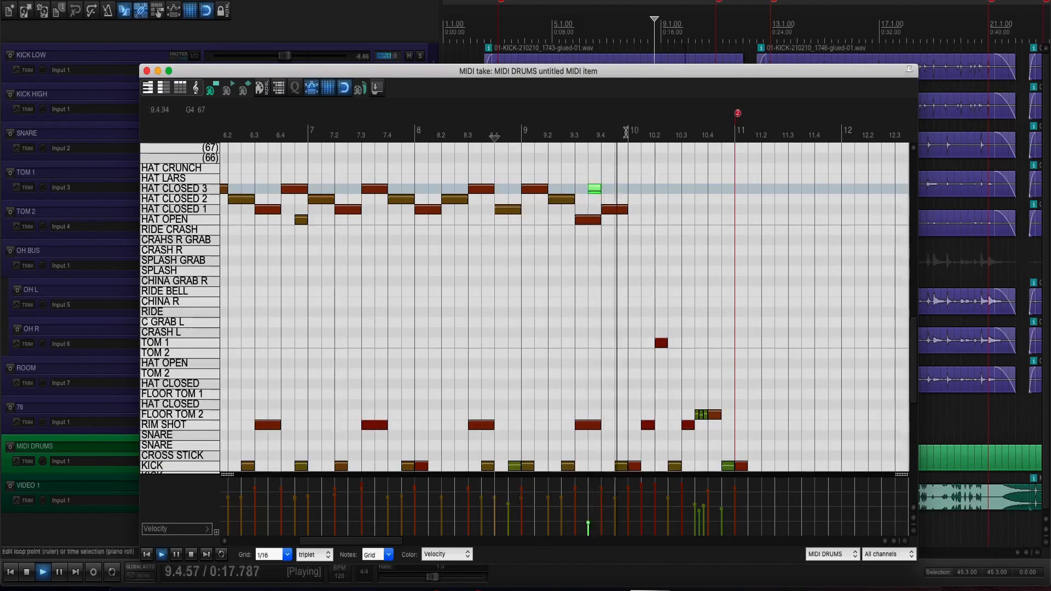
pyautogui.press('space')
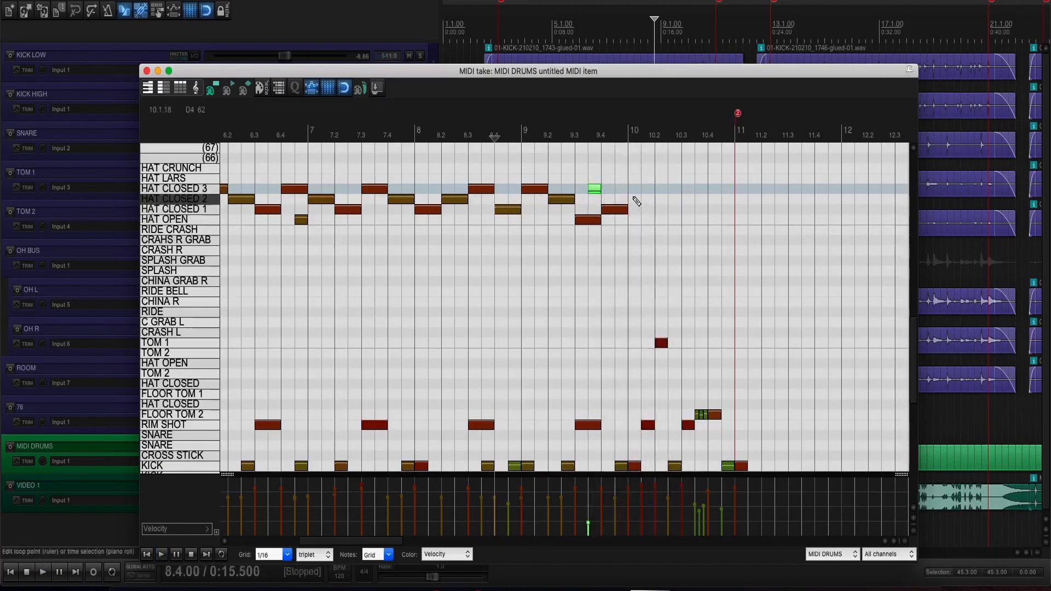
pyautogui.moveTo(635, 200)
pyautogui.mouseDown()
pyautogui.moveTo(661, 201)
pyautogui.moveTo(642, 183)
pyautogui.moveTo(642, 198)
pyautogui.mouseUp()
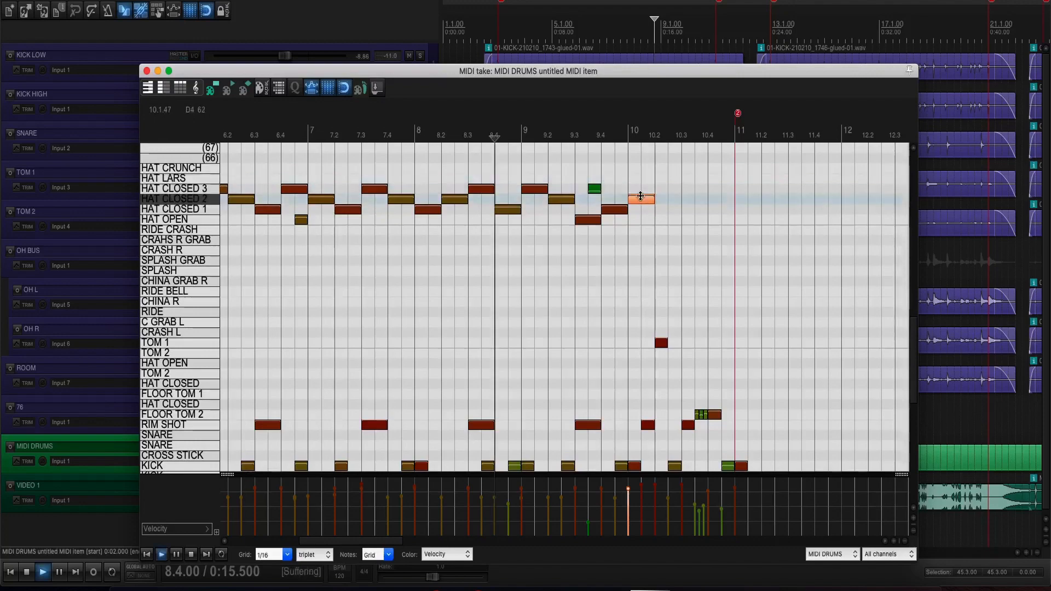
pyautogui.press('space')
# Uncover the performance video, play it from 10.3.00 to check the fill and ending, and bring the MIDI editor back.
pyautogui.moveTo(649, 75); pyautogui.dragTo(647, 166)
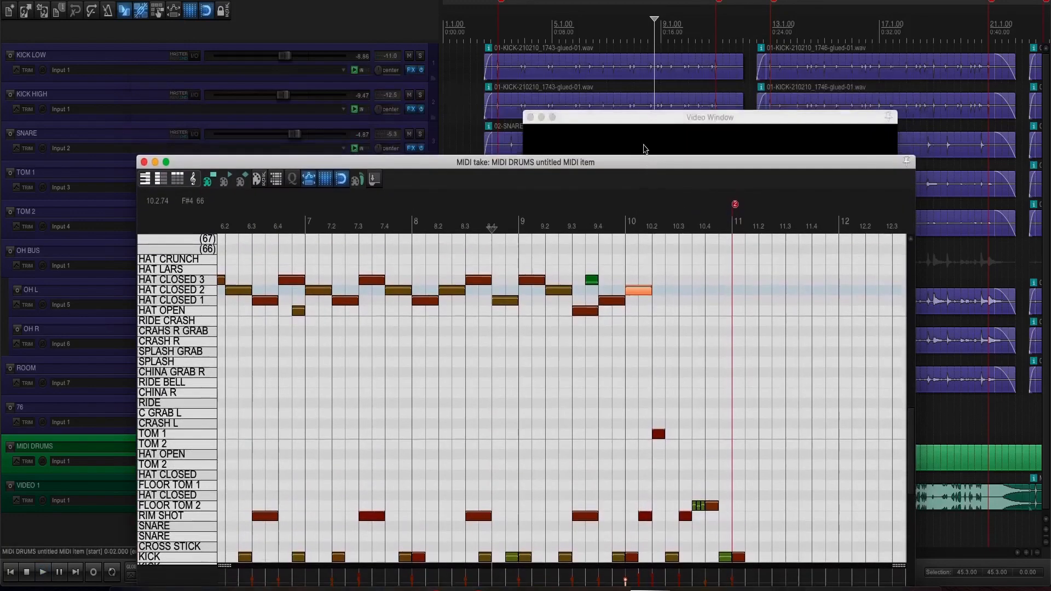
pyautogui.click(649, 122)
pyautogui.click(702, 28)
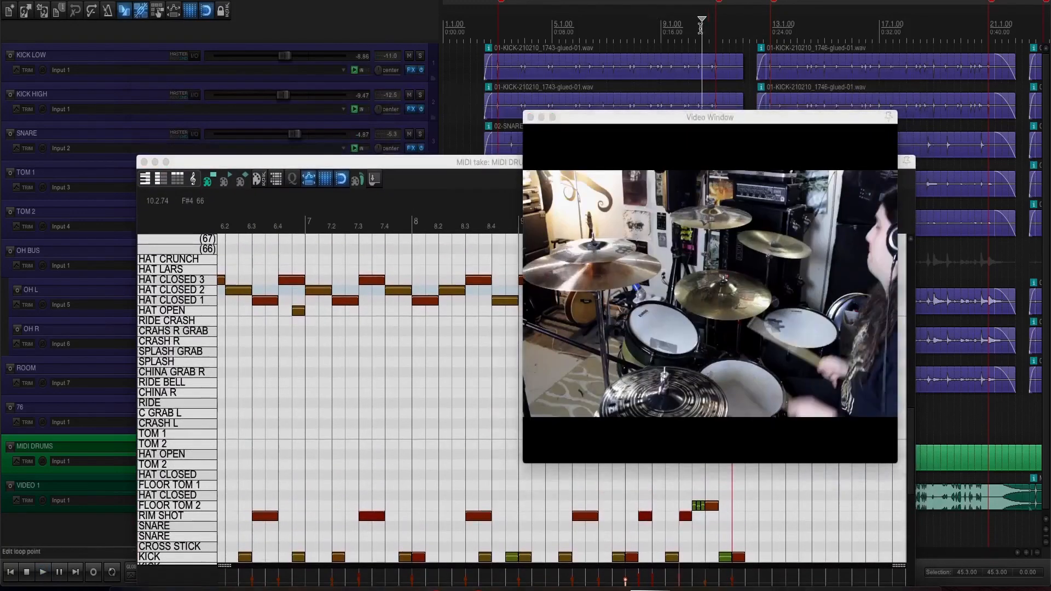
pyautogui.press('space')
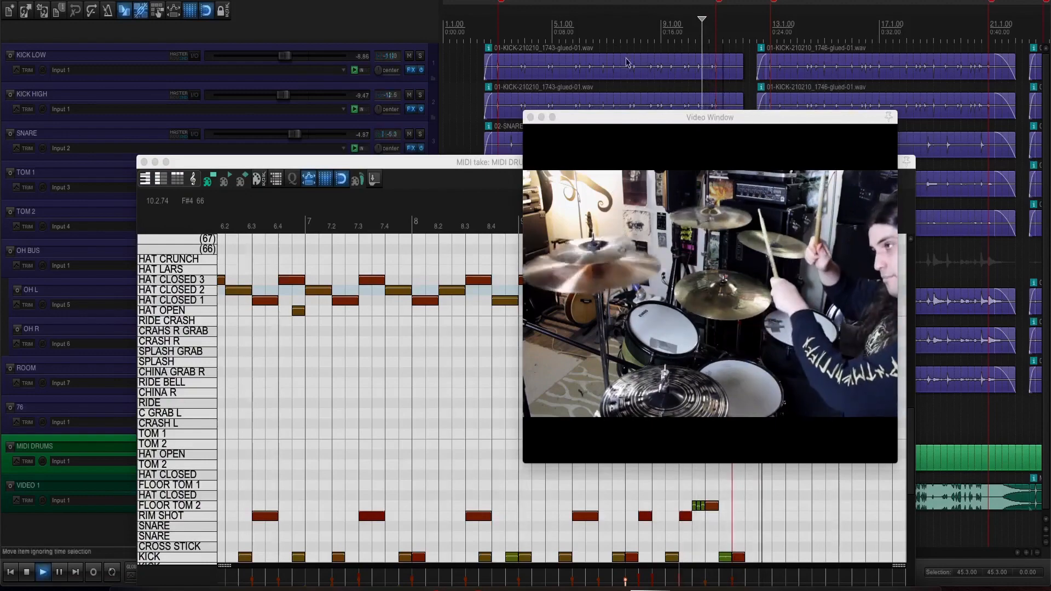
pyautogui.press('space')
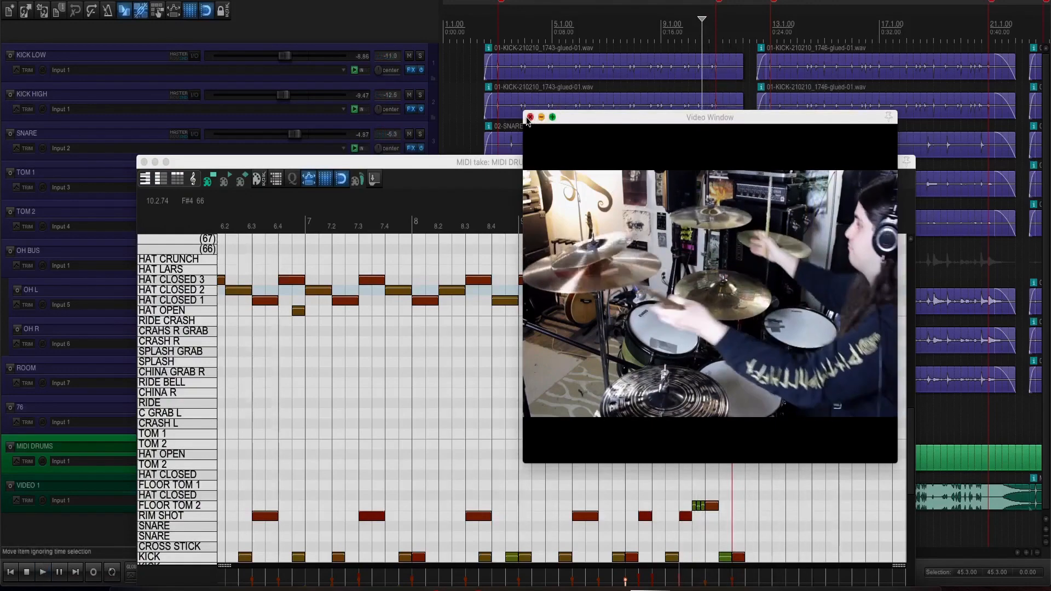
pyautogui.click(509, 162)
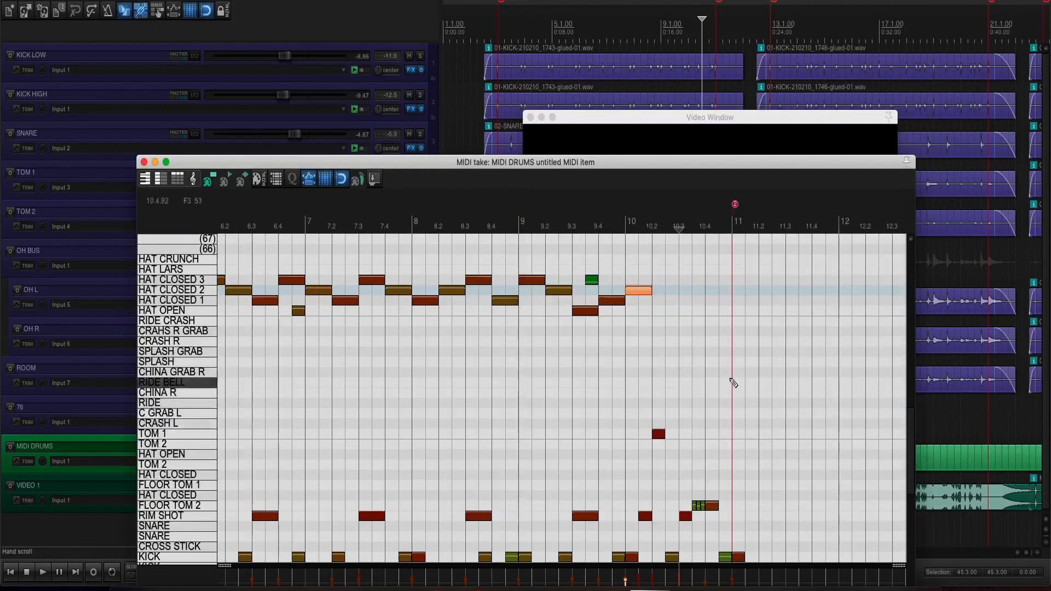
# Add Crash R and Crash L notes at 11.1.00 and close the MIDI editor.
pyautogui.click(735, 343)
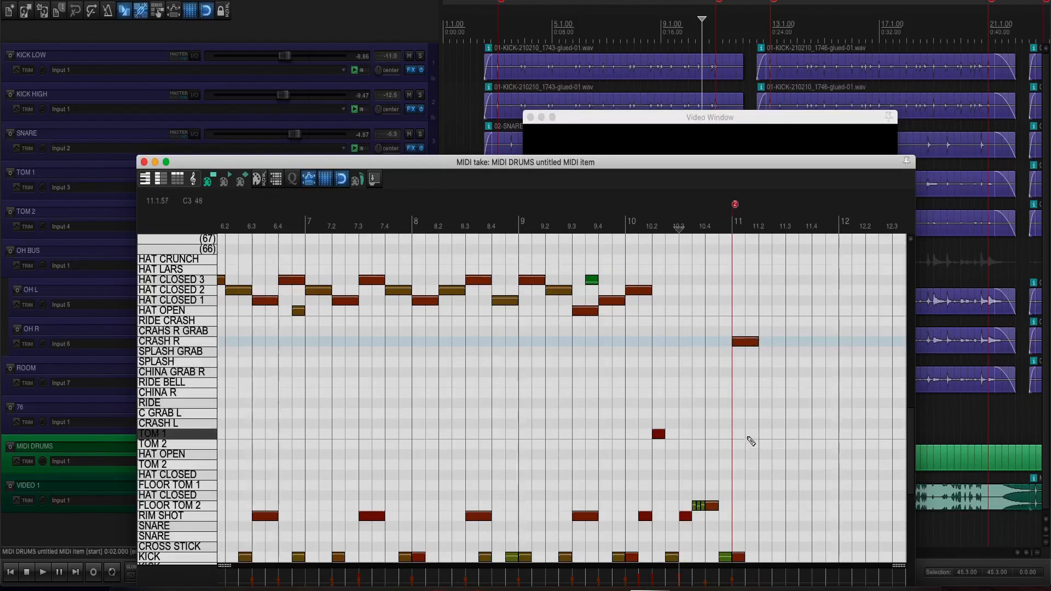
pyautogui.click(735, 425)
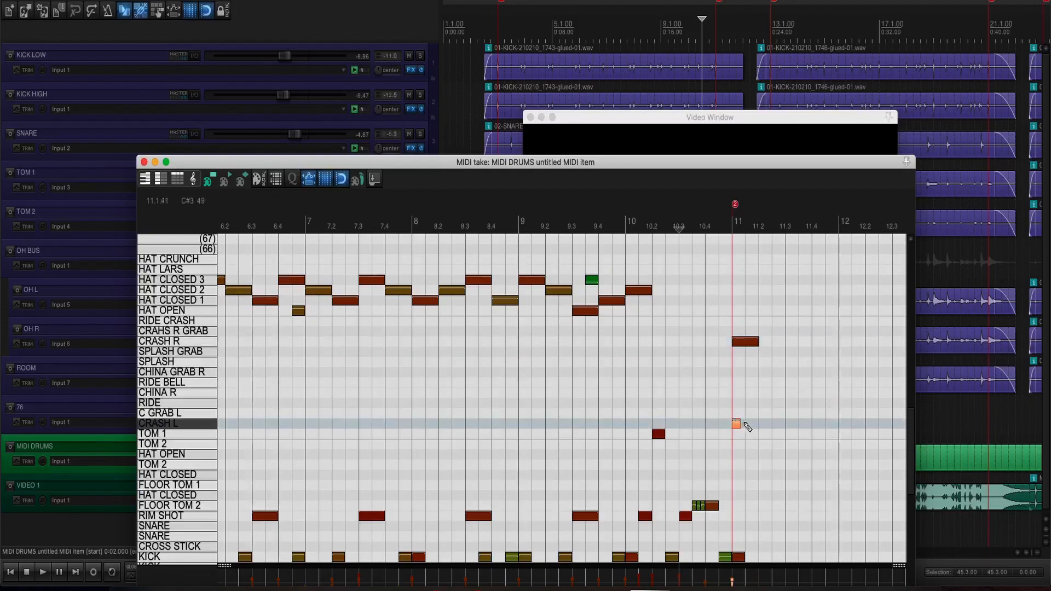
pyautogui.scroll(-6, 714, 424)
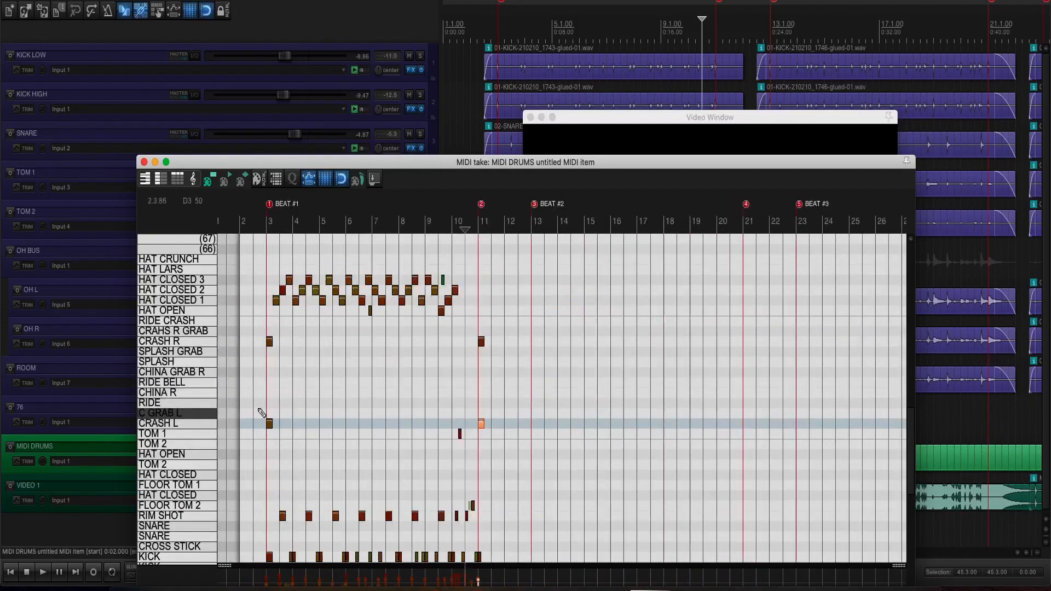
pyautogui.click(250, 394)
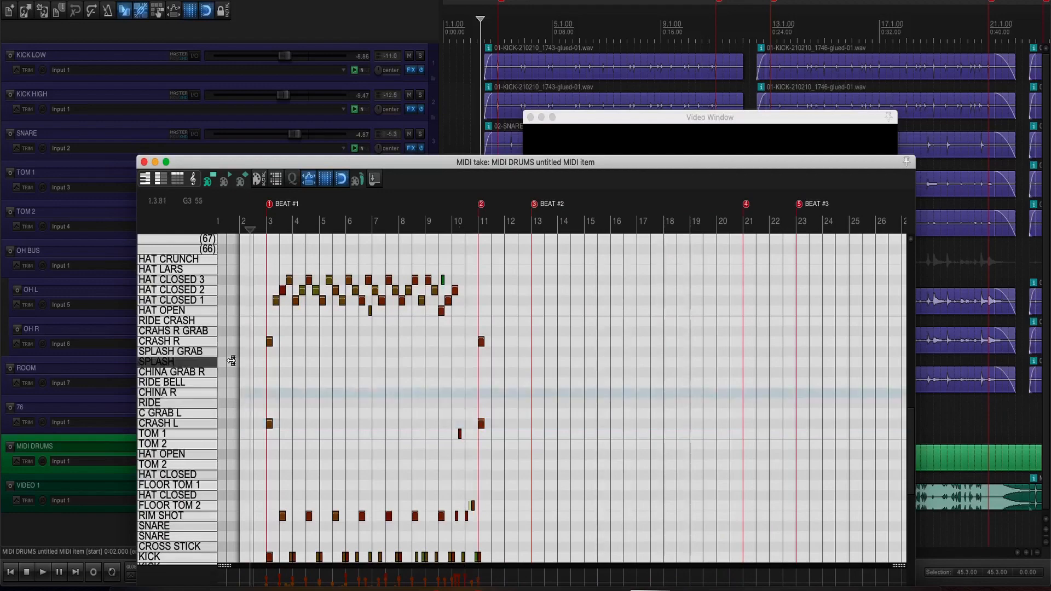
pyautogui.click(144, 162)
# Solo the MIDI DRUMS track and play it from 2.3.03 with the performance video shown.
pyautogui.click(476, 213)
pyautogui.click(483, 217)
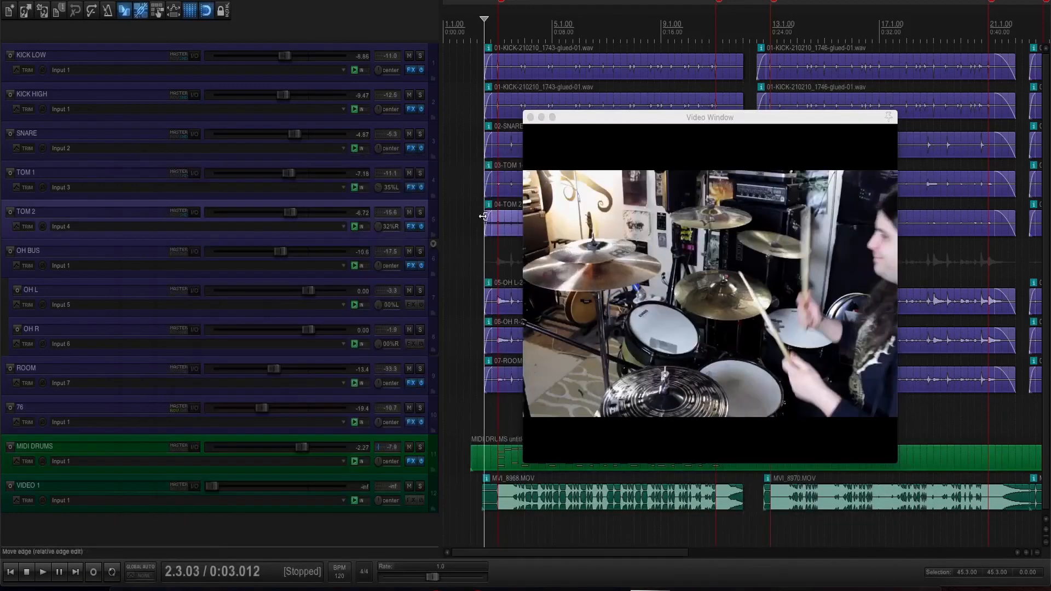
pyautogui.click(410, 447)
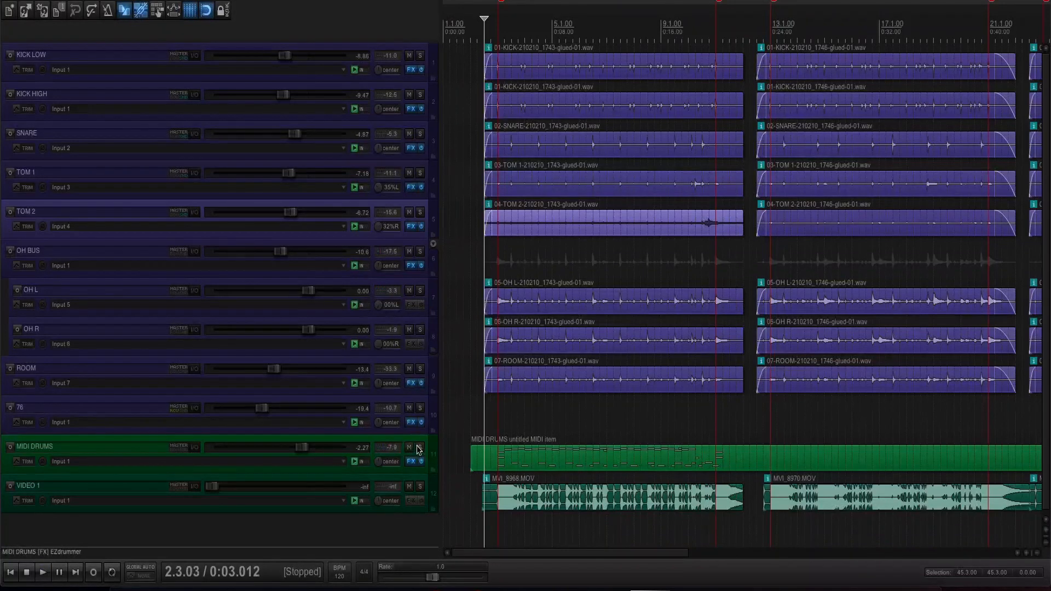
pyautogui.click(419, 448)
pyautogui.click(99, 0)
pyautogui.moveTo(124, 0)
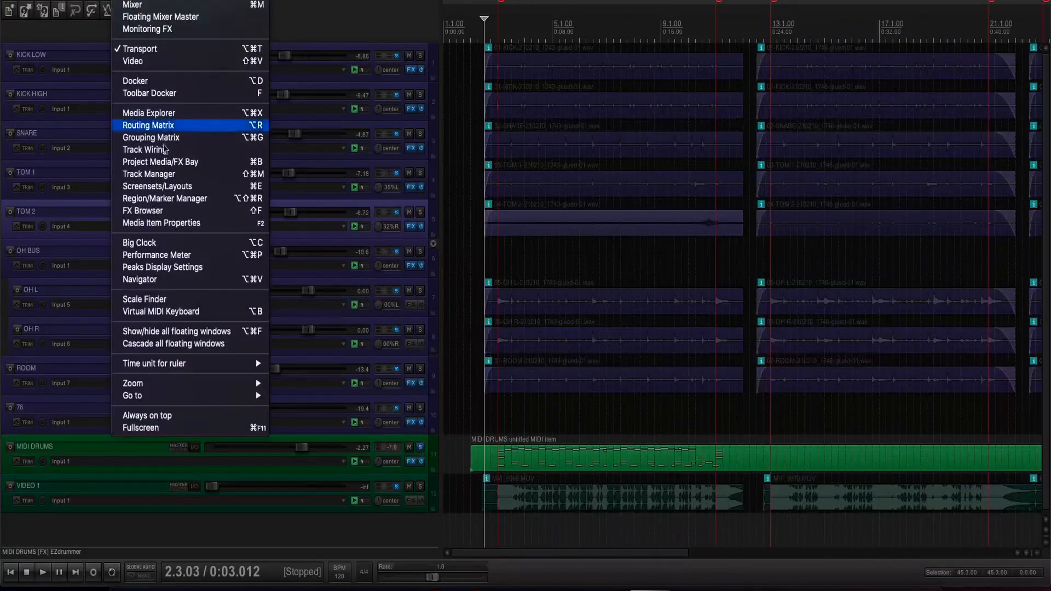
pyautogui.click(200, 60)
pyautogui.press('space')
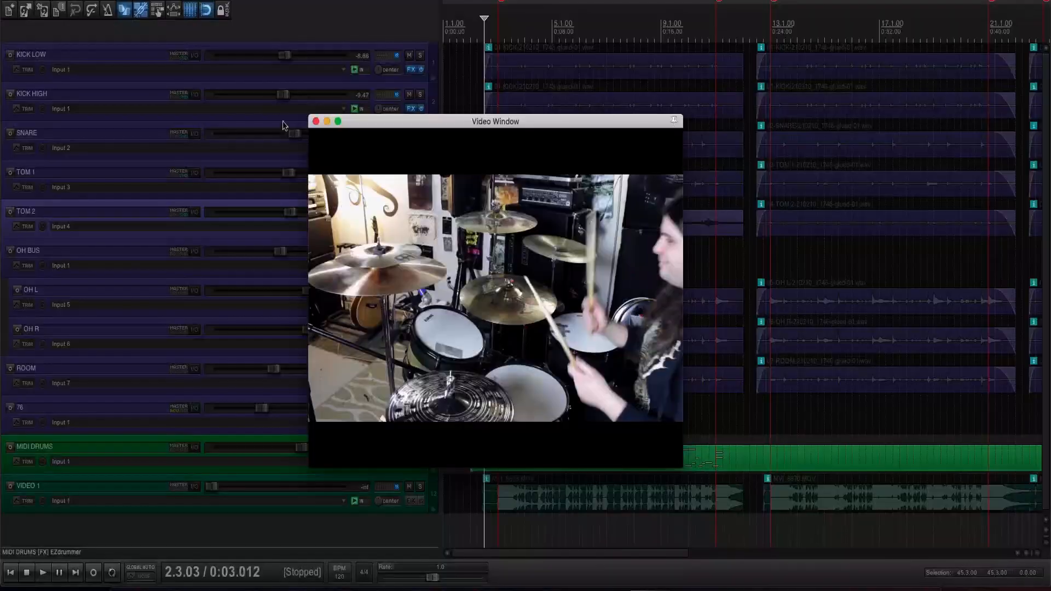
# Close the video, unsolo MIDI DRUMS and play it with the recorded drums, replaying the passage from 6.3.00.
pyautogui.click(315, 123)
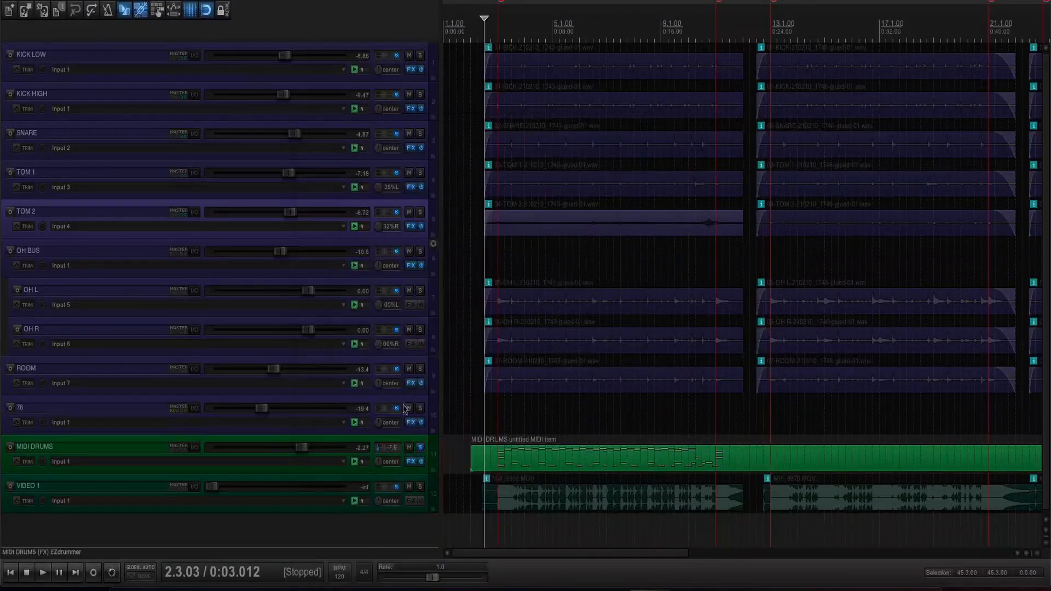
pyautogui.click(420, 447)
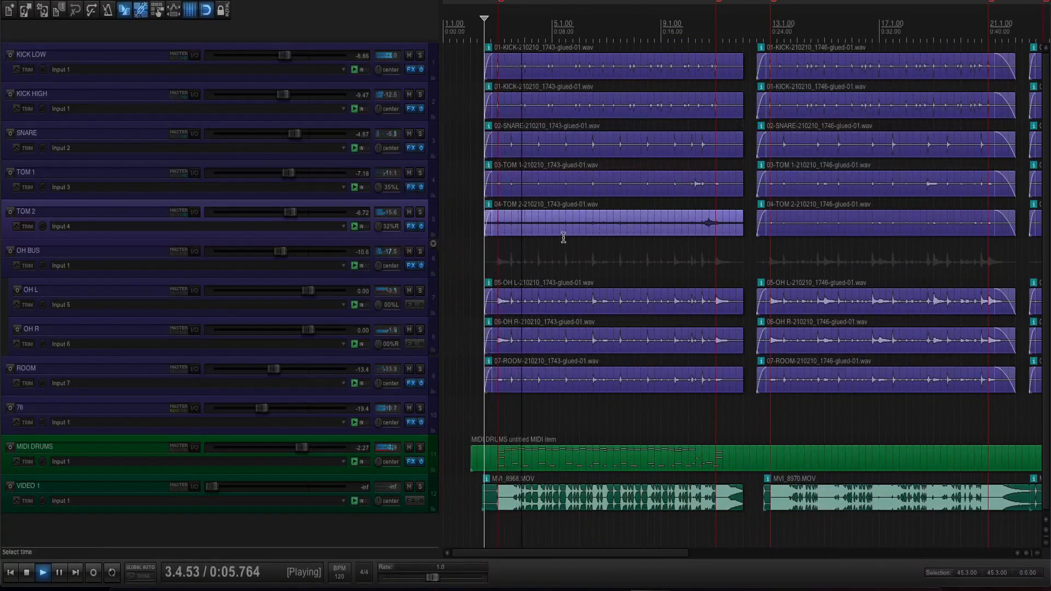
pyautogui.scroll(2, 572, 225)
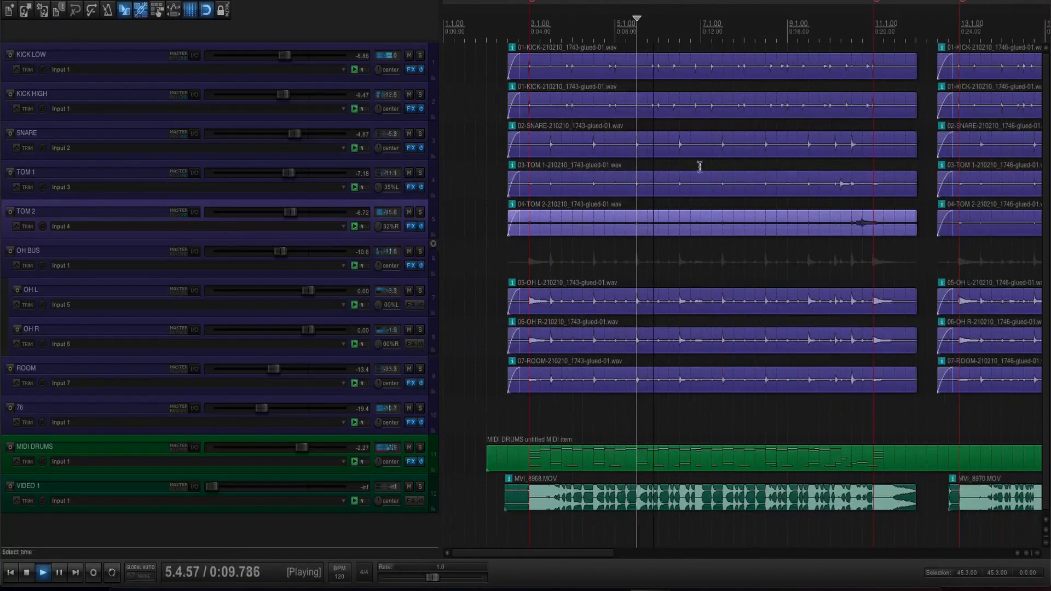
pyautogui.scroll(2, 687, 146)
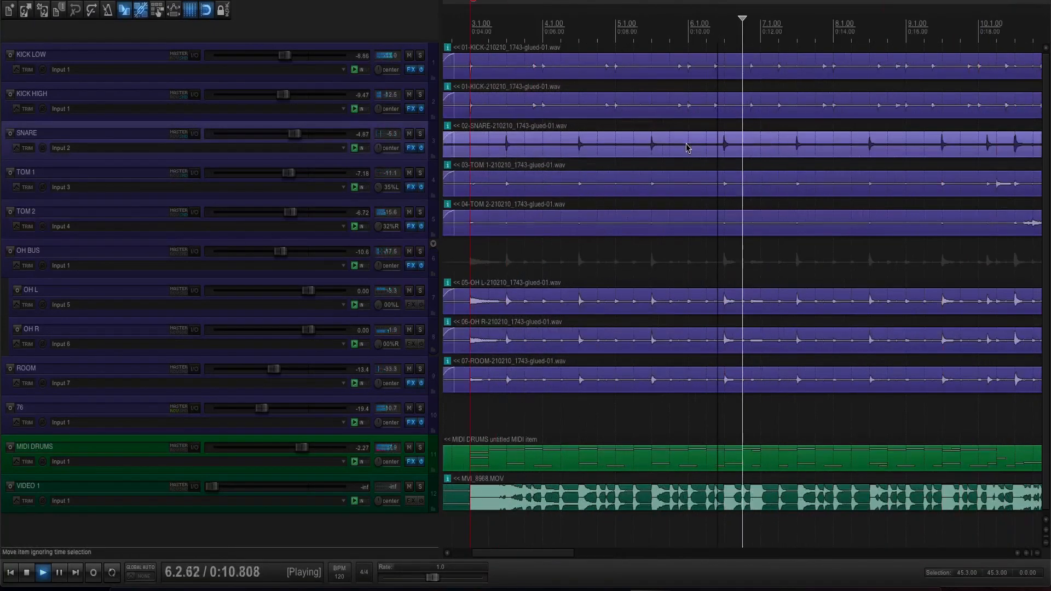
pyautogui.press('space')
pyautogui.click(726, 156)
pyautogui.press('space')
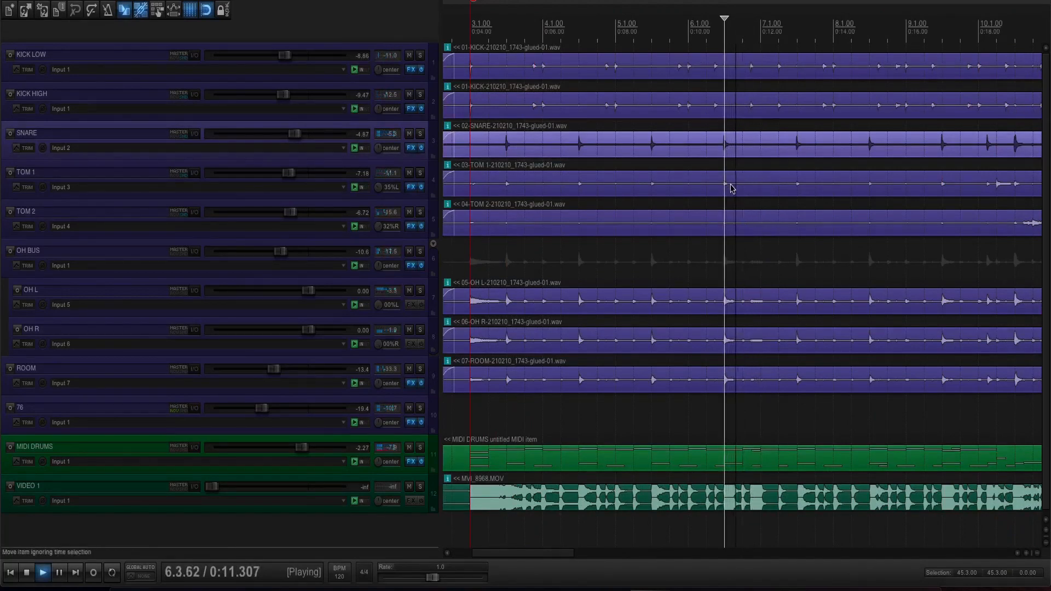
pyautogui.press('space')
pyautogui.press('space')
# In the MIDI DRUMS item, move the Hat Closed 1 note at 6.3.00 to Hat Open and add a short Hat Closed 2 note at 6.3.50, velocity 23.
pyautogui.doubleClick(728, 459)
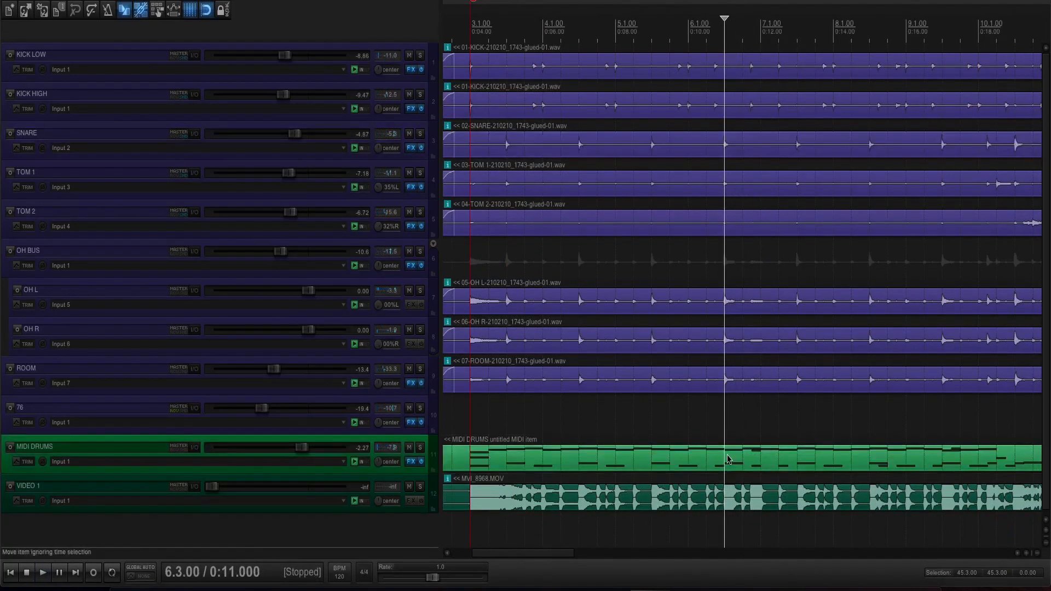
pyautogui.scroll(-5, 594, 307)
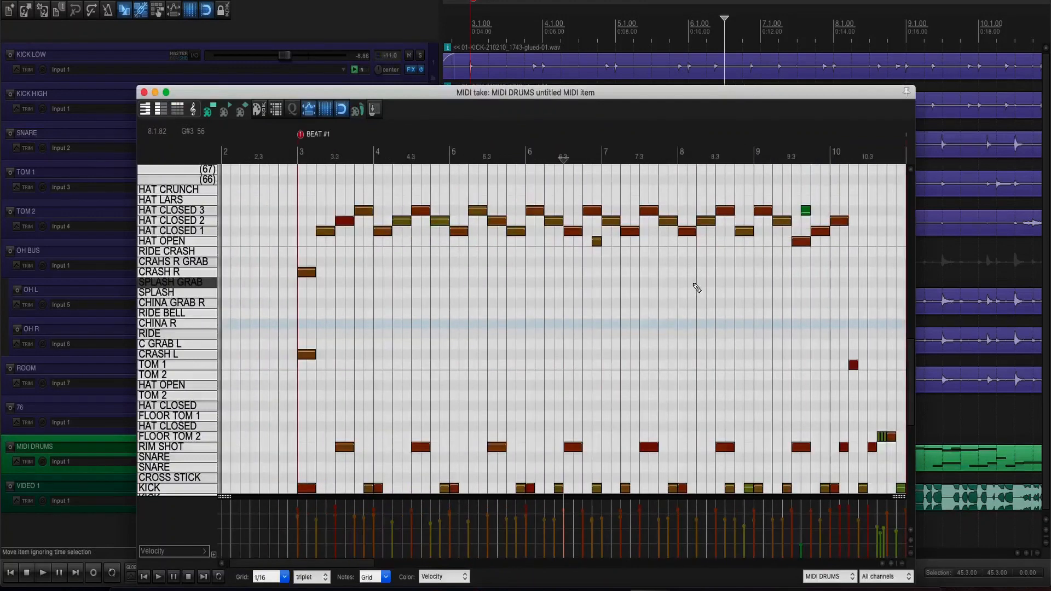
pyautogui.scroll(3, 620, 287)
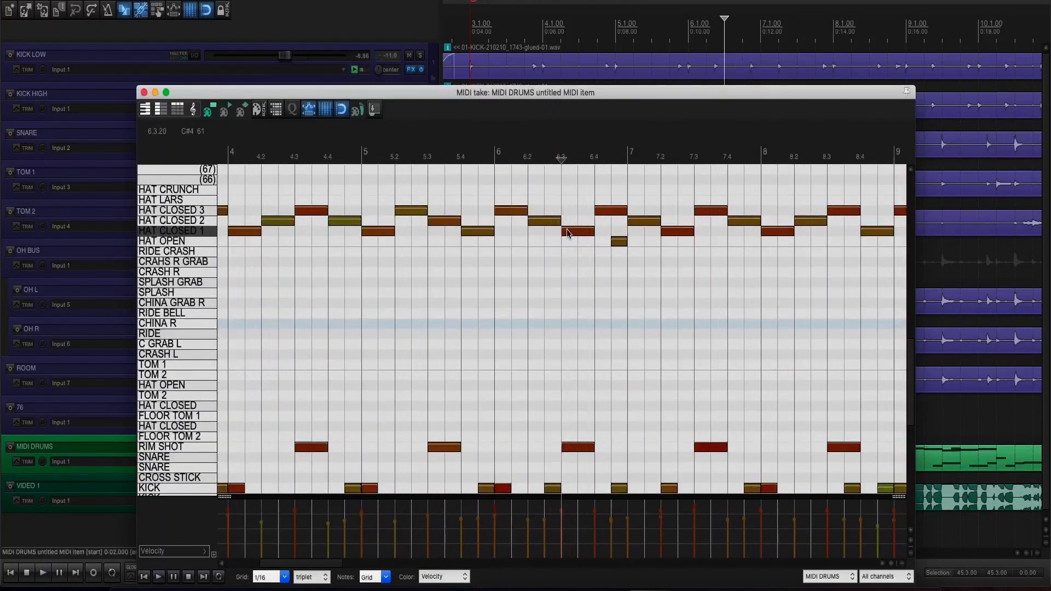
pyautogui.click(571, 231)
pyautogui.moveTo(576, 232); pyautogui.dragTo(576, 243)
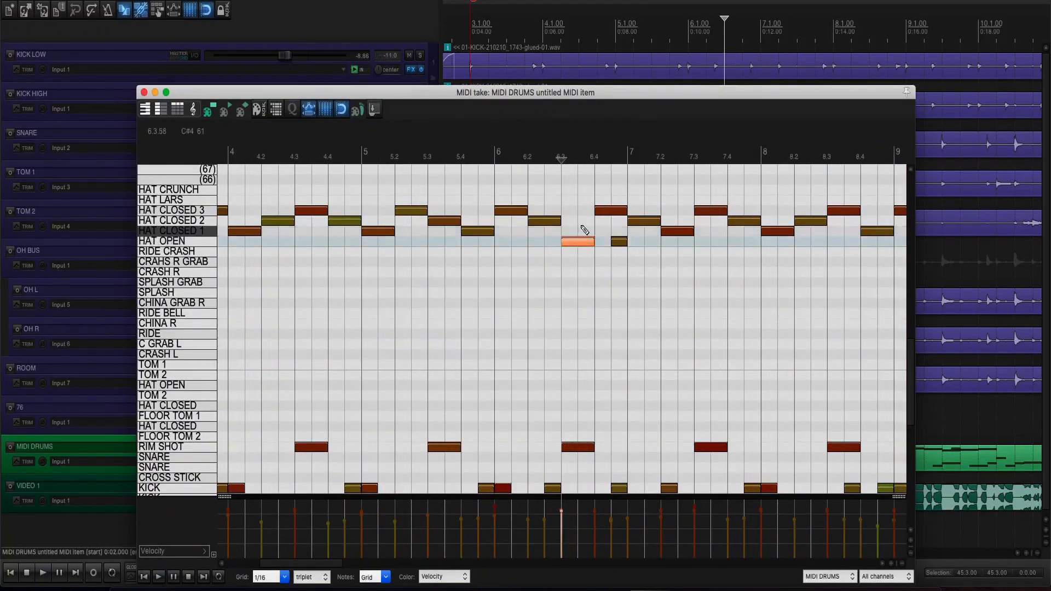
pyautogui.click(577, 221)
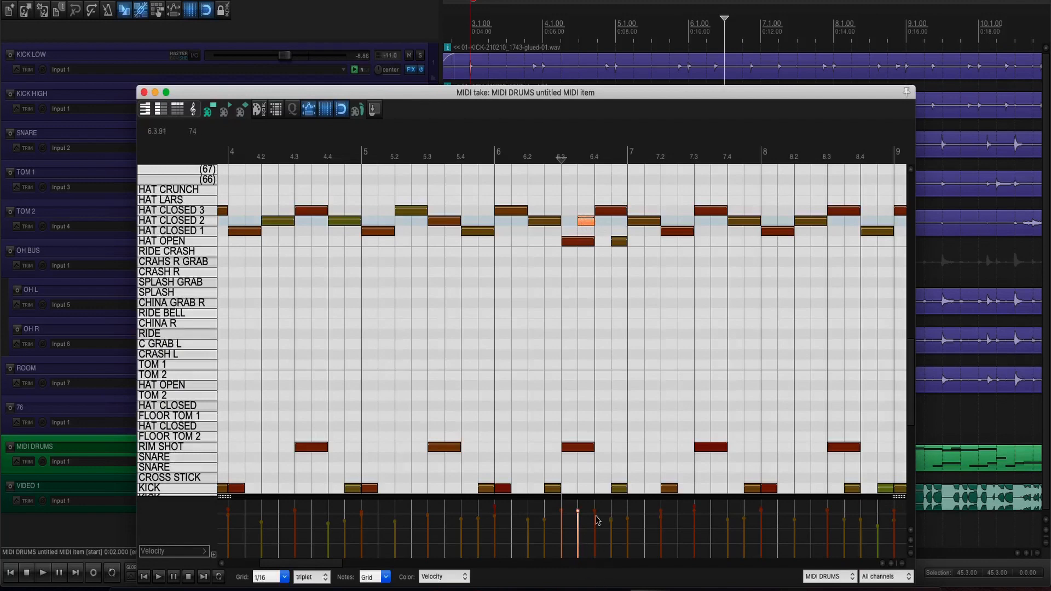
pyautogui.moveTo(577, 510); pyautogui.dragTo(576, 528)
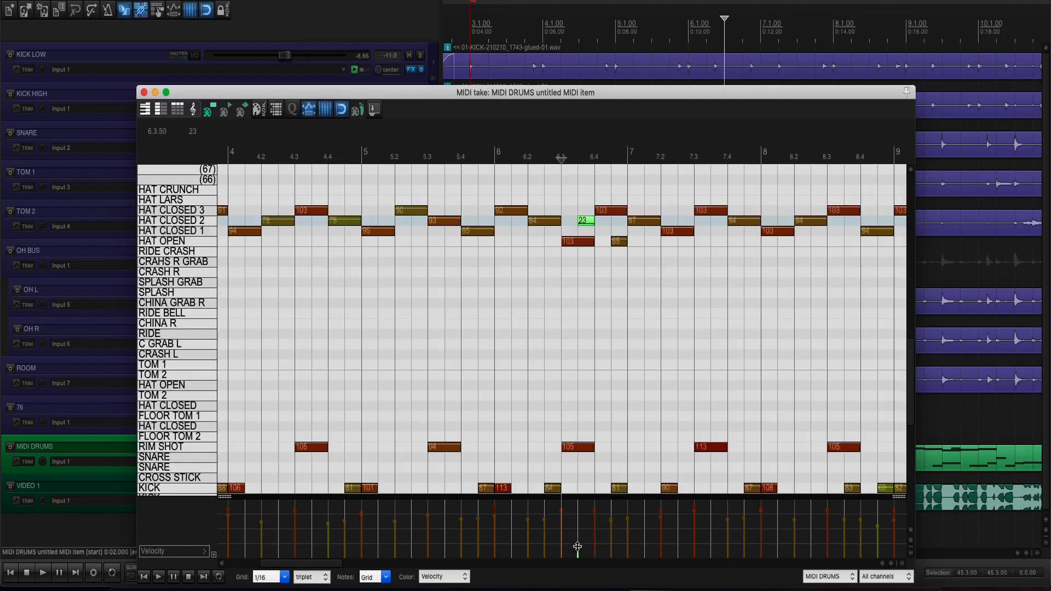
# Play the edited hi-hat passage from 6.1.00 in the MIDI editor and close the editor.
pyautogui.click(573, 241)
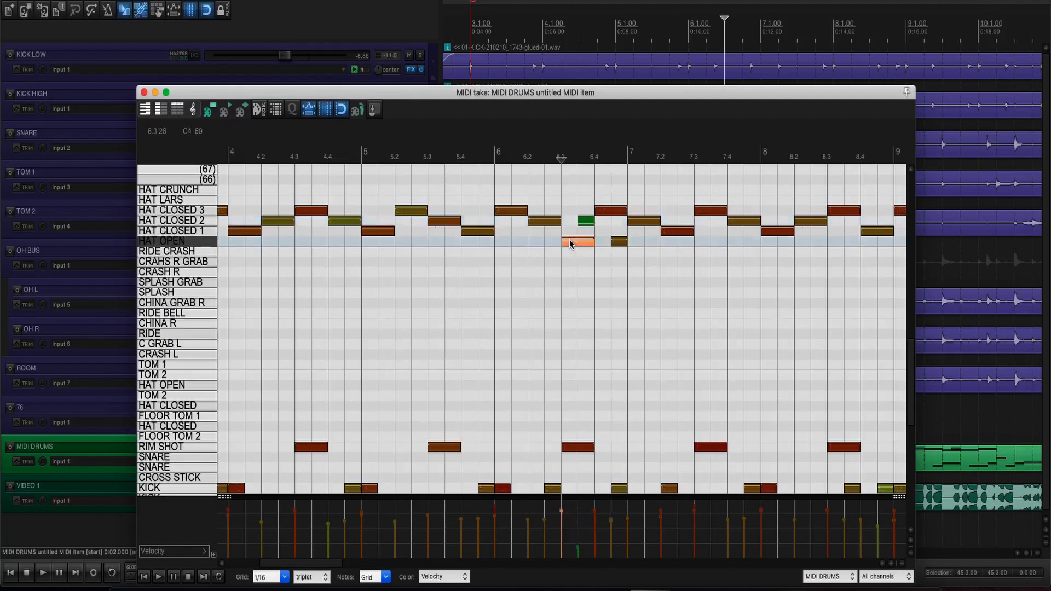
pyautogui.click(497, 283)
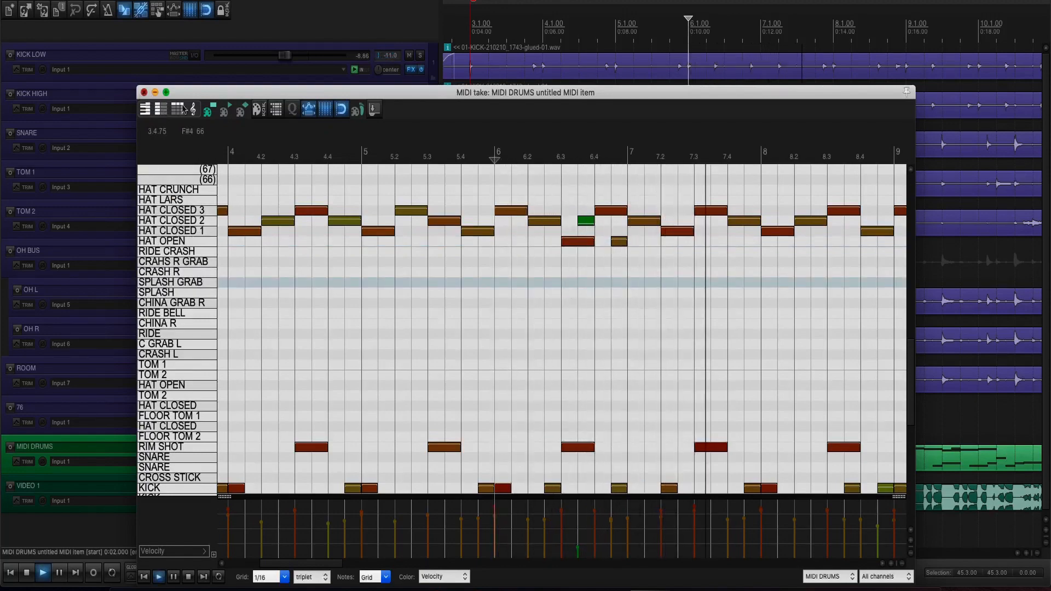
pyautogui.click(144, 92)
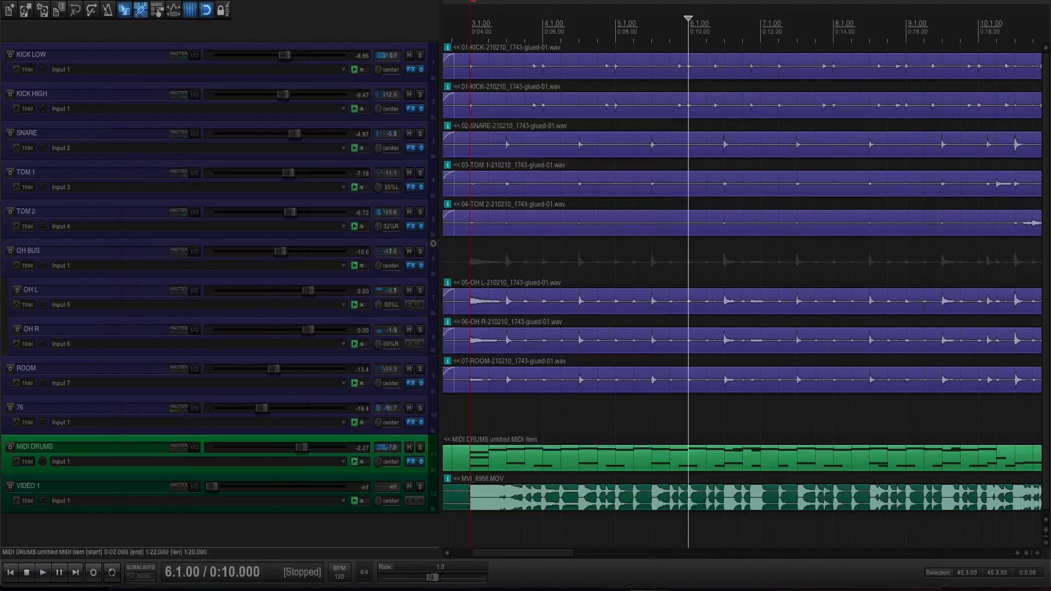
# Show the performance video, solo the MIDI DRUMS track and place the edit cursor at 2.3.00.
pyautogui.click(125, 0)
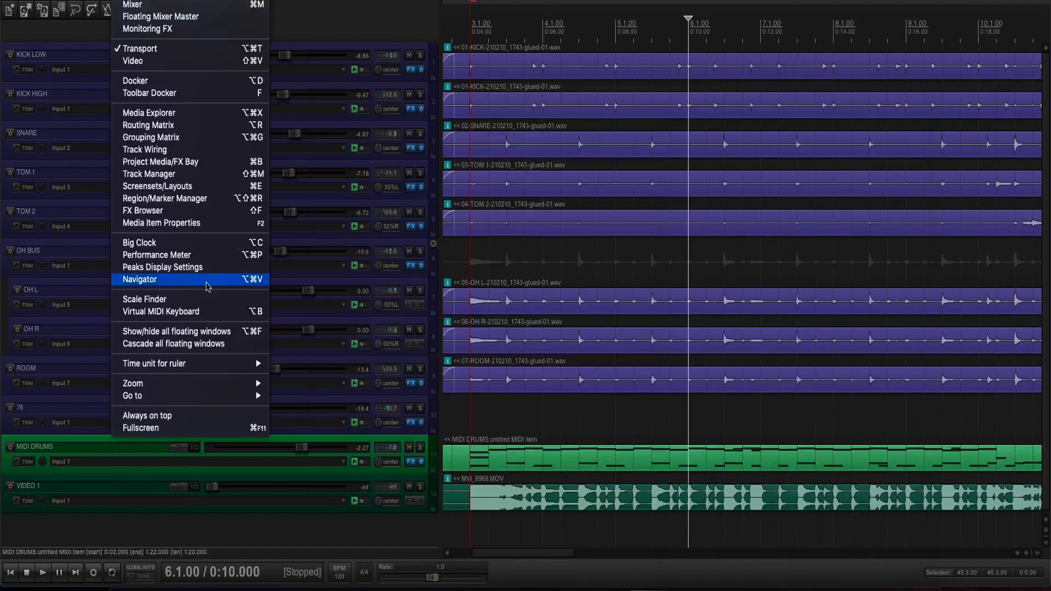
pyautogui.click(184, 65)
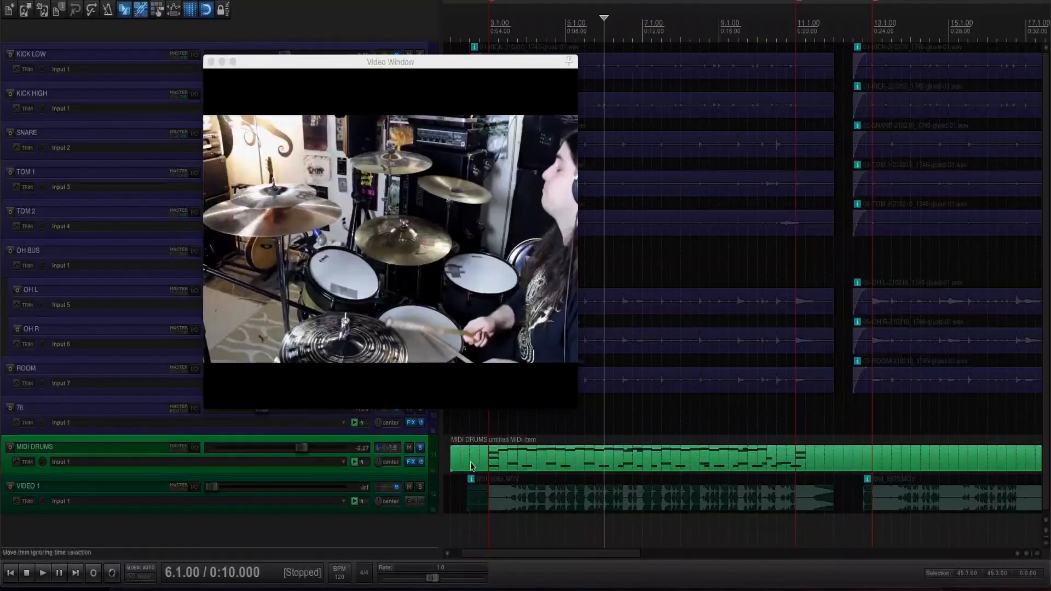
pyautogui.click(471, 465)
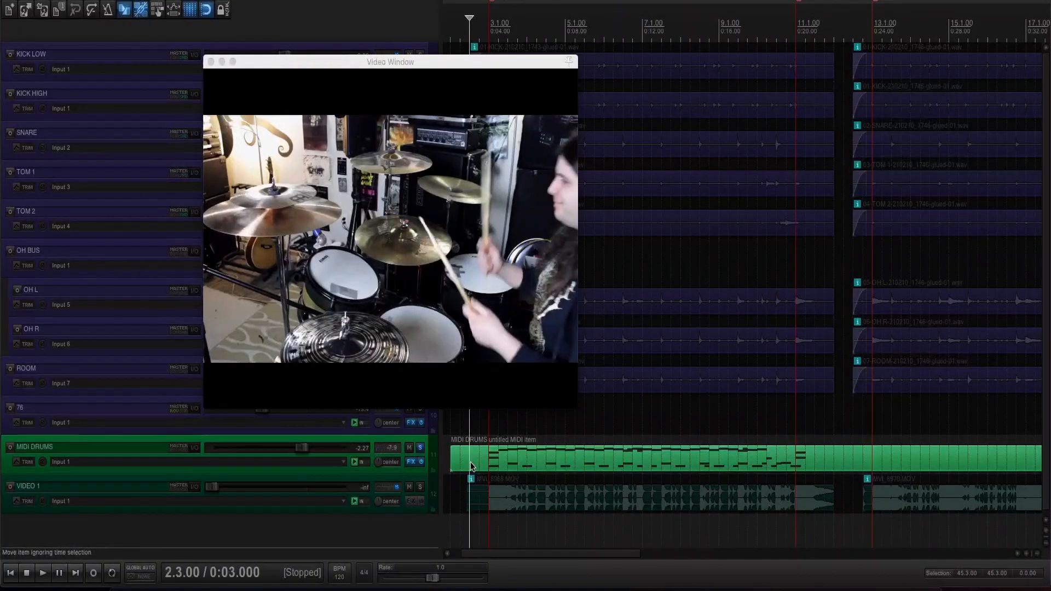
# Play the MIDI DRUMS item in its editor with all BEAT #1 notes in view, and close the editor and the video.
pyautogui.doubleClick(499, 456)
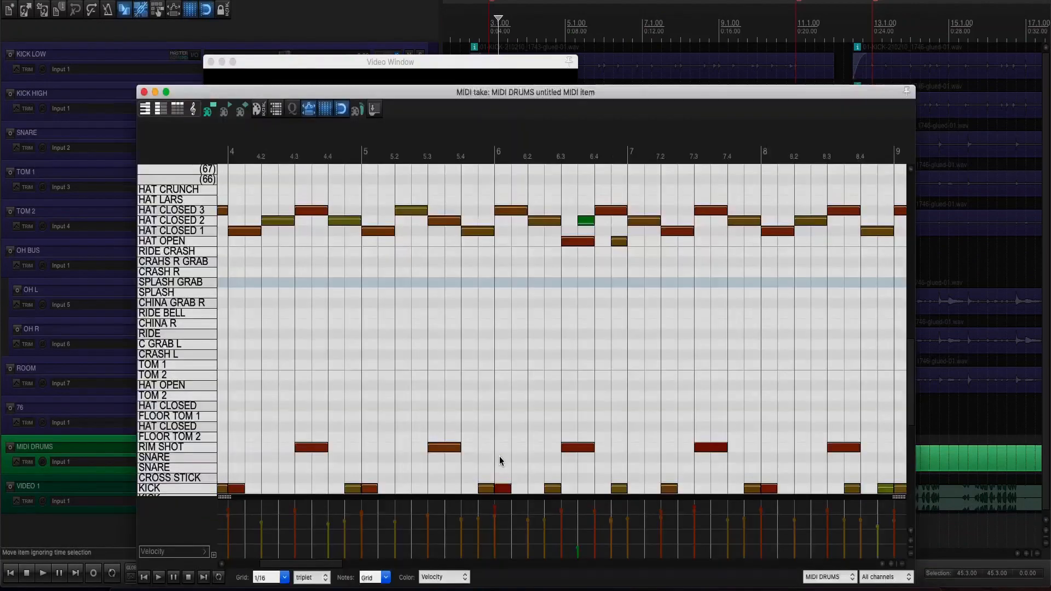
pyautogui.press('space')
pyautogui.scroll(-8, 436, 274)
pyautogui.scroll(-1, 177, 304)
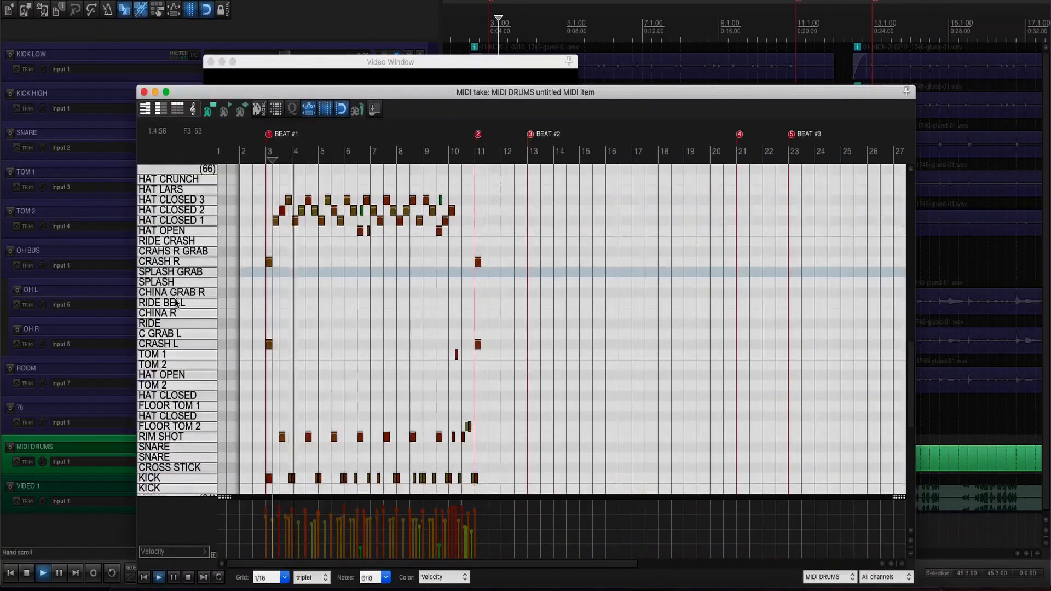
pyautogui.scroll(-2, 176, 303)
pyautogui.click(910, 554)
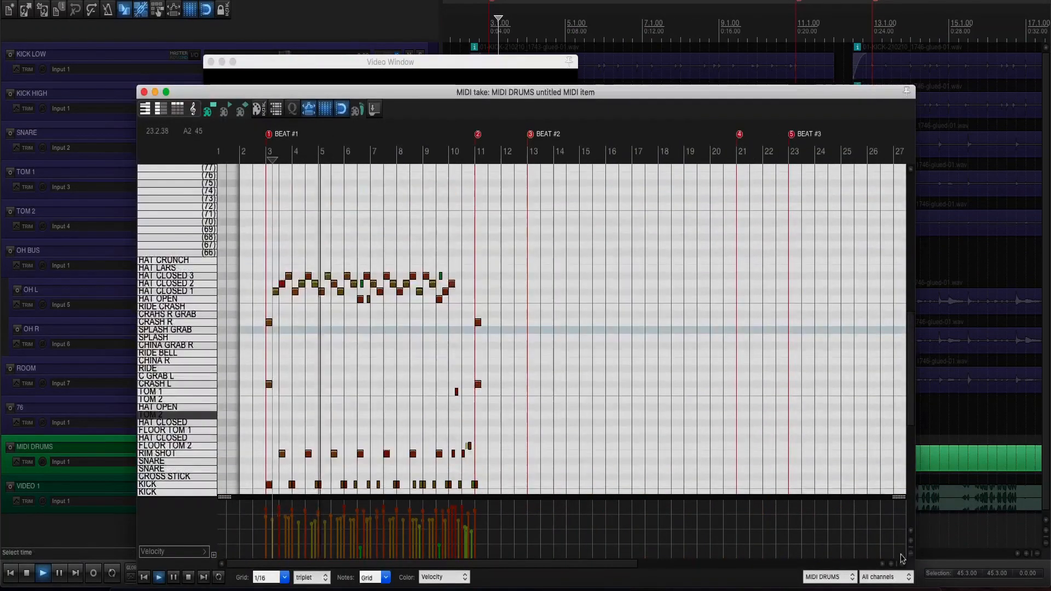
pyautogui.scroll(-2, 171, 395)
pyautogui.scroll(1, 595, 309)
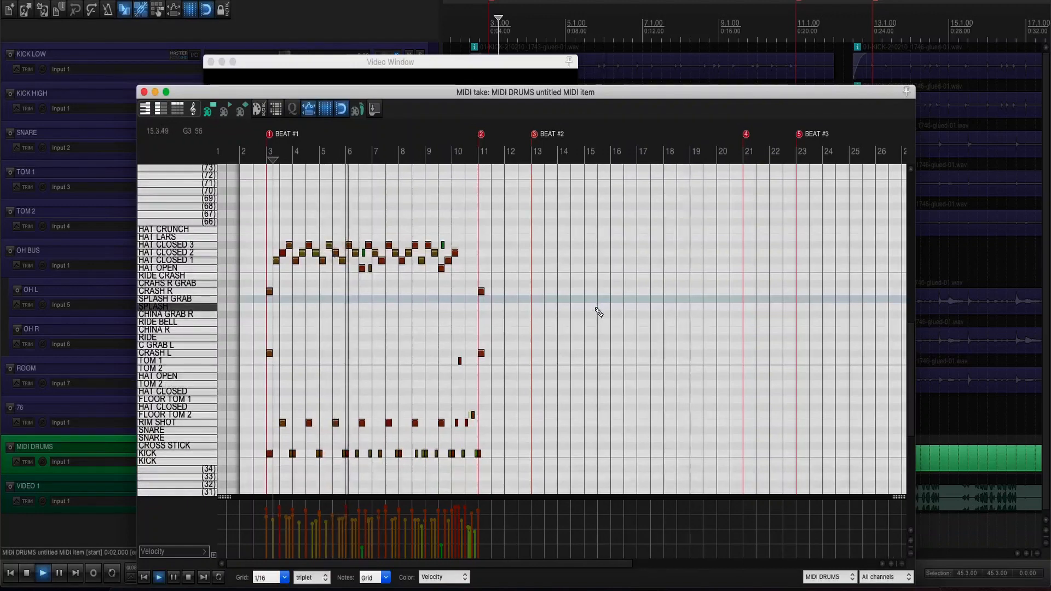
pyautogui.scroll(2, 599, 312)
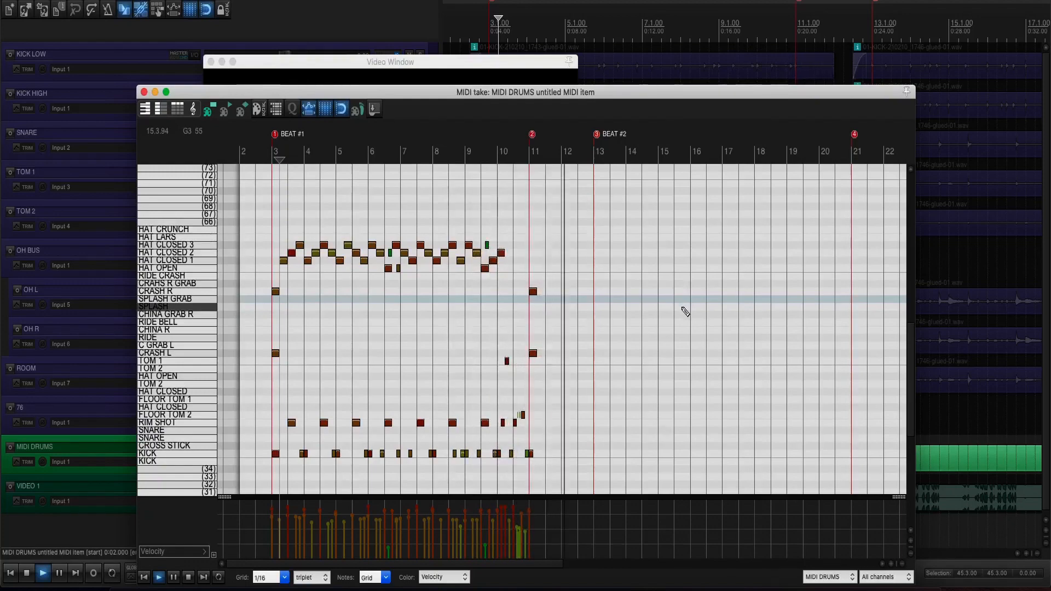
pyautogui.press('space')
pyautogui.click(144, 92)
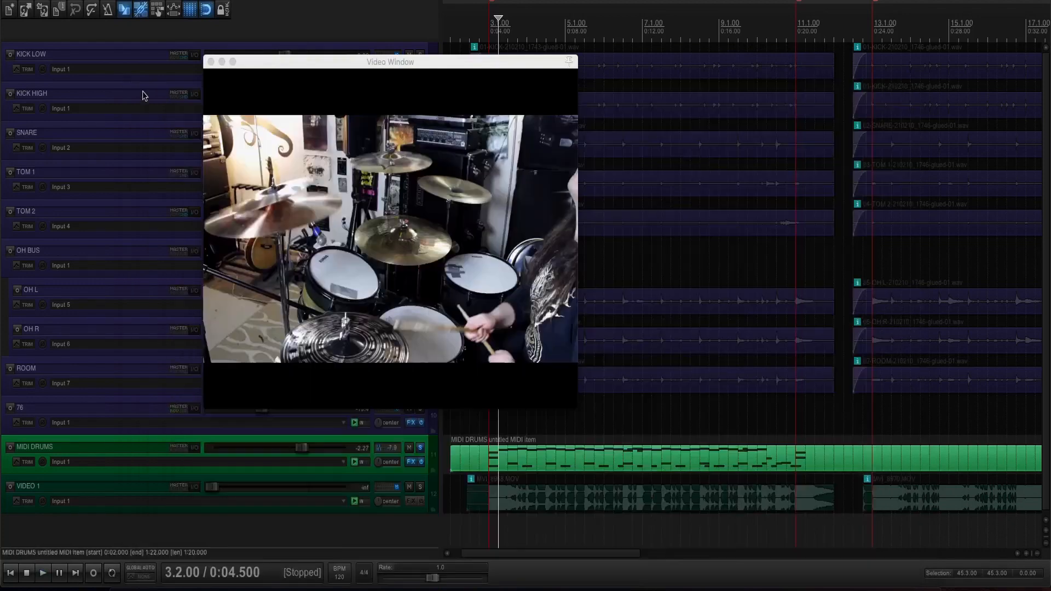
pyautogui.click(210, 62)
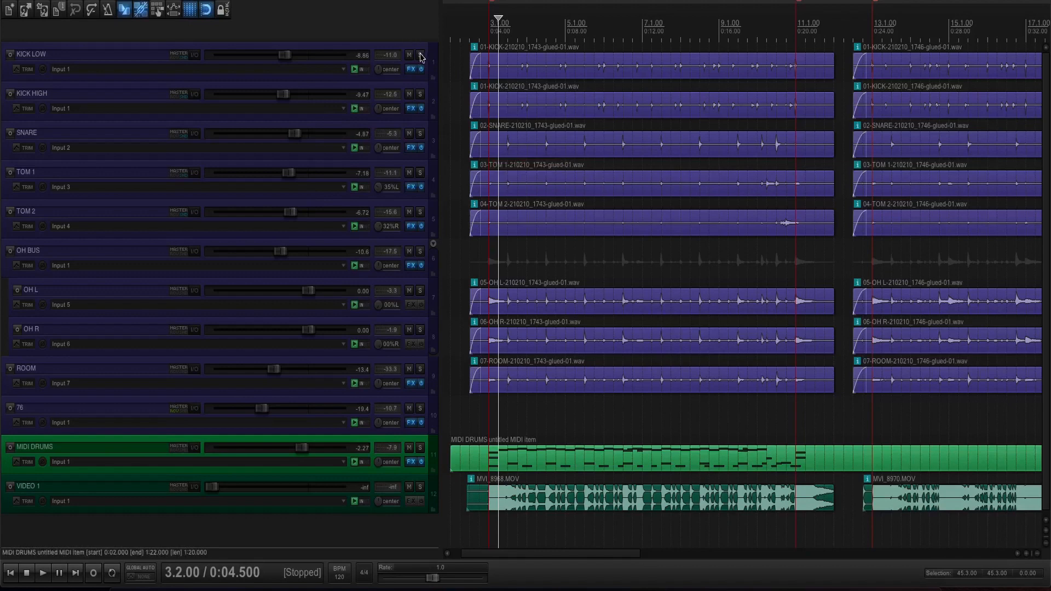
# Solo the KICK LOW, KICK HIGH and SNARE tracks and clear their solos again.
pyautogui.click(420, 94)
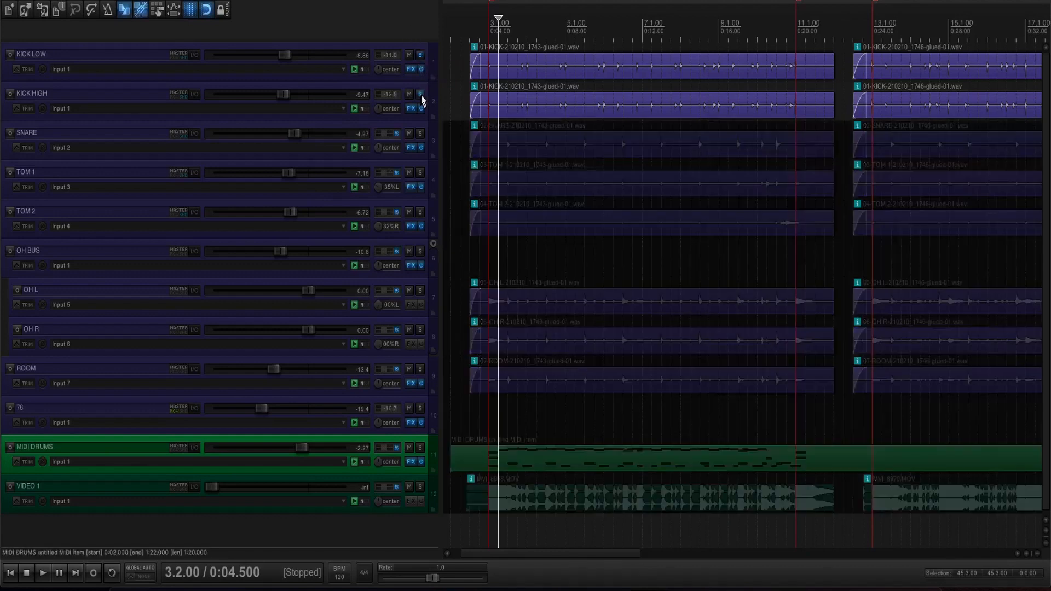
pyautogui.click(476, 69)
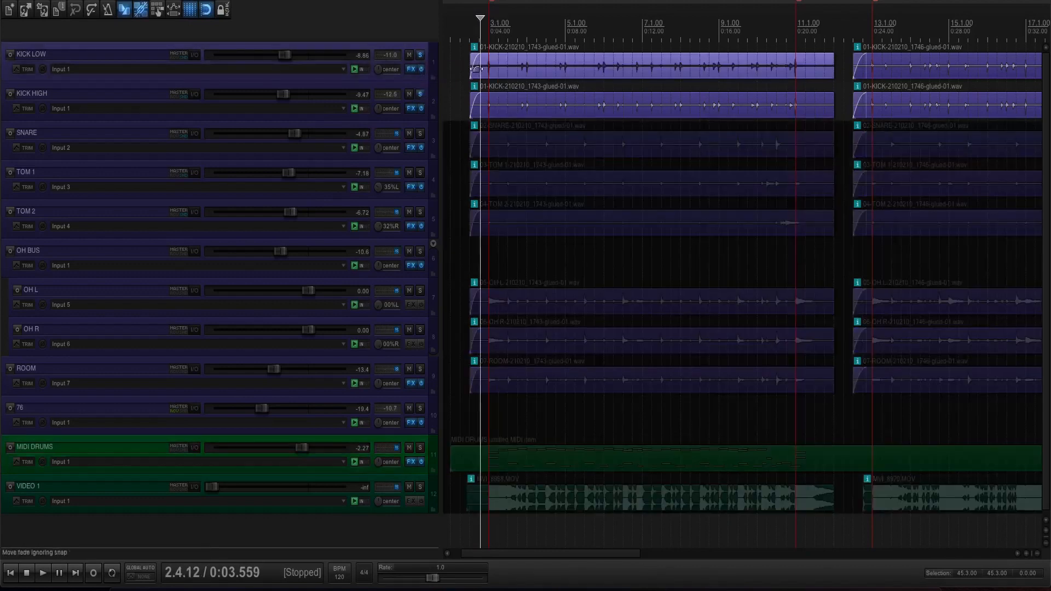
pyautogui.click(420, 134)
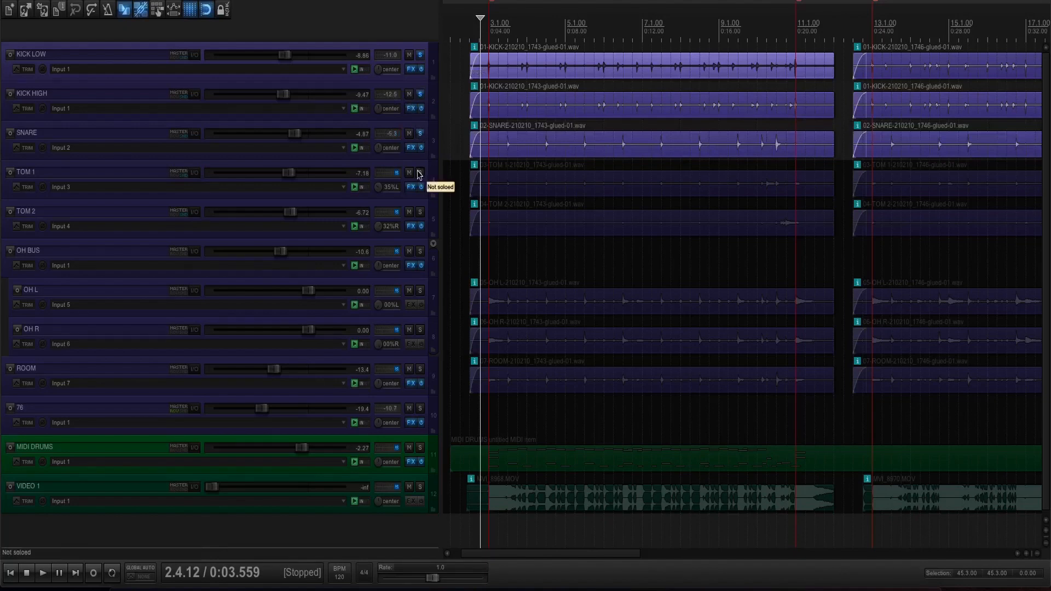
pyautogui.moveTo(420, 174); pyautogui.dragTo(420, 54)
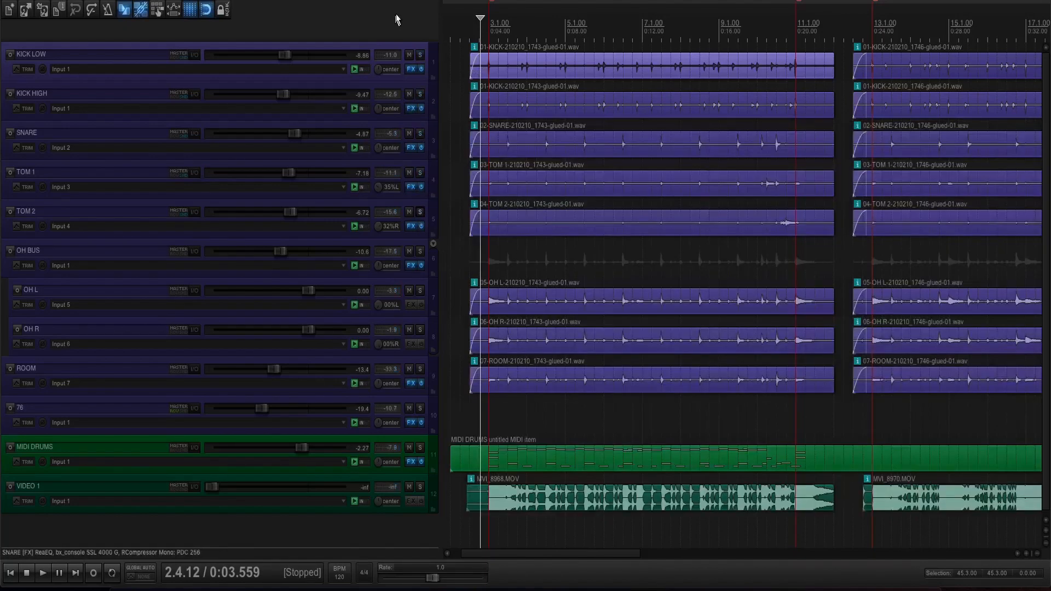
# Trim the start of all first-beat recorded drum items to 2.4.00 and shorten their fade-ins.
pyautogui.click(468, 463)
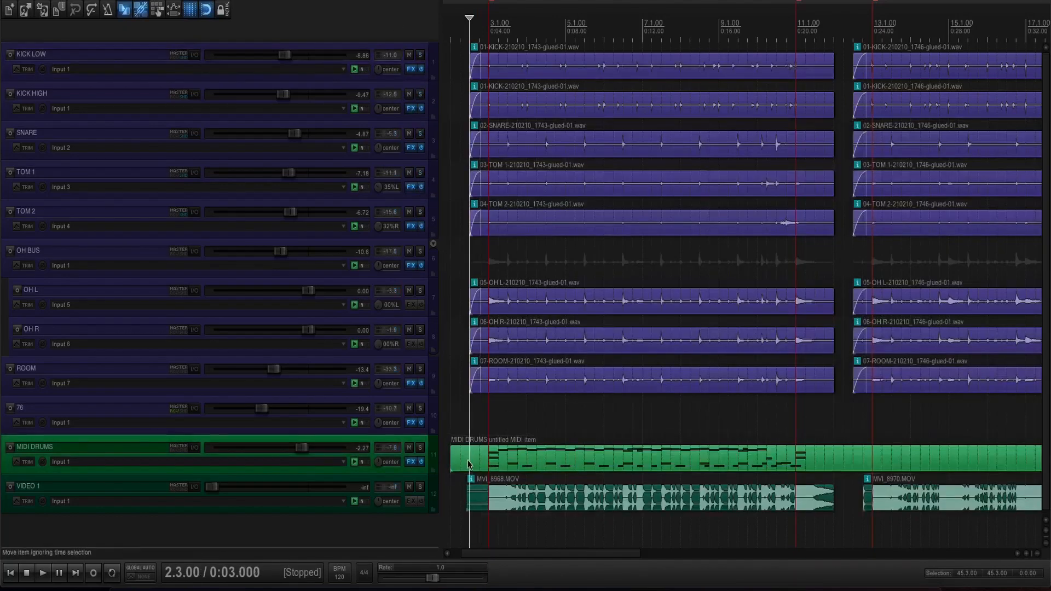
pyautogui.click(475, 462)
pyautogui.scroll(5, 535, 411)
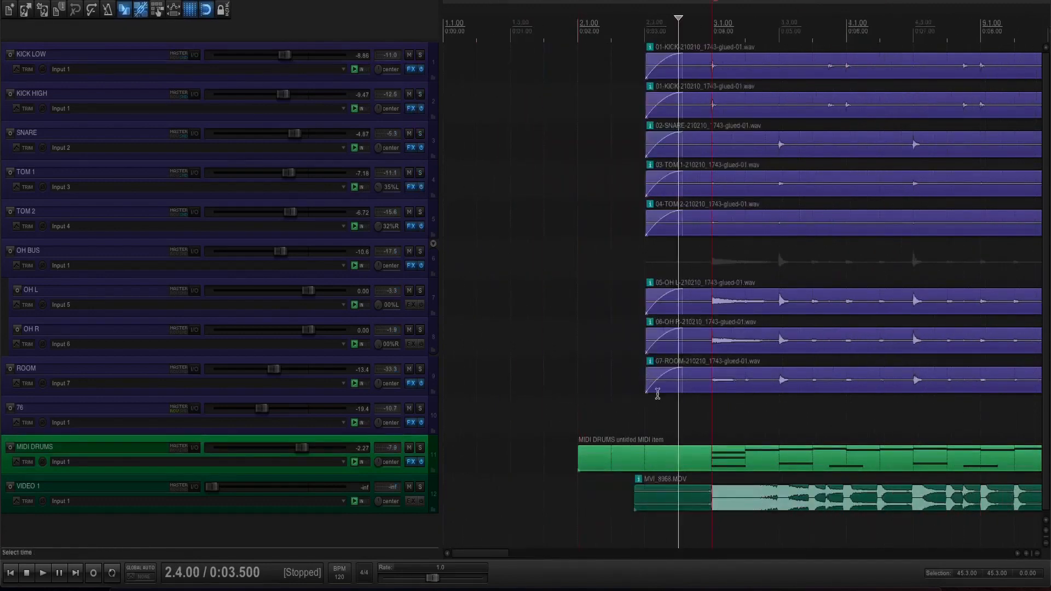
pyautogui.moveTo(648, 58); pyautogui.dragTo(698, 66)
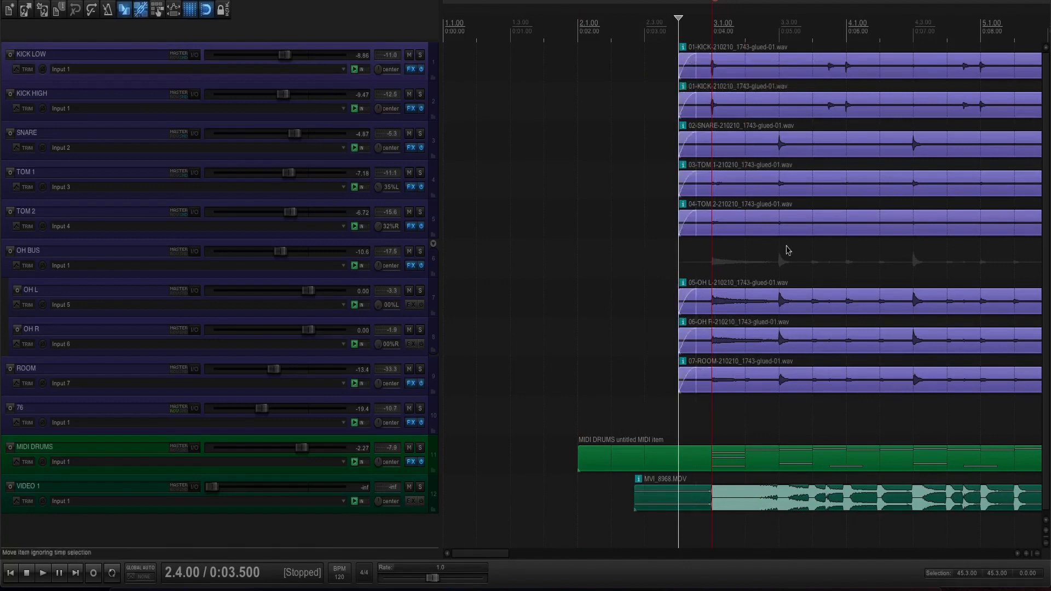
# Select the second-beat OH L recording and place the edit cursor at its start, 12.3.00.
pyautogui.scroll(-7, 838, 315)
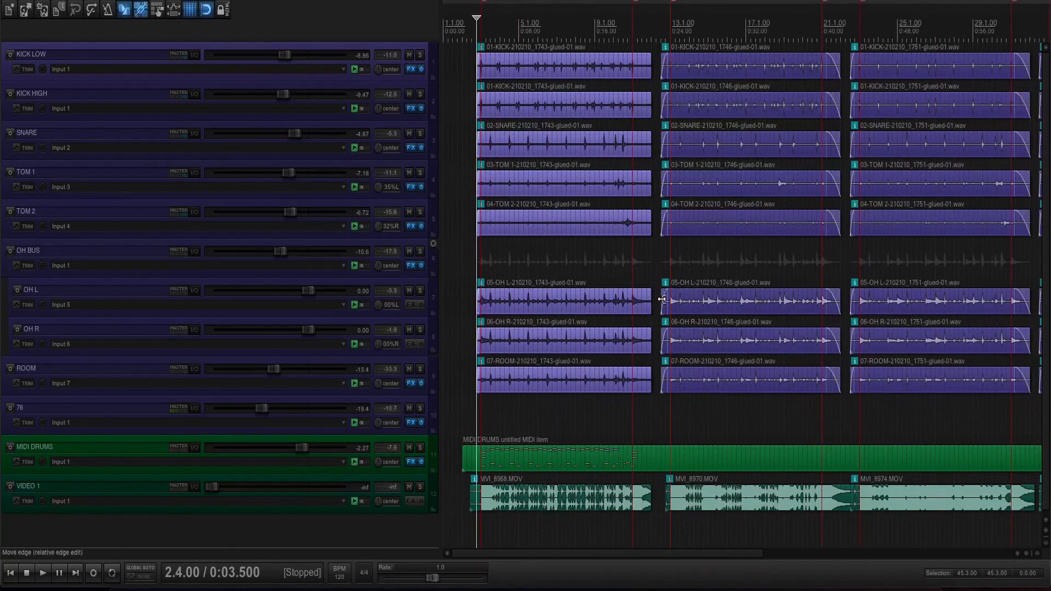
pyautogui.click(662, 299)
pyautogui.scroll(3, 732, 279)
pyautogui.scroll(-5, 874, 278)
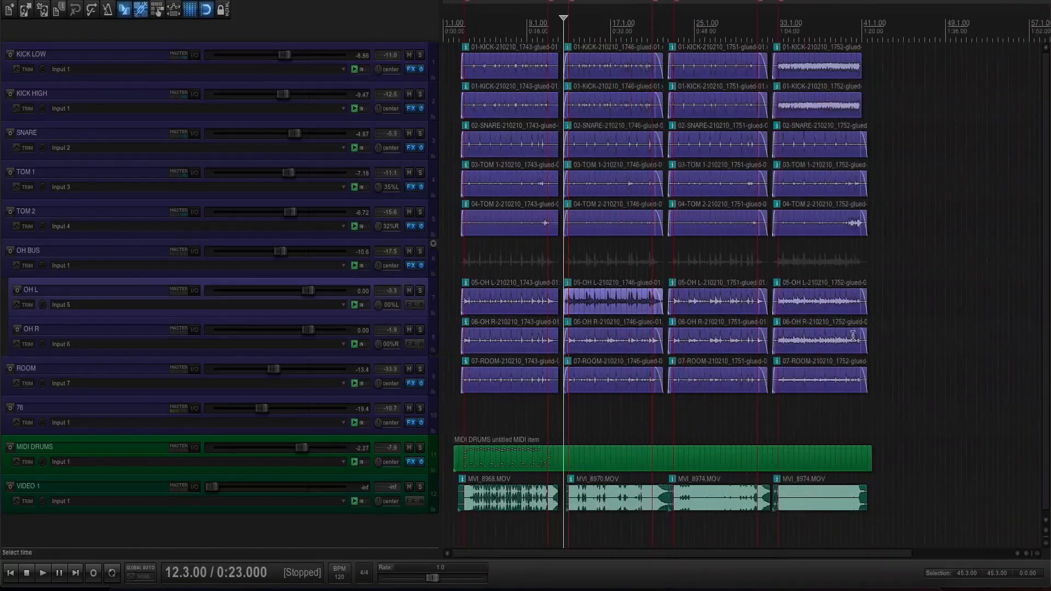